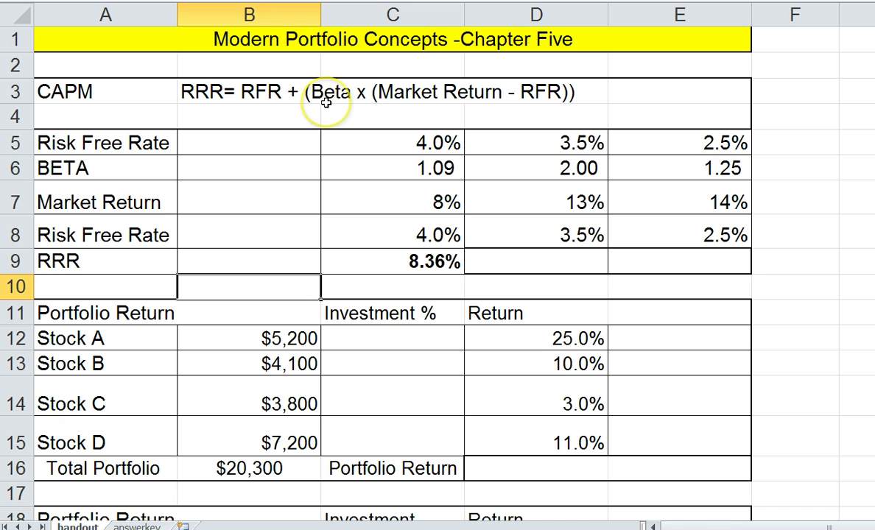
- Apply a top and double bottom border to the RRR result in cell C9
left_click(363, 255)
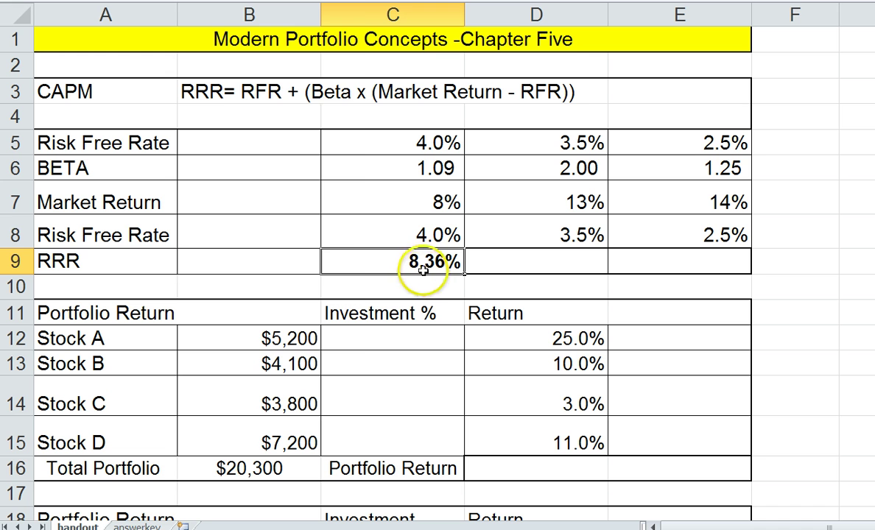
left_click(210, 2)
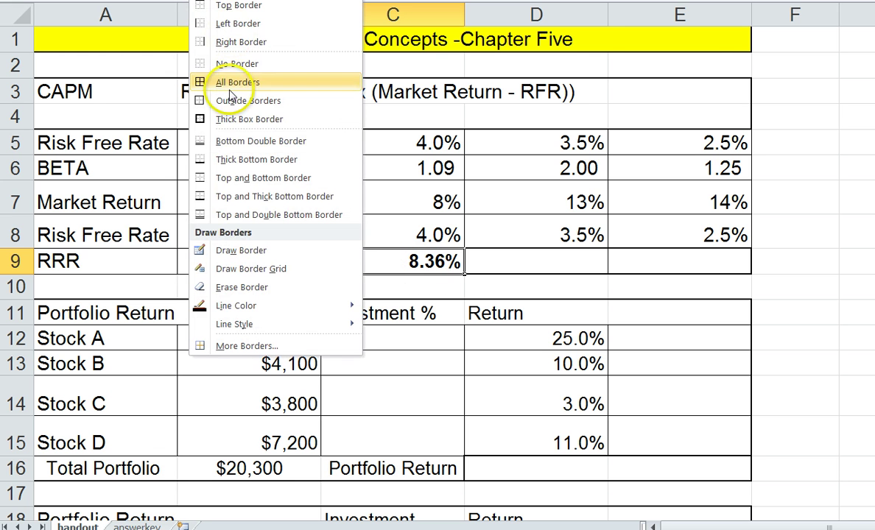
left_click(203, 214)
left_click(370, 284)
left_click(250, 205)
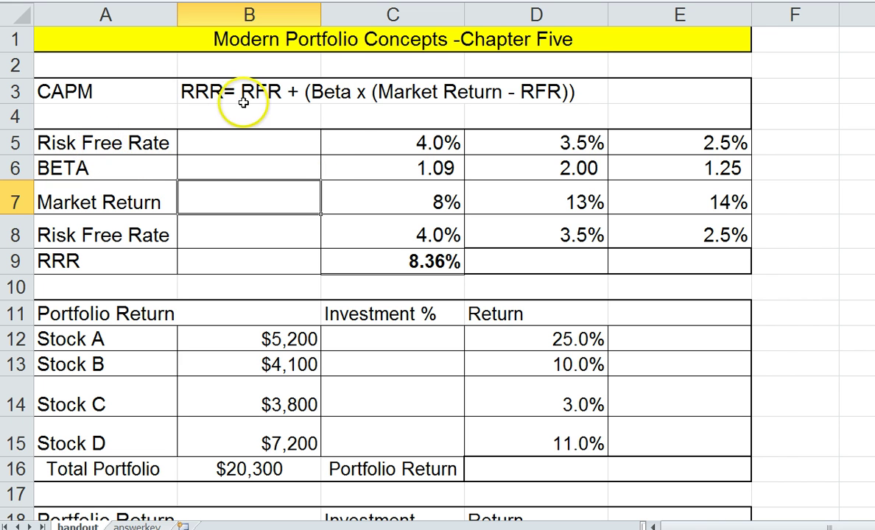
- Examine the risk free rate, beta, market return and RRR cells in column C against the CAPM formula
left_click(377, 143)
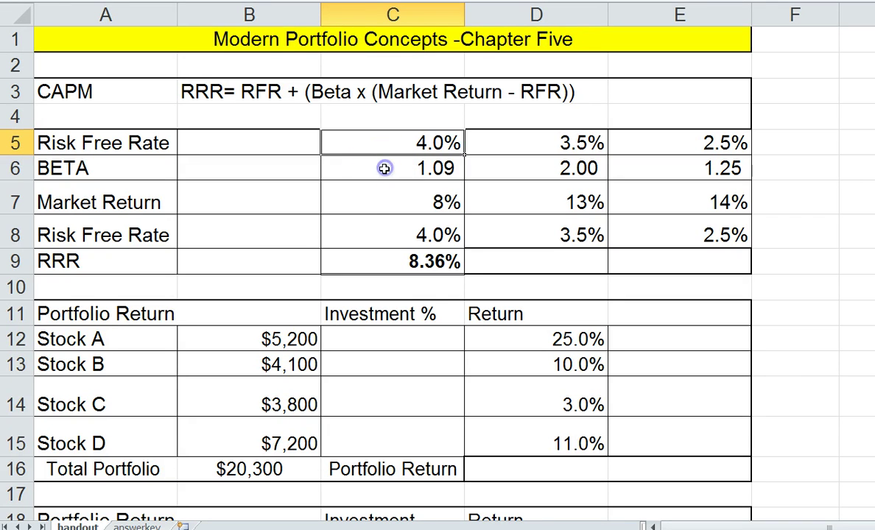
left_click(380, 170)
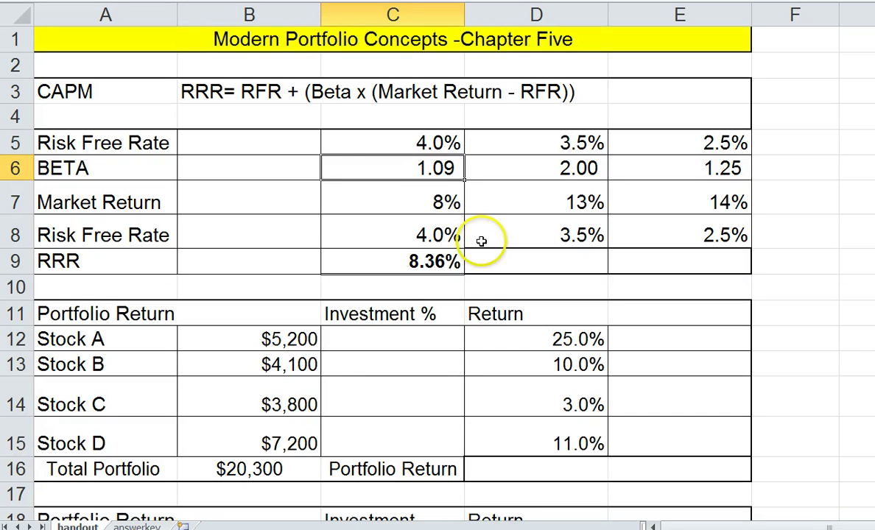
left_click(402, 200)
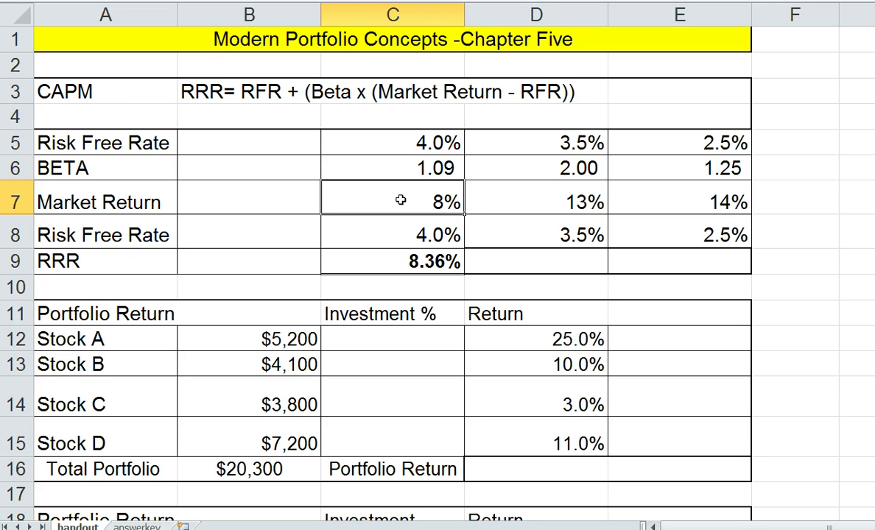
left_click(389, 235)
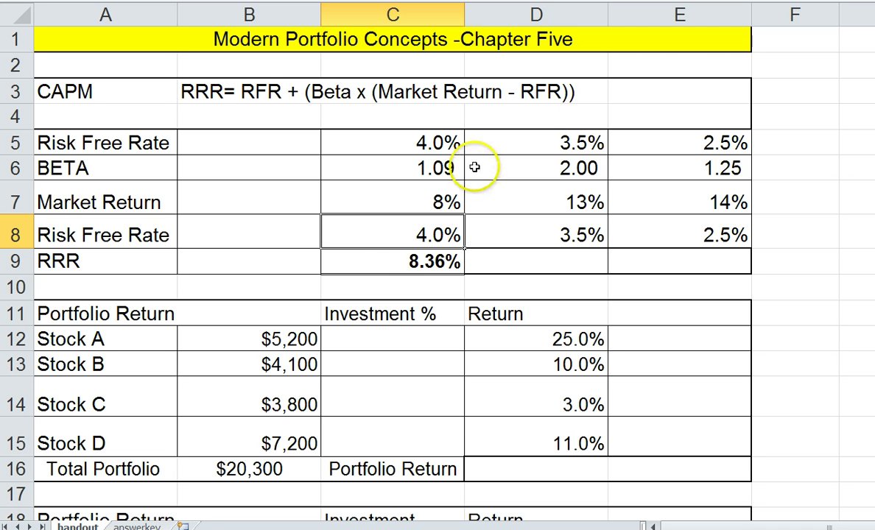
left_click(389, 267)
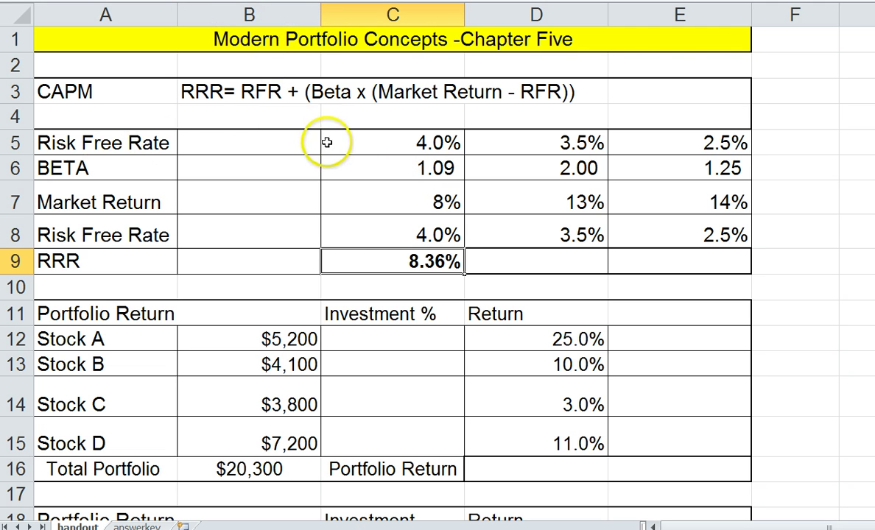
left_click(203, 89)
left_click(373, 258)
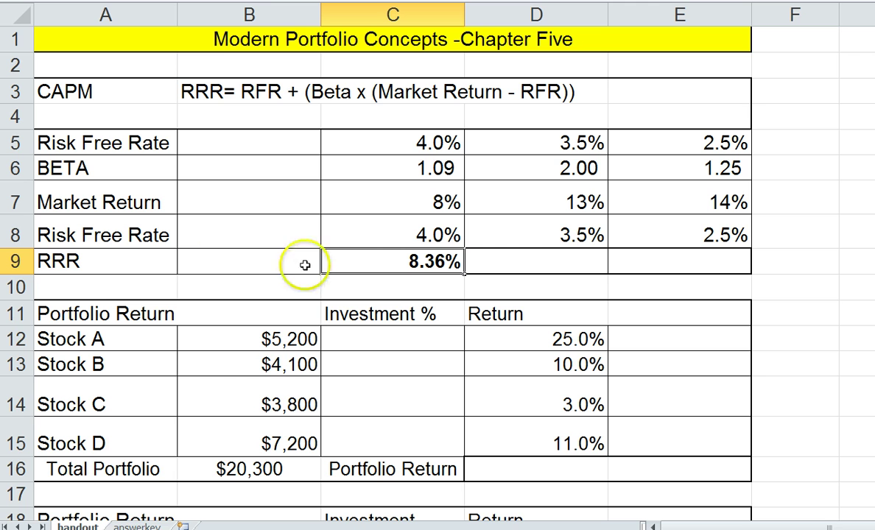
- Enter the heading STOCK A in cell C4 above the first column of CAPM inputs
left_click(399, 120)
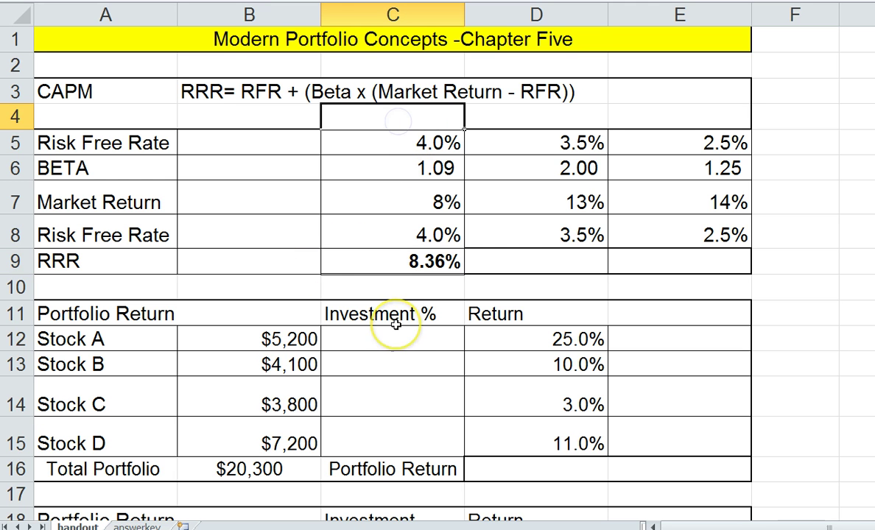
type("STOC")
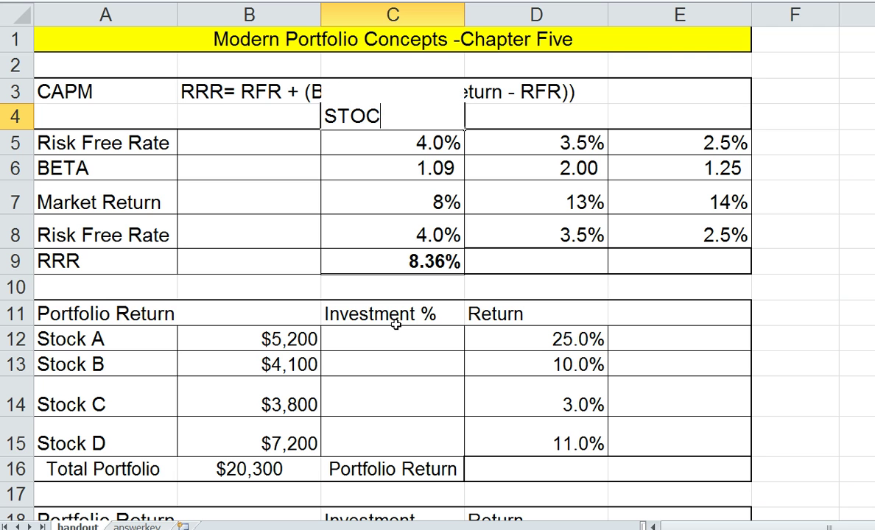
type("KQ")
key("BackSpace")
type("A")
left_click(368, 206)
- Fill the heading cell C4 with yellow and give it a thick box border
left_click(366, 115)
key("alt+h")
key("h")
key("Return")
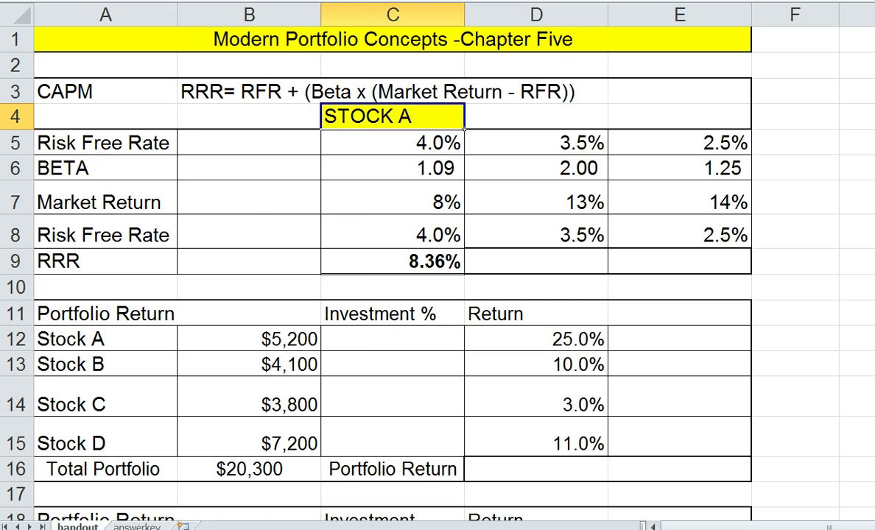
key("alt+h")
key("b")
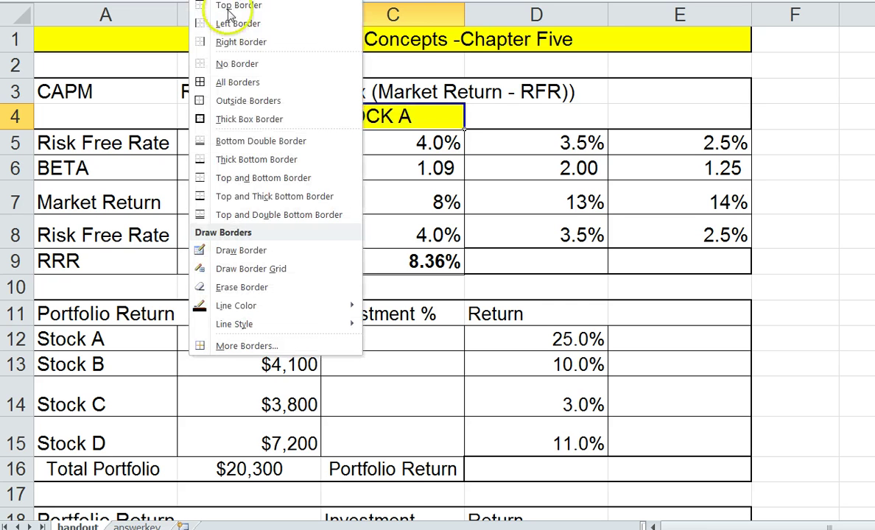
left_click(207, 117)
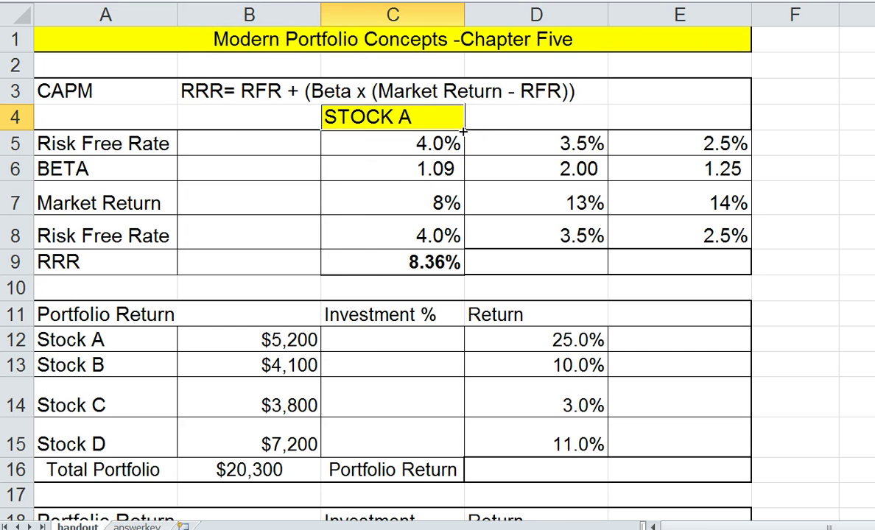
- Copy the C4 heading with its formatting across to D4:E4, and shorten the D4 text to STOCK
left_click_drag(462, 131, 649, 124)
left_click(396, 123)
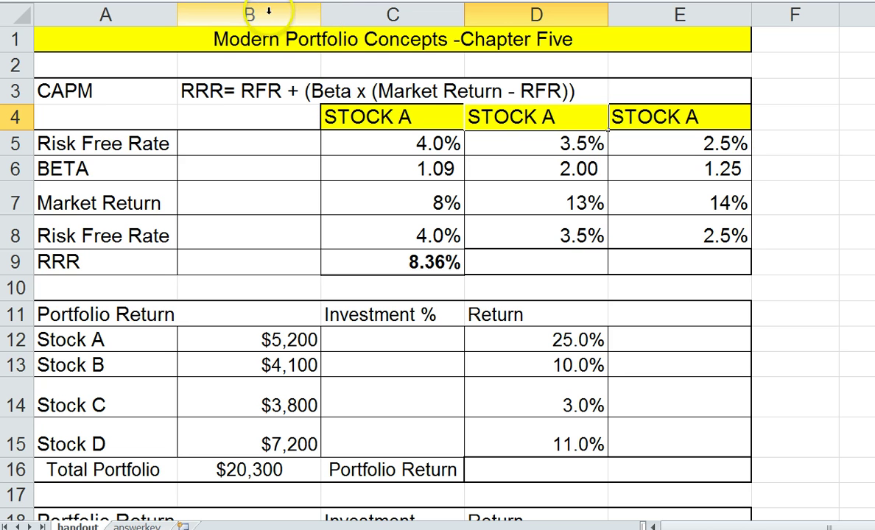
type("=")
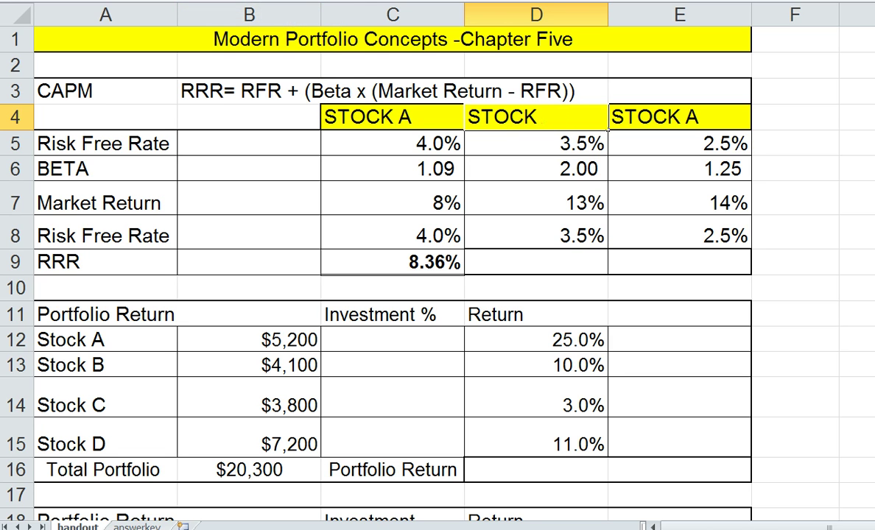
- Change the C4 heading to STOCK 1 and extend it as a numbered series through D4:E4, clearing and refilling those cells
left_click(341, 121)
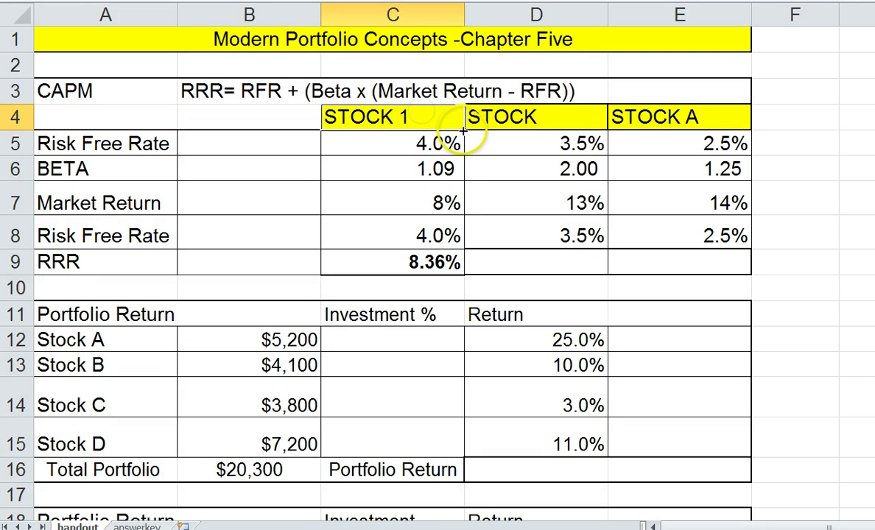
left_click_drag(464, 130, 637, 123)
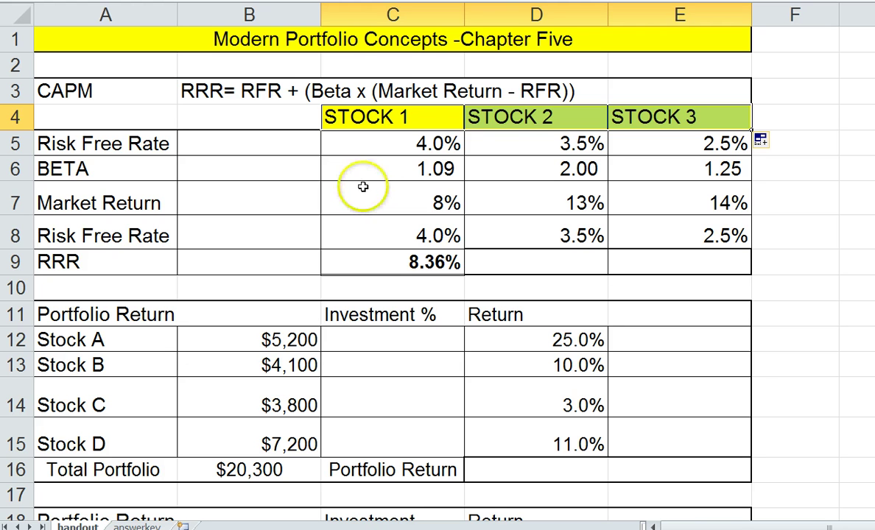
left_click_drag(531, 117, 644, 116)
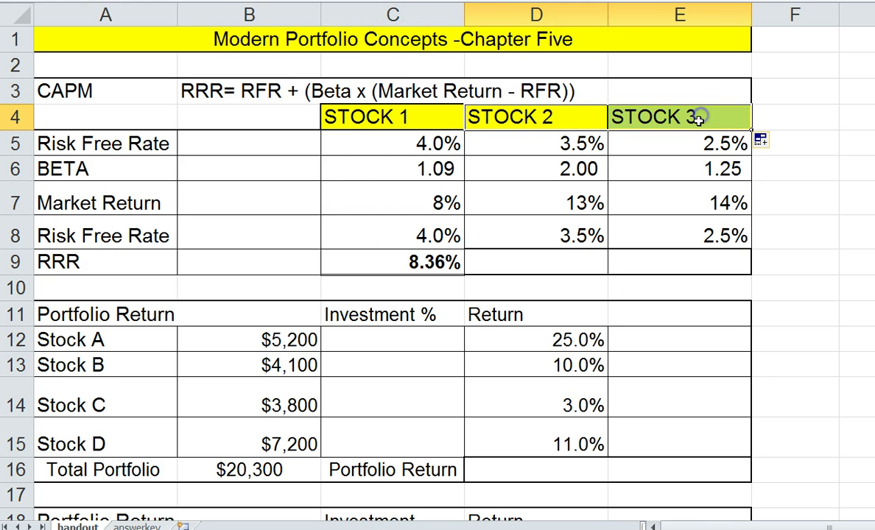
key("Delete")
left_click(383, 122)
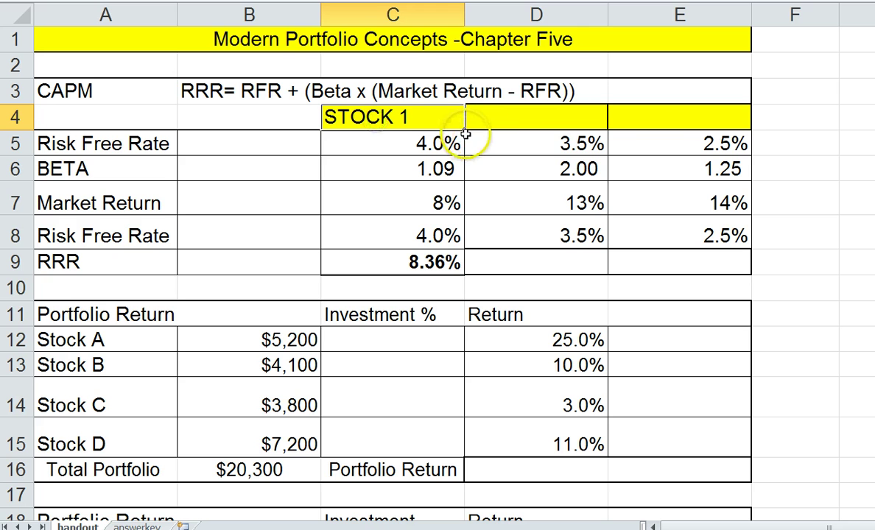
left_click_drag(466, 131, 645, 127)
- Retype the C4 heading as Stock 1 and extend the series to Stock 2 and Stock 3 in D4:E4
left_click(378, 179)
left_click(352, 114)
type("Stock")
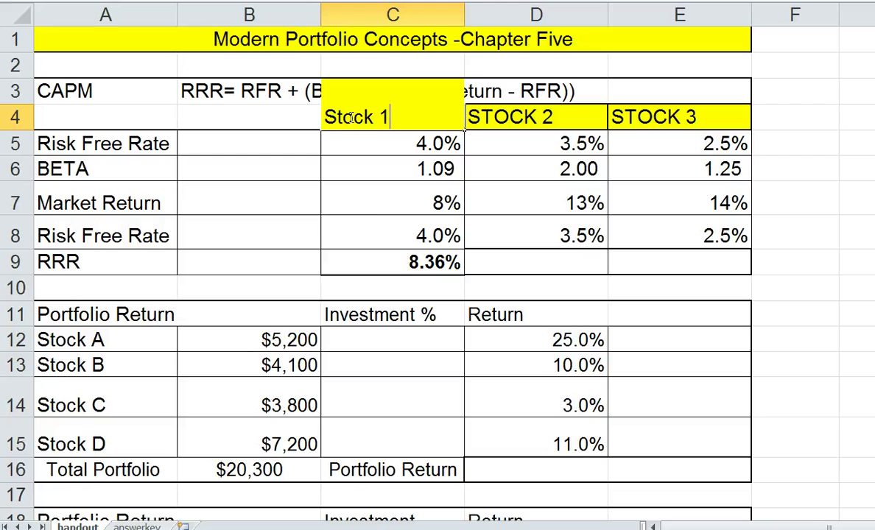
key("Return")
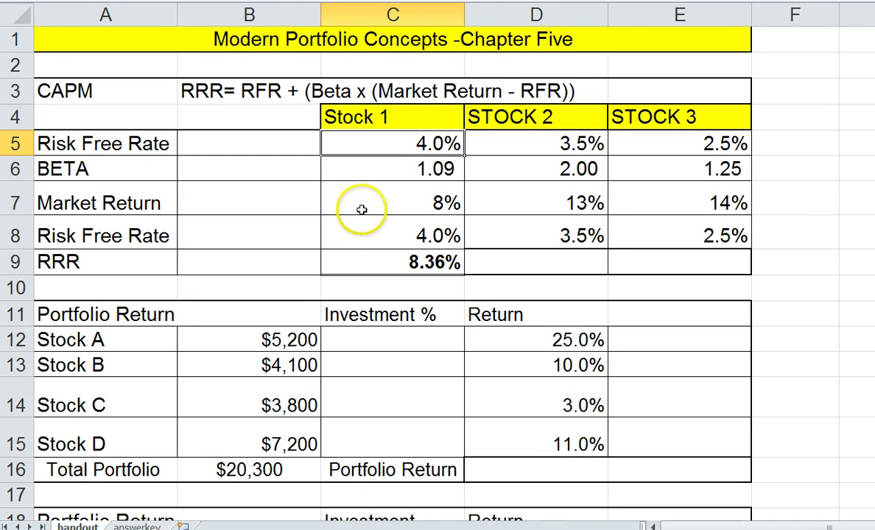
left_click(394, 121)
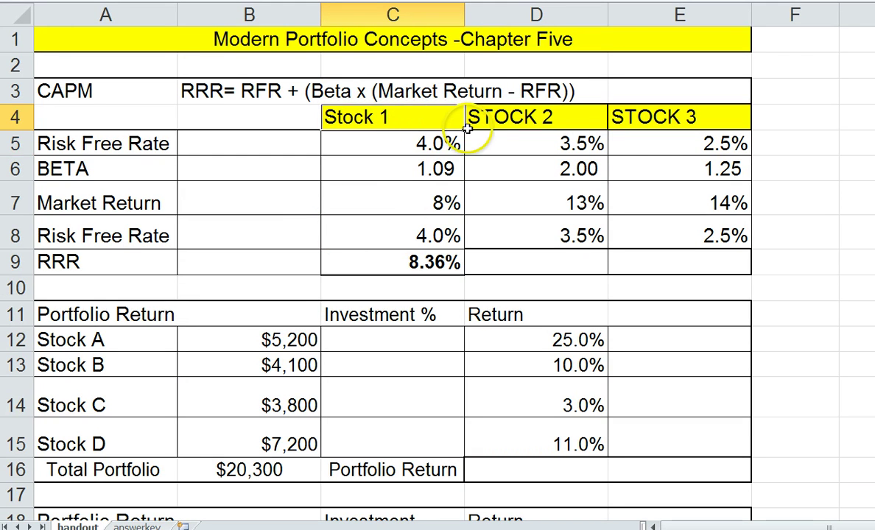
left_click_drag(467, 131, 698, 132)
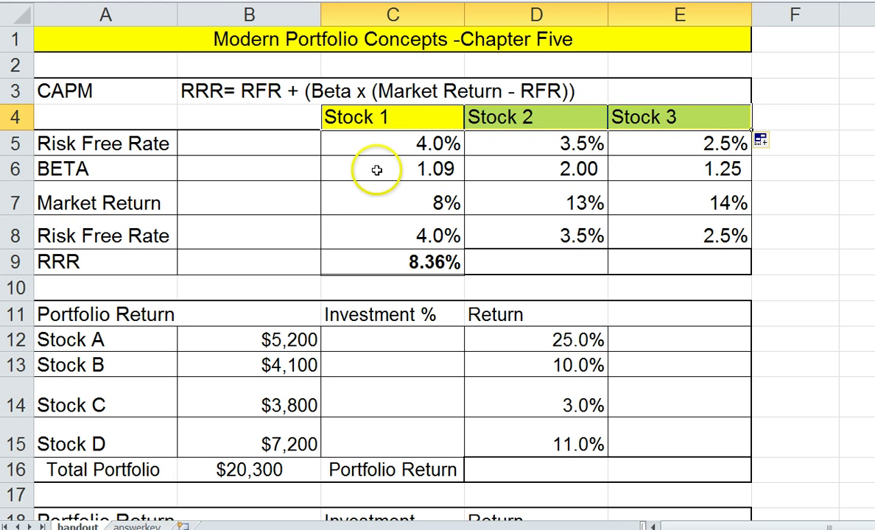
left_click(368, 193)
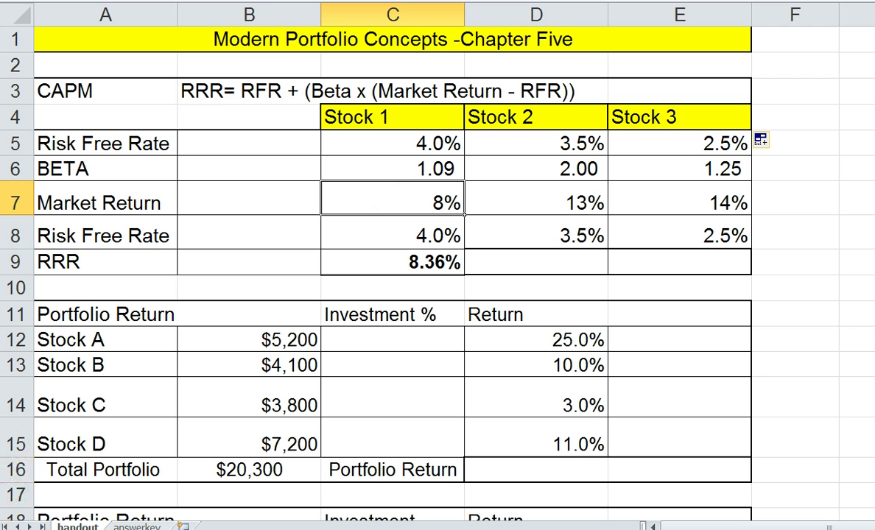
- Copy the RRR formula from C9 across to D9:E9 for Stock 2 and Stock 3
left_click(400, 259)
left_click_drag(488, 273, 707, 287)
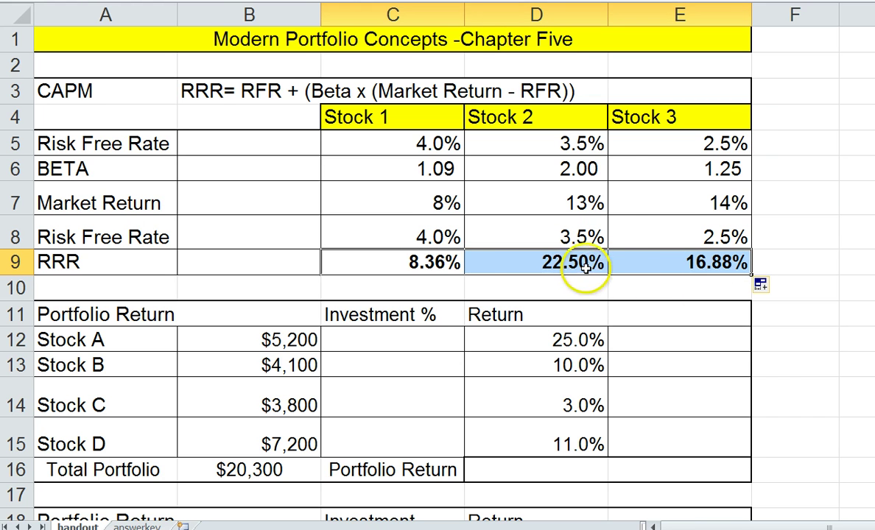
left_click(443, 263)
- Compare the beta, market return and RRR values across the three stocks, and view the Portfolio Return tables below
left_click(476, 265)
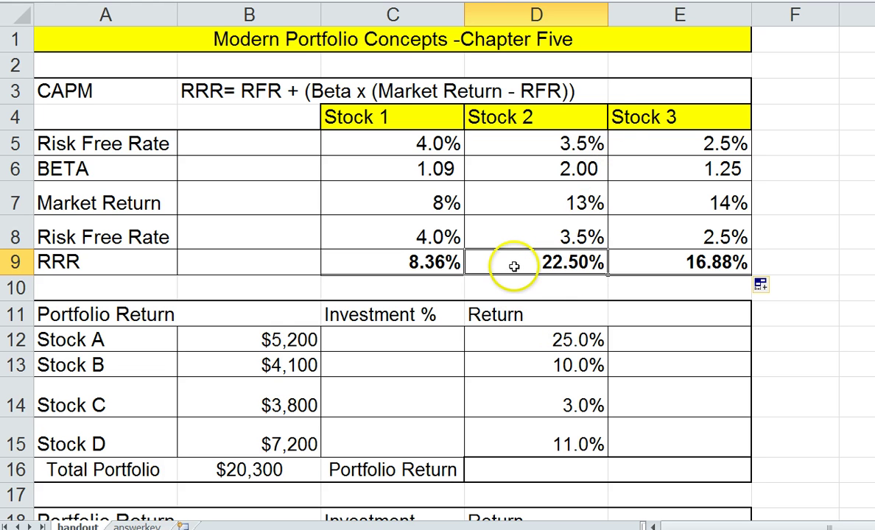
left_click(494, 251)
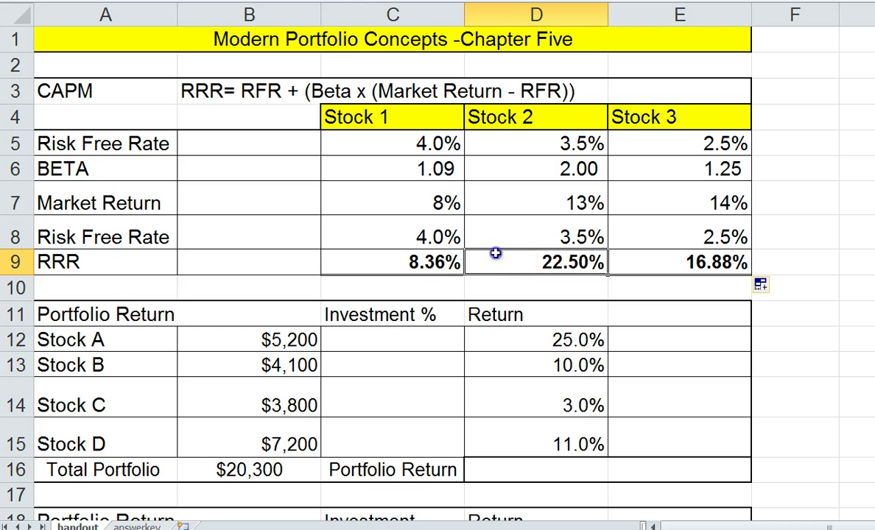
left_click(541, 168)
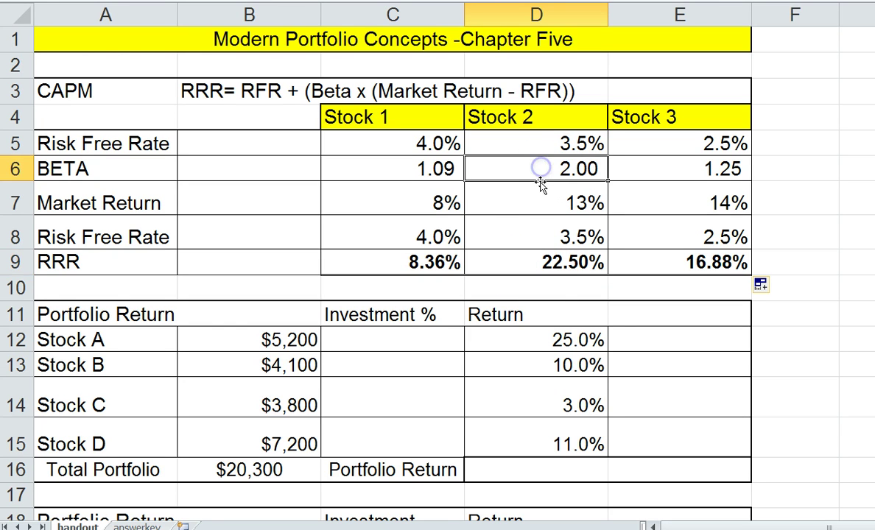
left_click(536, 203)
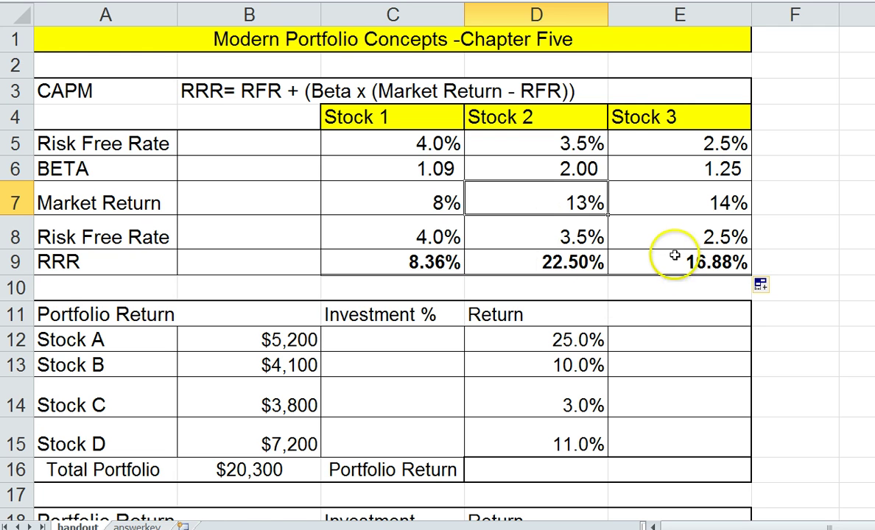
left_click(617, 170)
left_click(402, 169)
left_click(652, 200)
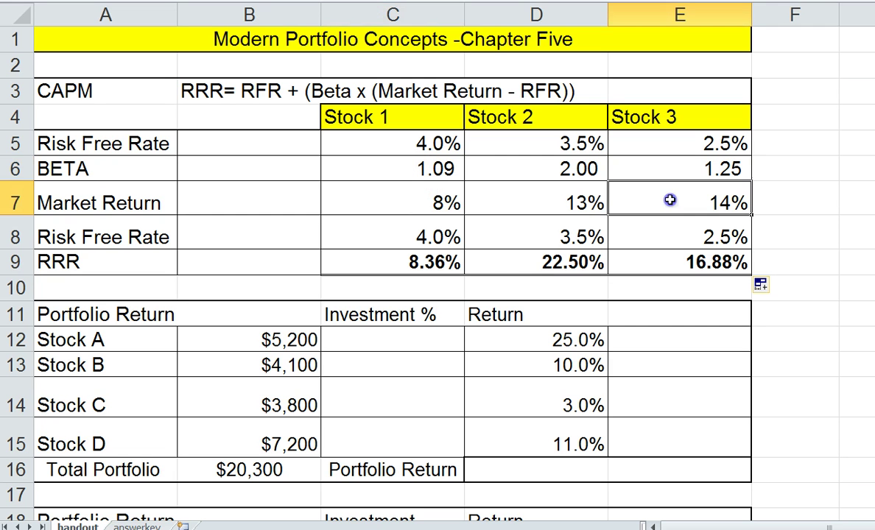
left_click(358, 199)
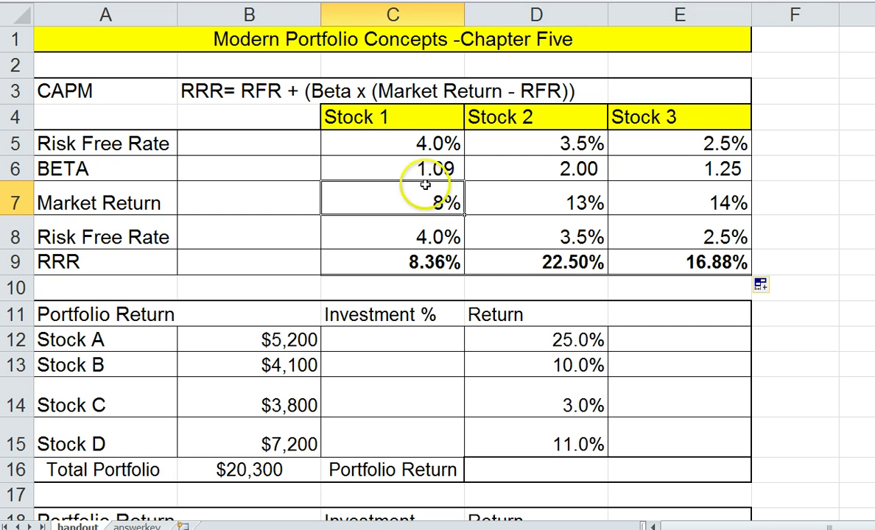
left_click(387, 261)
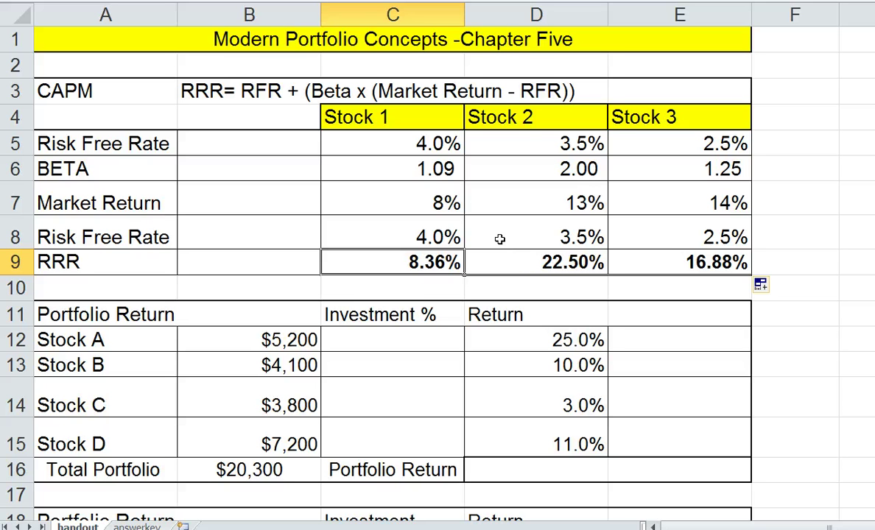
left_click(507, 266)
left_click(665, 271)
left_click(417, 263)
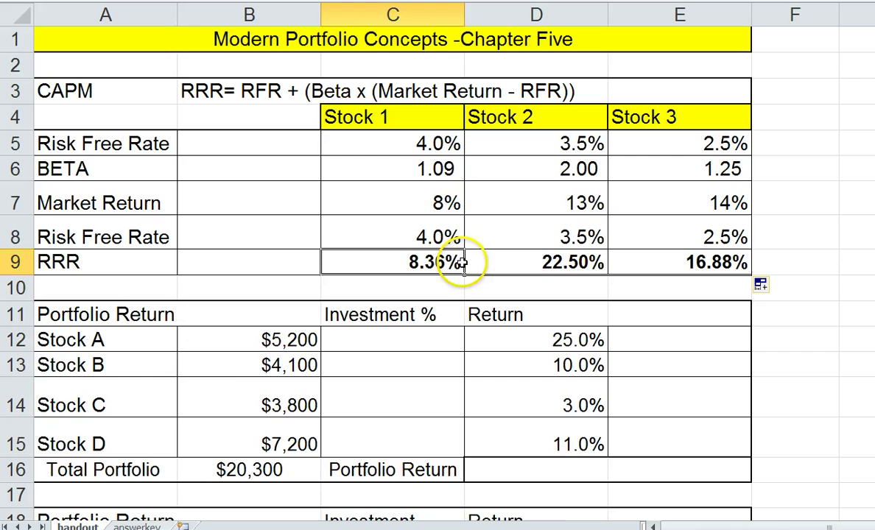
scroll(470, 239, "down", 2)
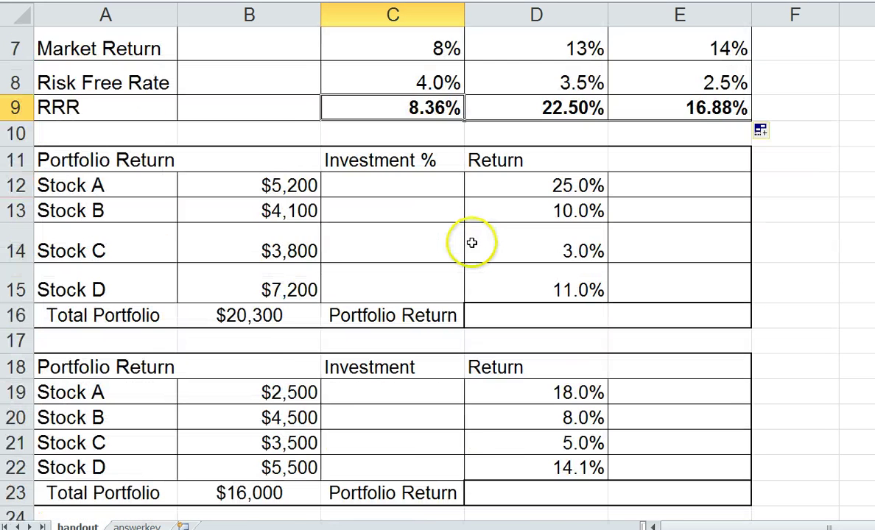
- Review Stocks A to D and their investment amounts in the first Portfolio Return table and fill result cell D16 with yellow
scroll(471, 243, "down", 1)
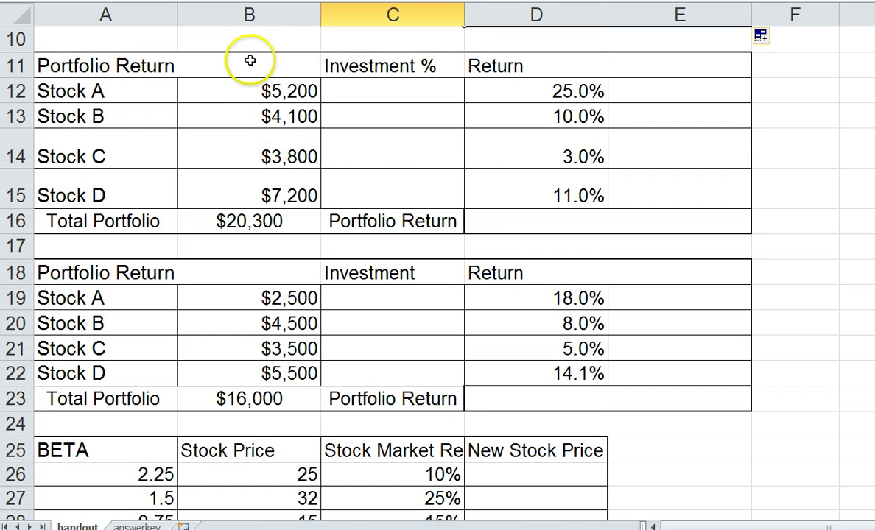
left_click_drag(55, 94, 71, 197)
left_click_drag(223, 92, 236, 193)
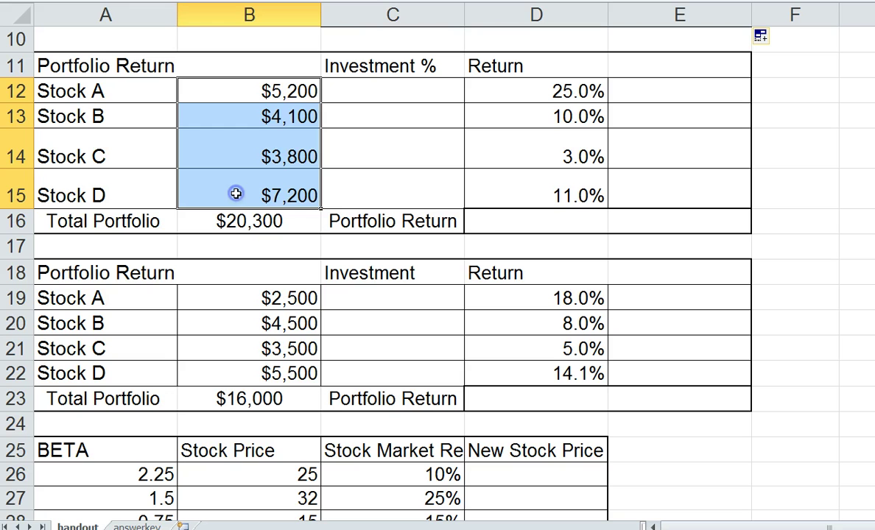
left_click(510, 219)
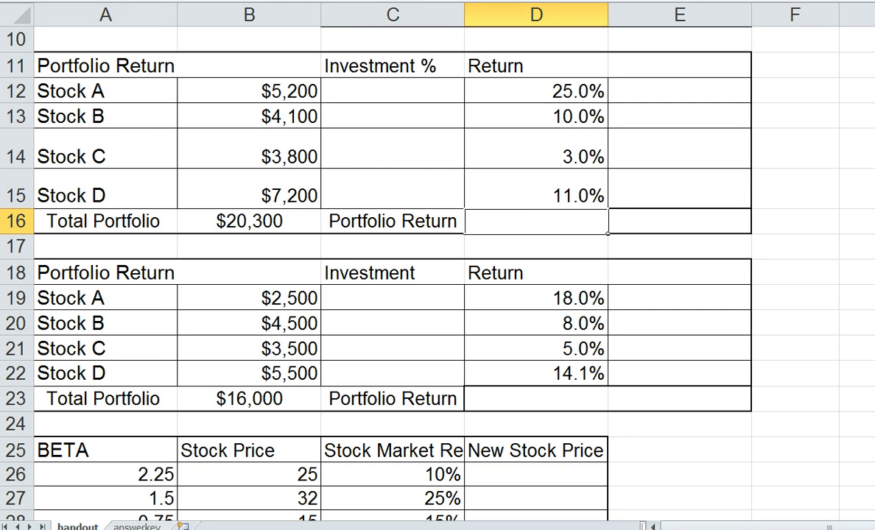
left_click(368, 133)
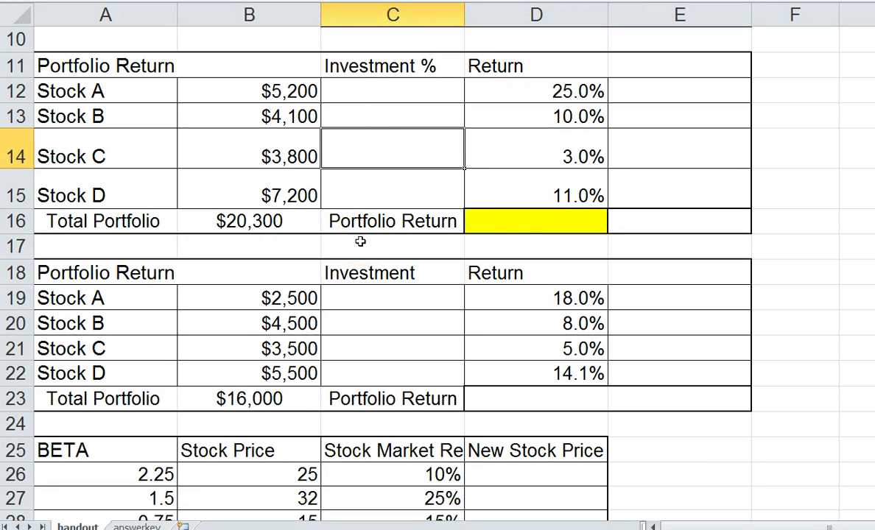
- Try a simple average of the four stock returns in D16 and clear it again
left_click(482, 220)
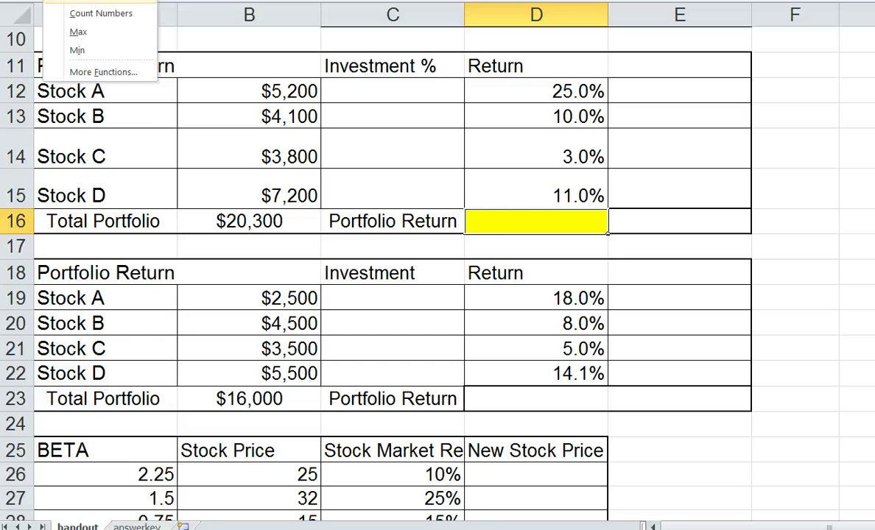
left_click(45, 2)
key("Return")
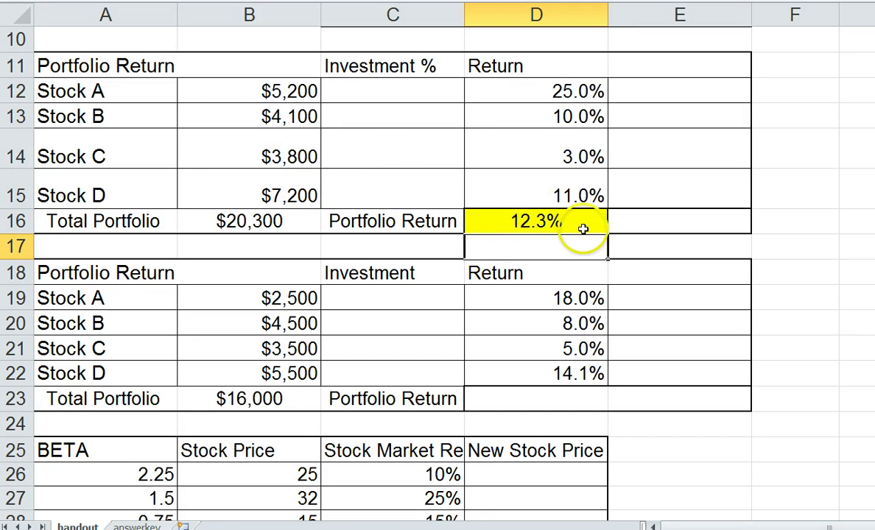
left_click(517, 221)
key("Delete")
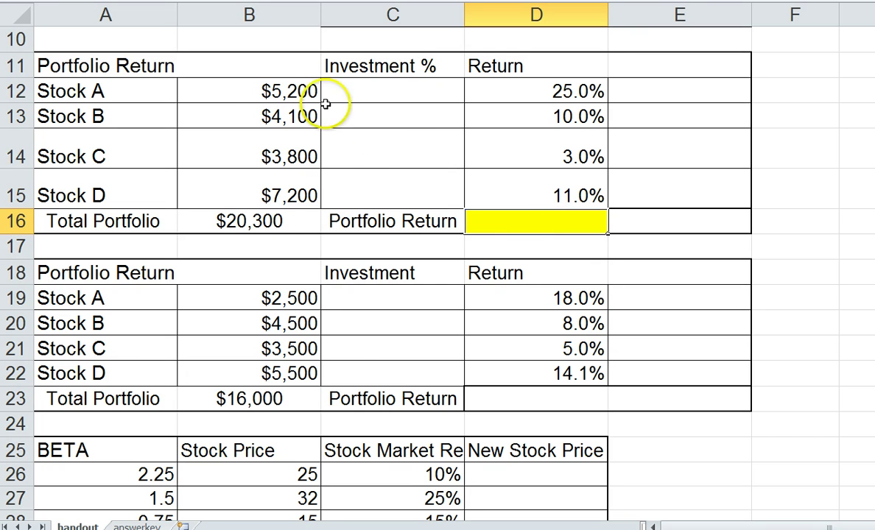
- Clear the Total Portfolio amount in B16 and recalculate it as the sum of the four stock investments
left_click(247, 85)
left_click(241, 120)
left_click(243, 151)
left_click(243, 199)
left_click(236, 97)
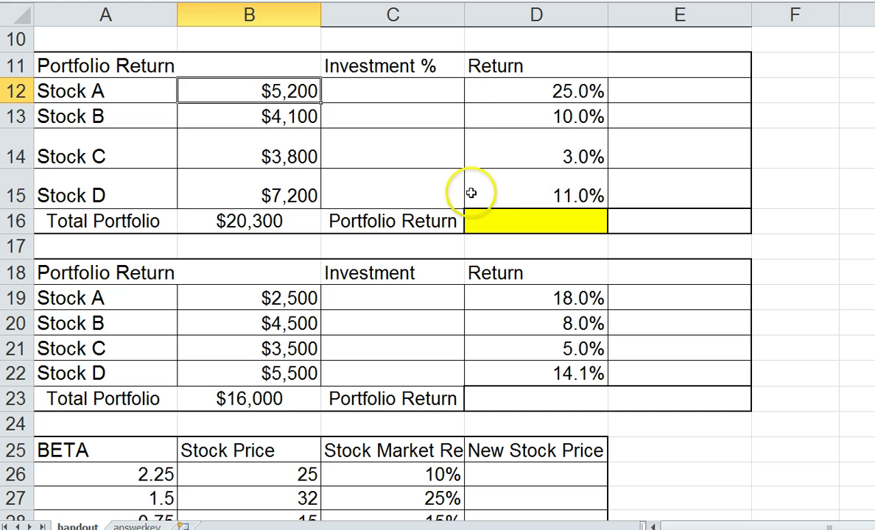
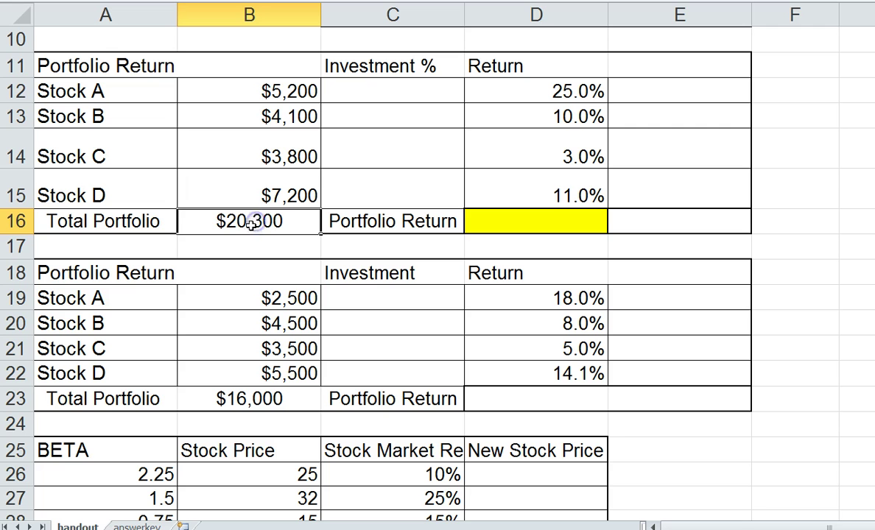
key("Delete")
left_click(243, 262)
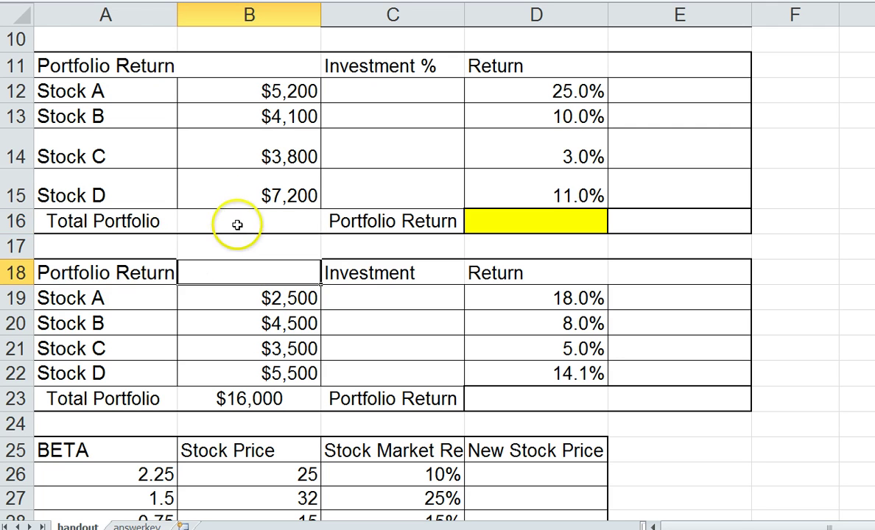
left_click(237, 225)
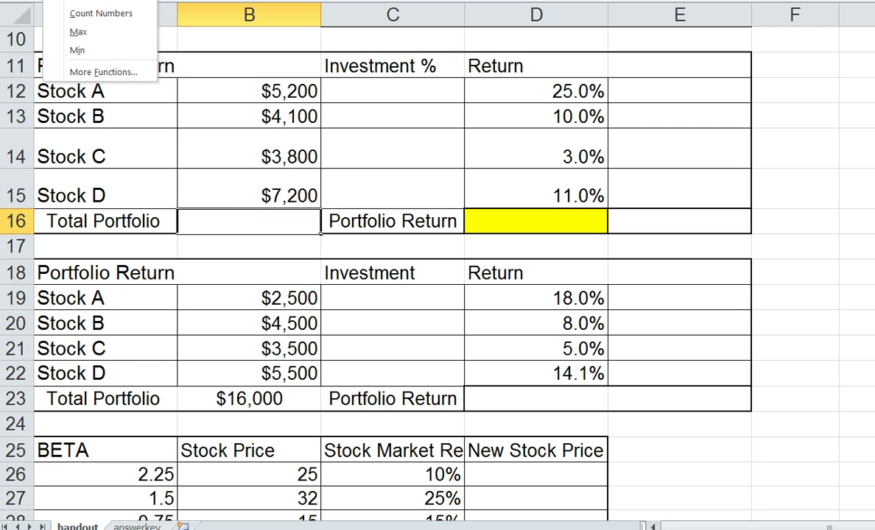
left_click(96, 2)
key("Return")
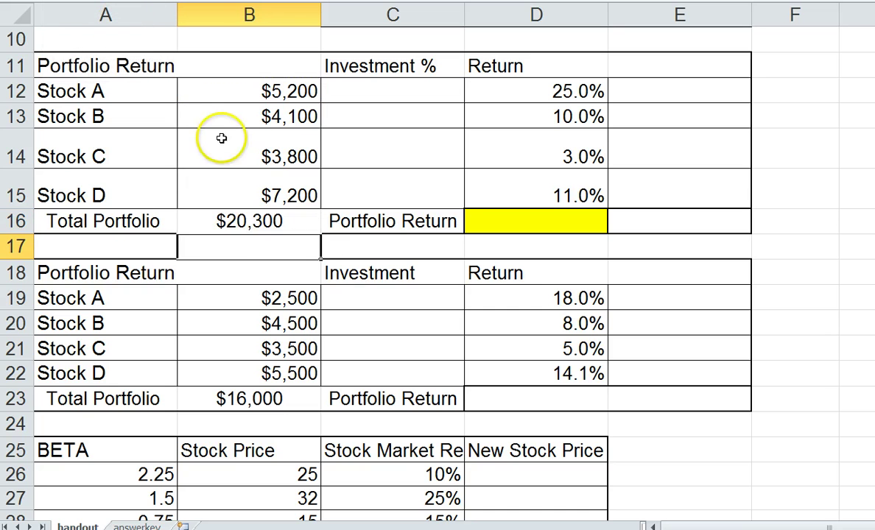
left_click(235, 221)
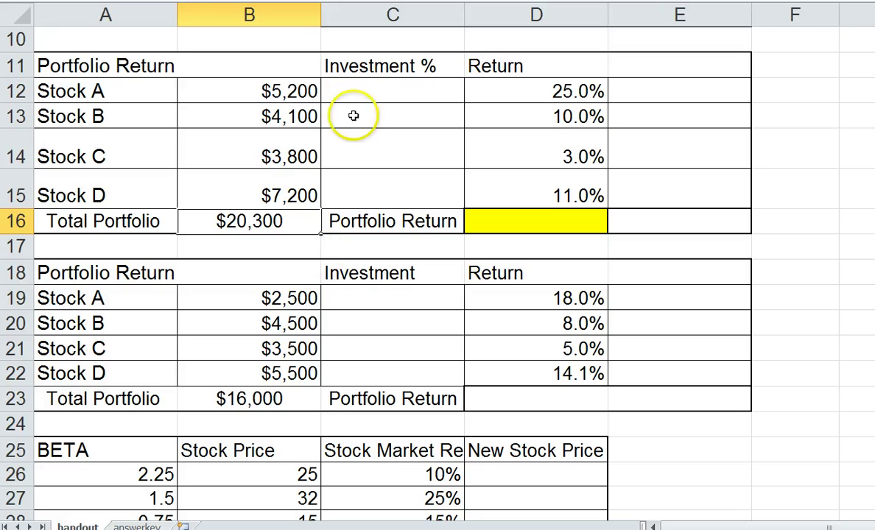
- Calculate Stock A's investment percentage in C12 with the formula +B12/$B$16
left_click(364, 92)
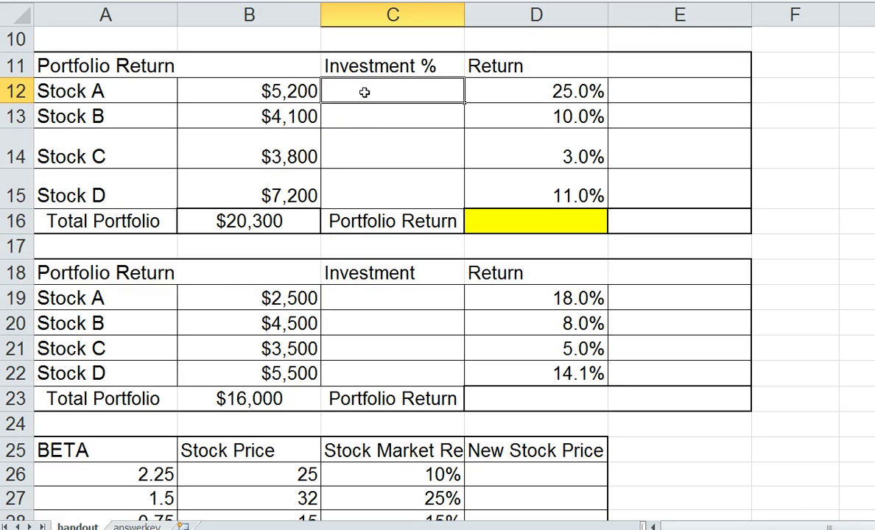
type("+")
left_click(288, 89)
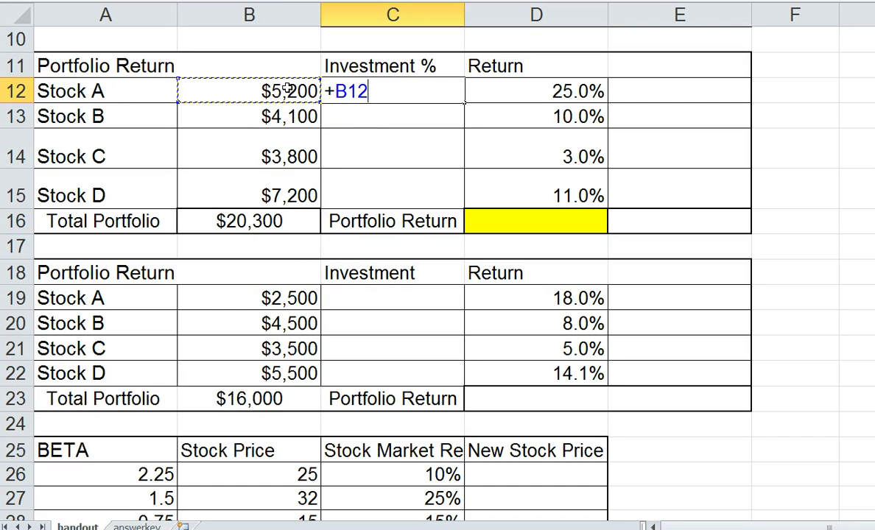
type("/")
left_click(232, 221)
key("Return")
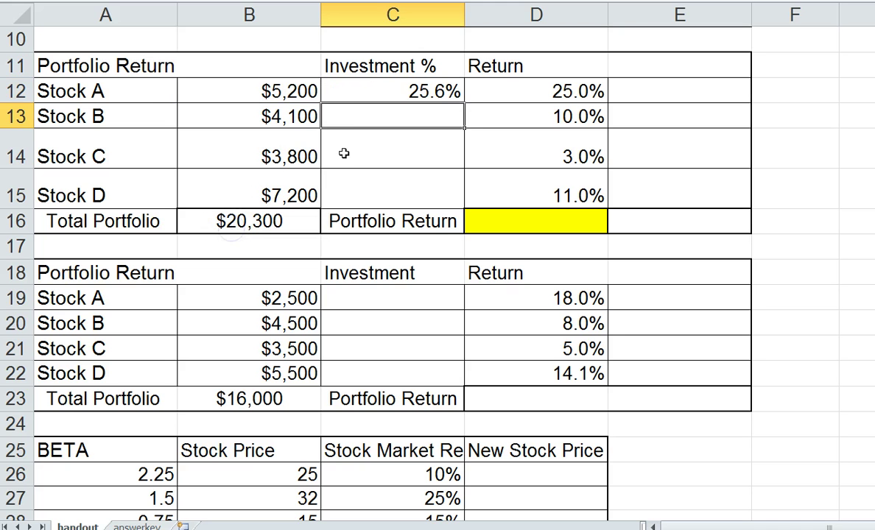
- Check the absolute reference to B16 in the C12 formula and copy the formula down to C13:C15
left_click(384, 93)
key("F2")
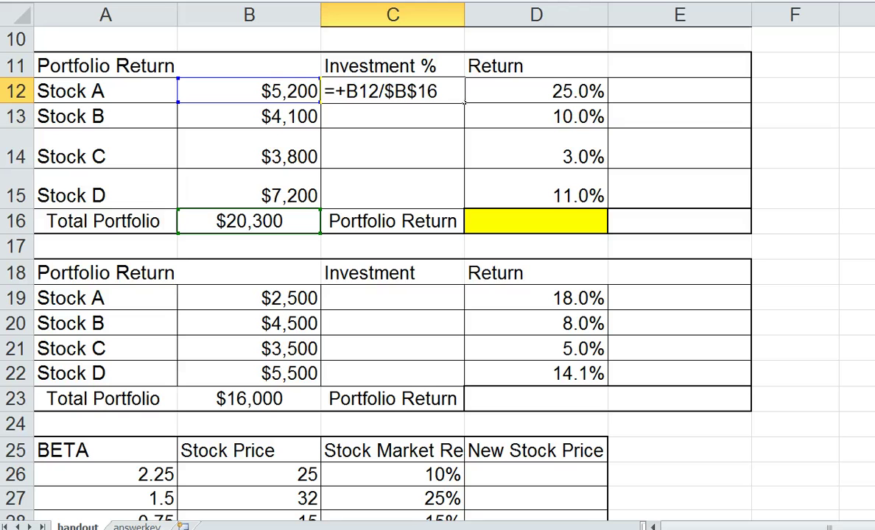
key("Return")
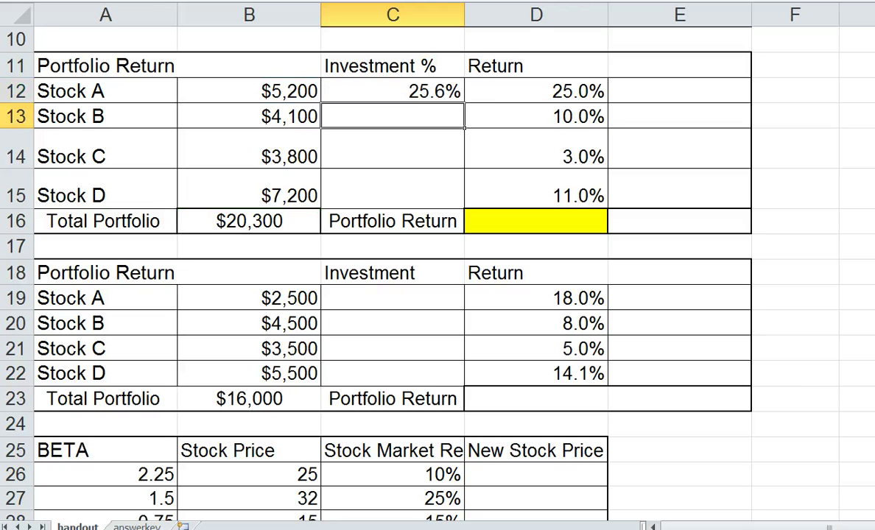
left_click(400, 90)
left_click_drag(463, 103, 470, 204)
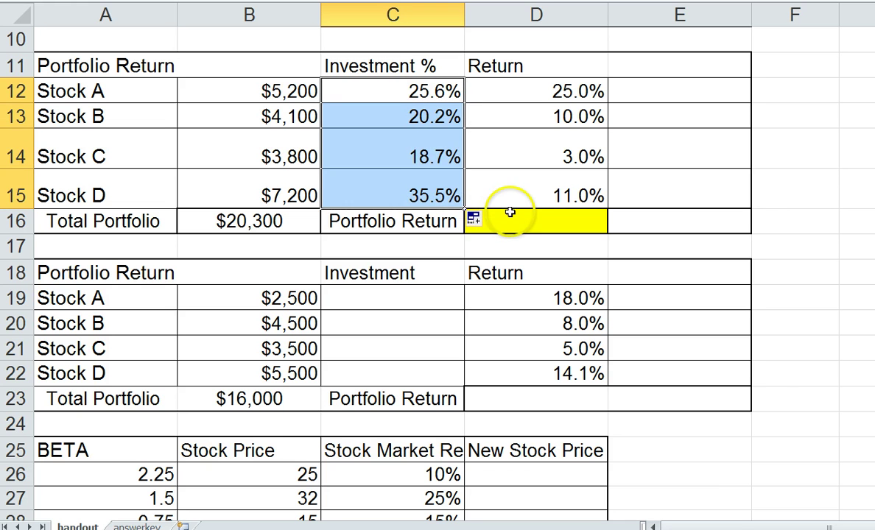
- Move the yellow highlight from D16 to E16 by filling E16 yellow and setting D16 to No Fill
left_click(523, 230)
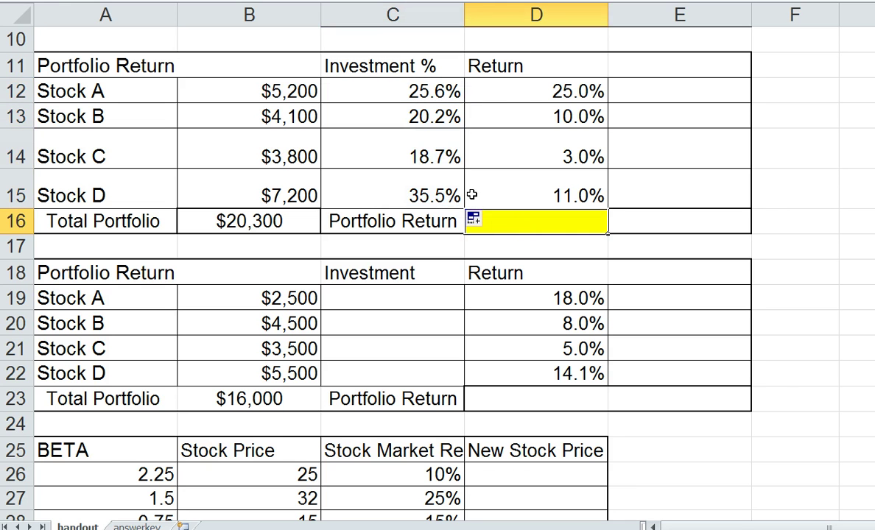
key("Tab")
key("F4")
left_click(503, 221)
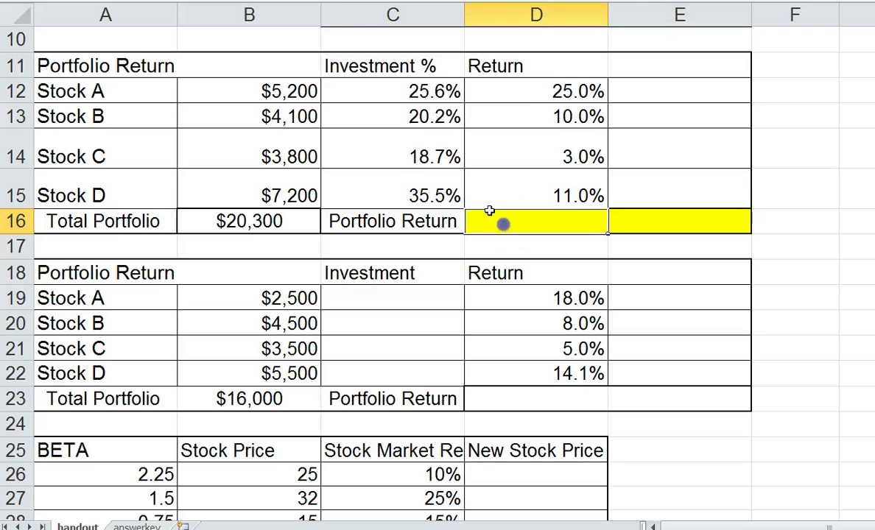
key("alt+h")
key("h")
key("n")
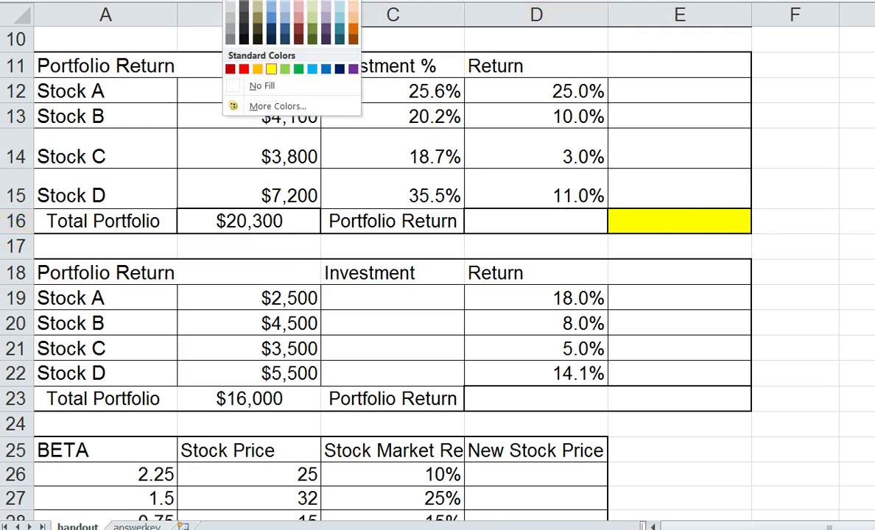
left_click(691, 221)
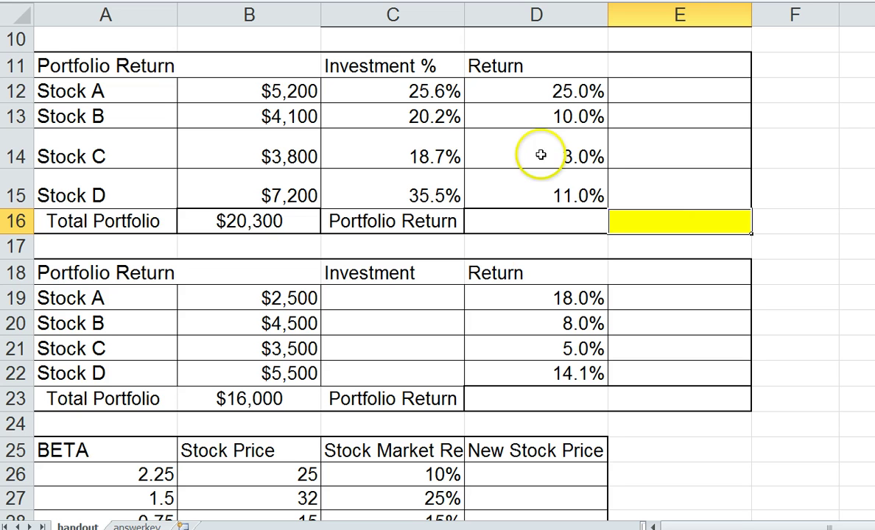
- Calculate Stock A's weighted return in E12 as C12*D12 and copy the formula down to E13:E15
left_click(648, 90)
type("+")
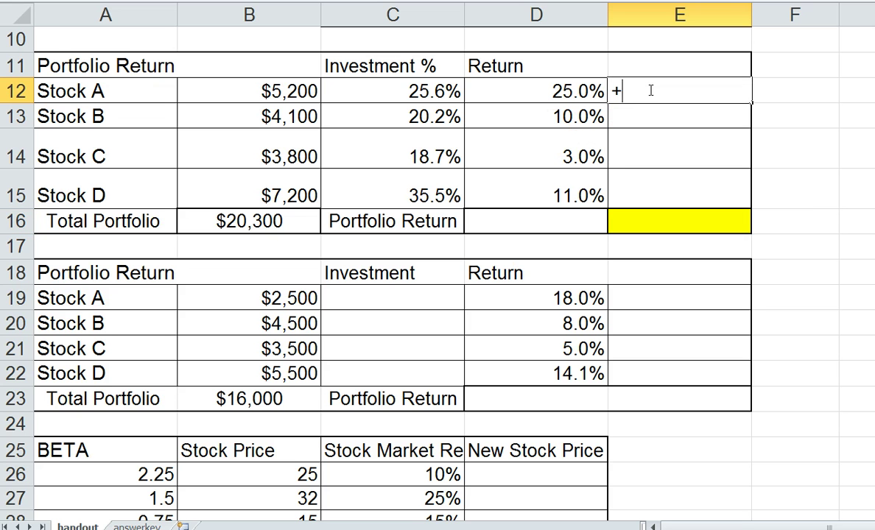
key("Left")
key("Left")
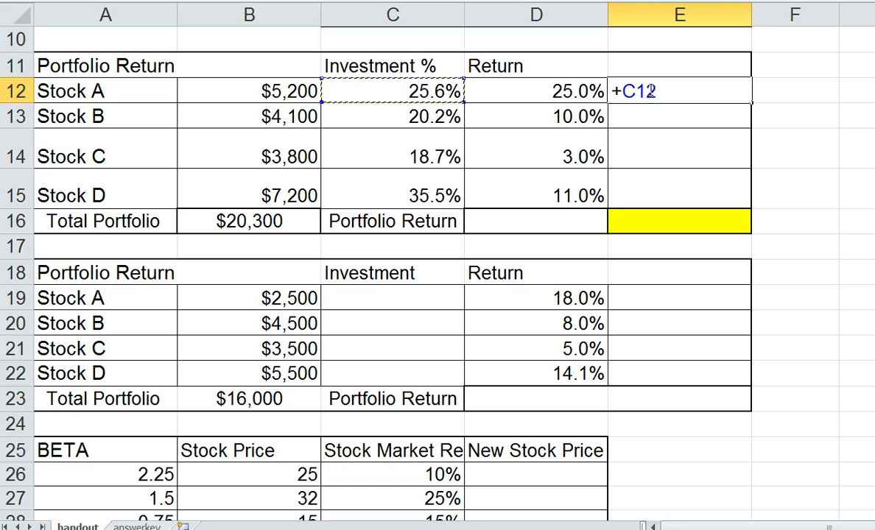
type("*")
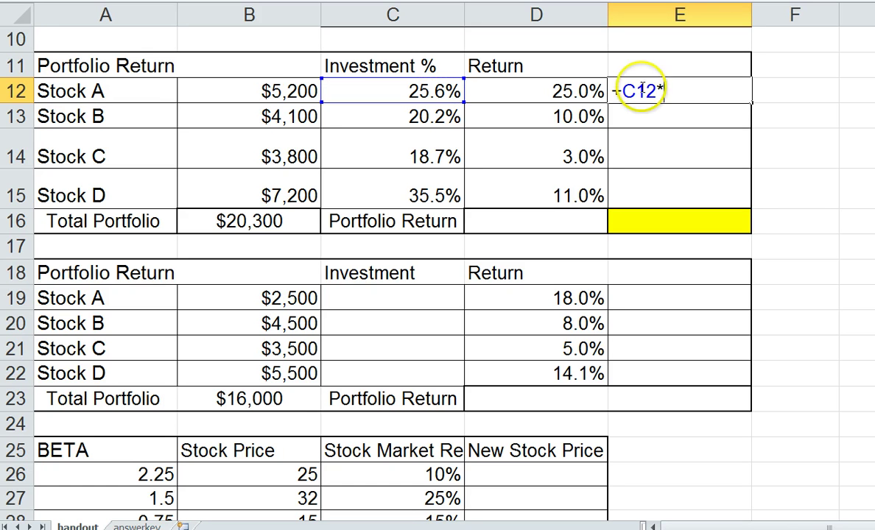
left_click(527, 89)
key("Return")
left_click(679, 84)
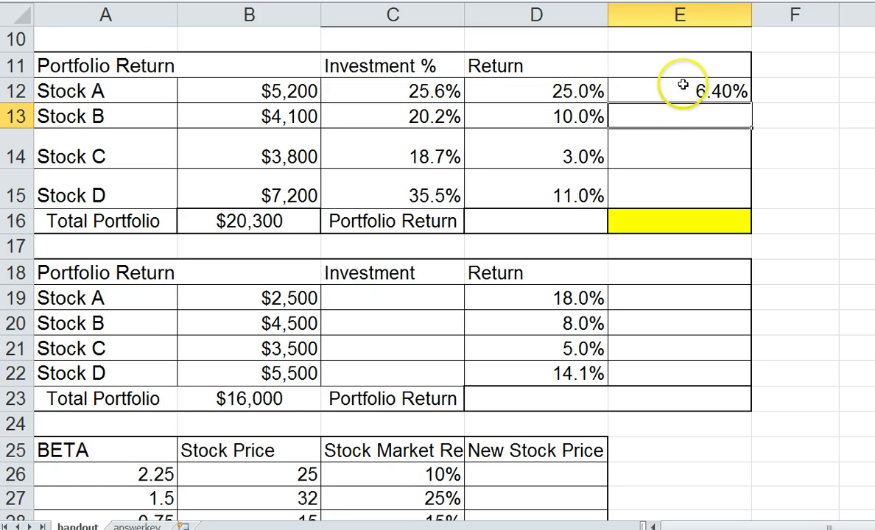
left_click_drag(753, 103, 750, 198)
- Calculate the portfolio return in E16 as the sum of the four weighted returns
left_click(708, 221)
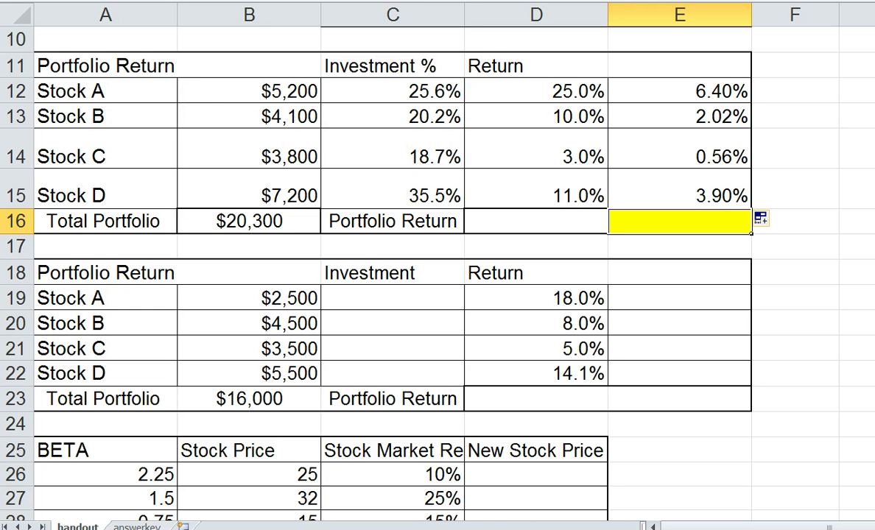
key("alt+h")
key("u")
key("s")
key("Return")
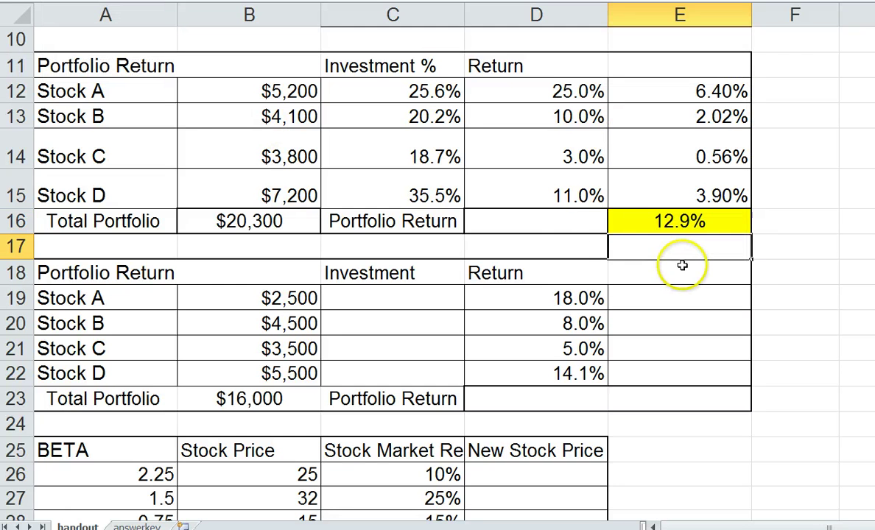
left_click(659, 221)
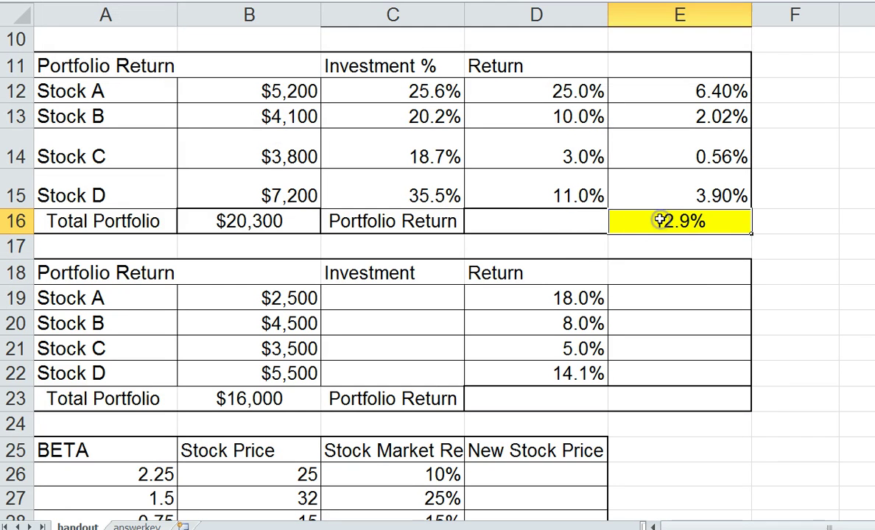
- Average D12:D15 in D16 for comparison with the weighted portfolio return in E16, and clear D16 again
left_click(530, 219)
key("alt+h")
key("u")
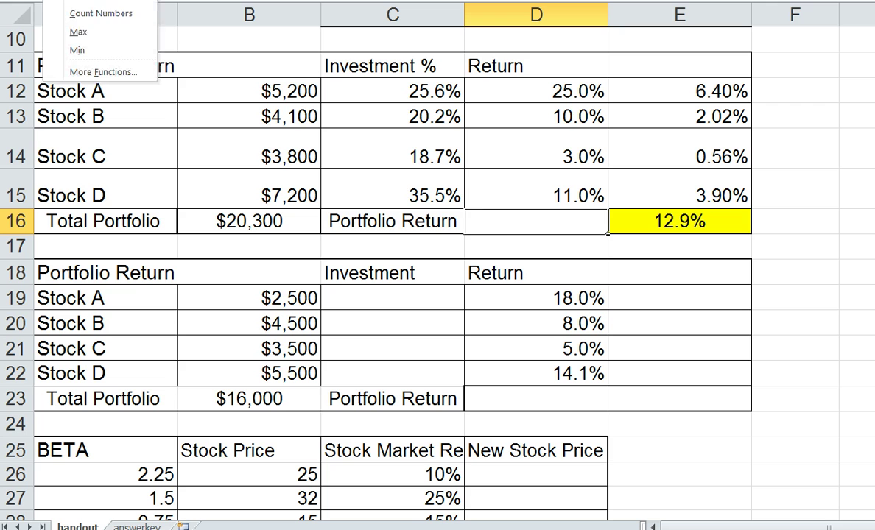
key("a")
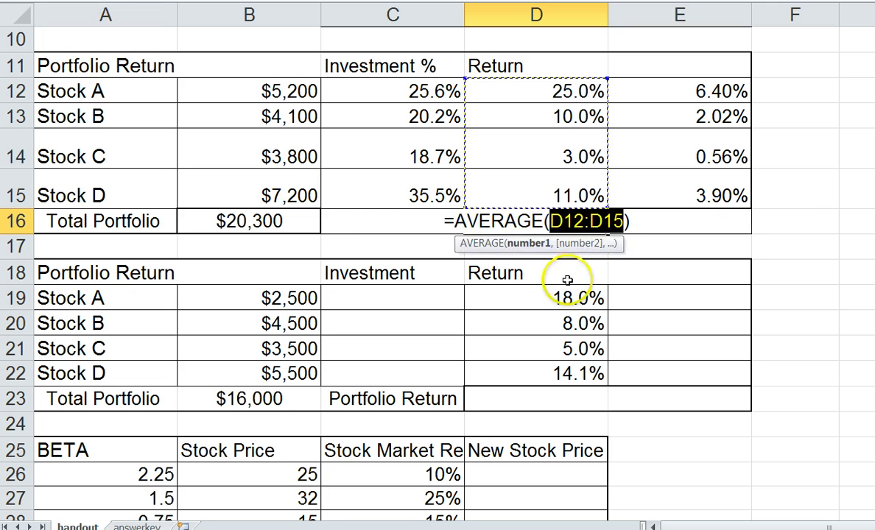
key("Return")
left_click(531, 225)
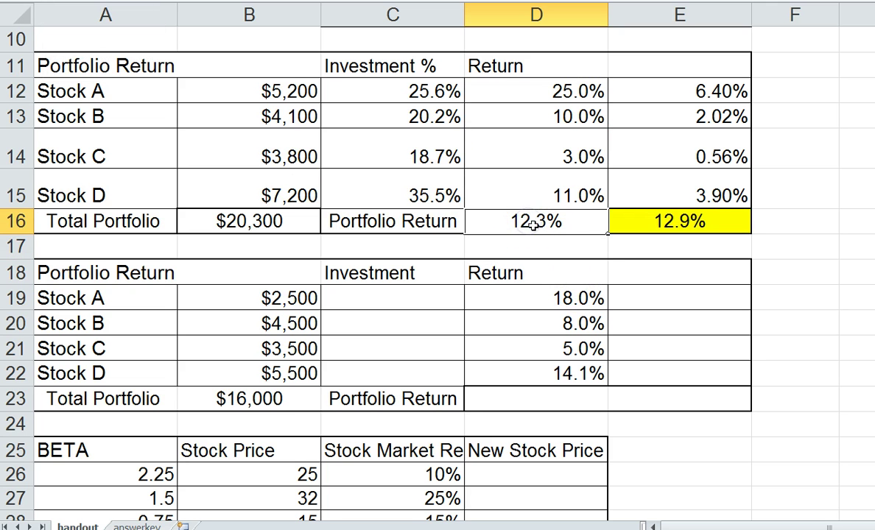
left_click(662, 227)
left_click(526, 223)
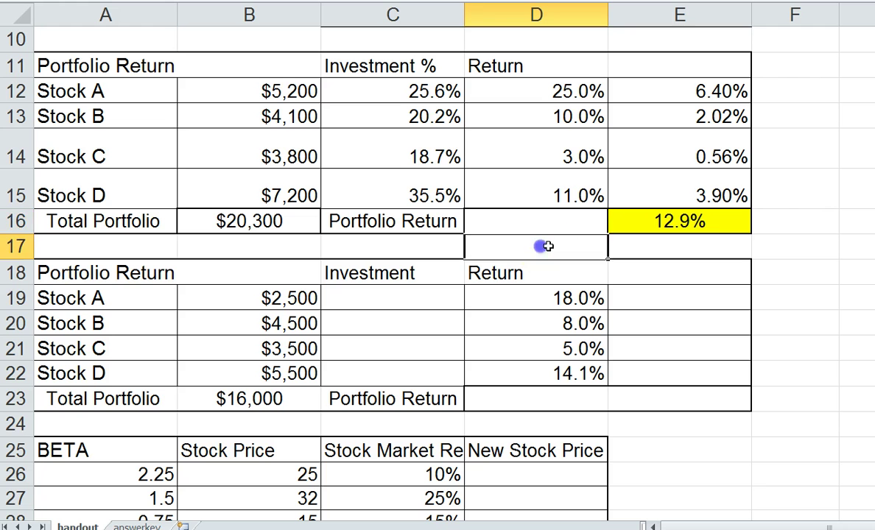
left_click(658, 223)
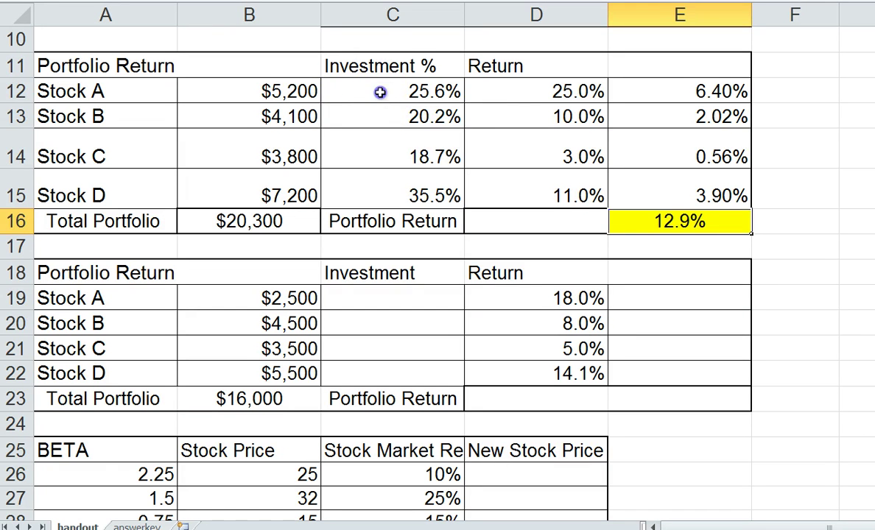
- Review the first portfolio's investment percentages in C12:C15, returns in D12:D15, weighted returns in E12:E15 and portfolio return in E16
left_click_drag(381, 86, 379, 192)
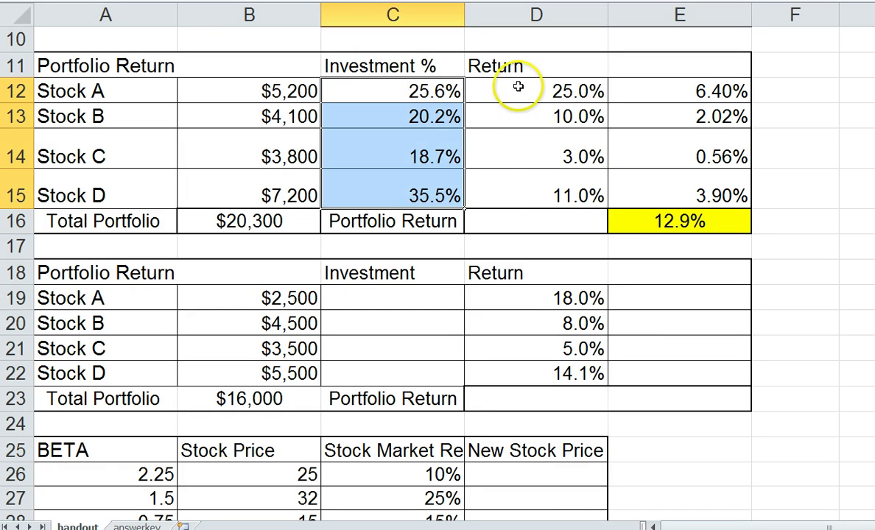
left_click_drag(517, 83, 539, 187)
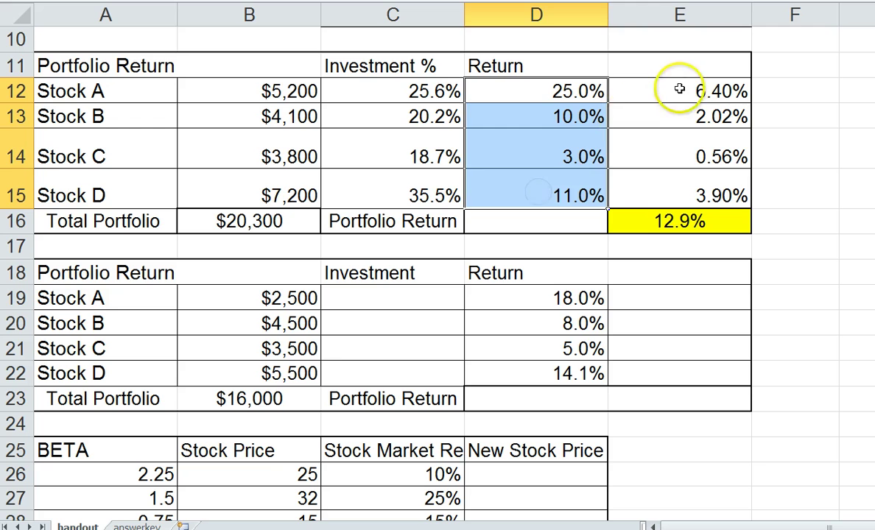
left_click_drag(678, 87, 693, 184)
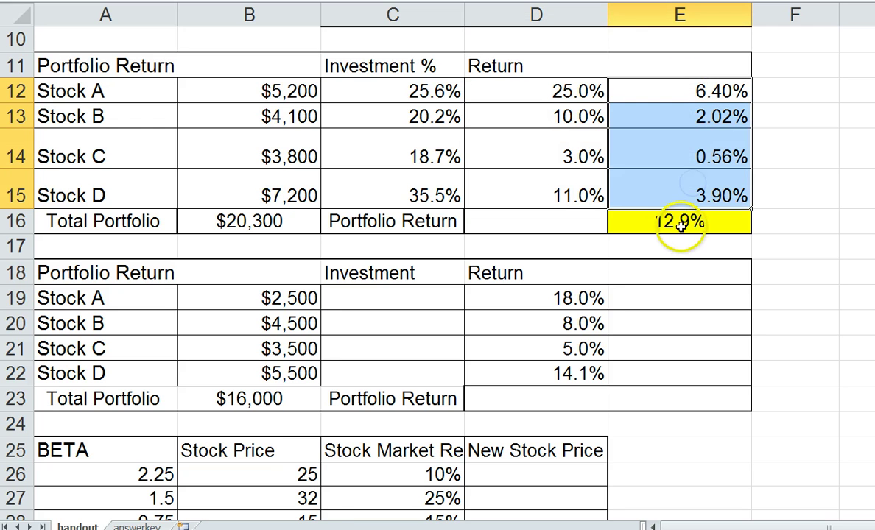
left_click(628, 225)
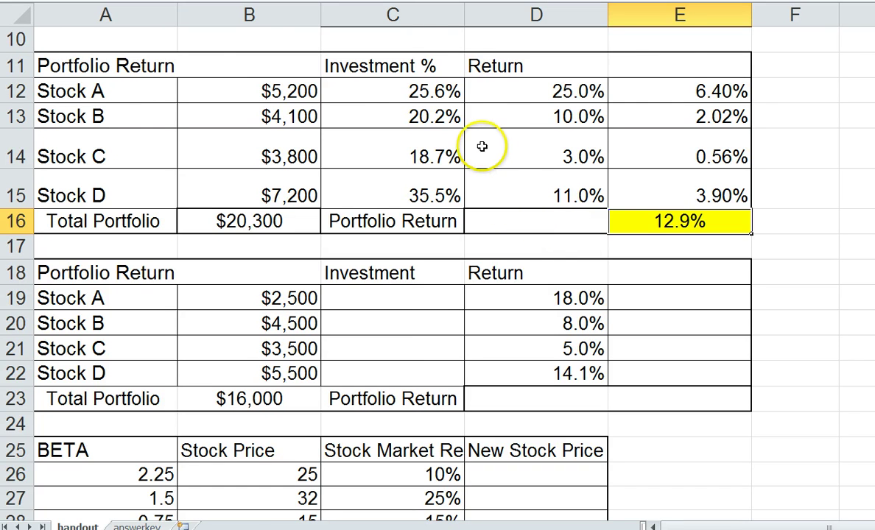
scroll(483, 148, "down", 2)
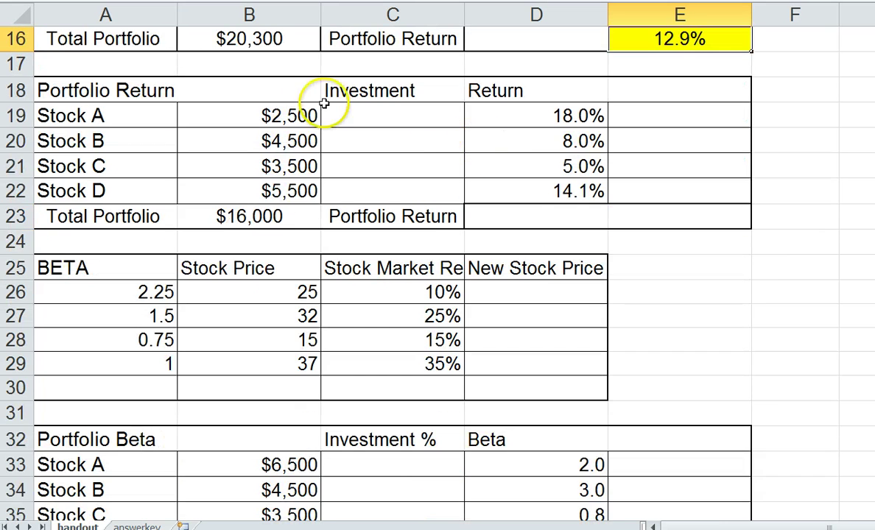
left_click(367, 112)
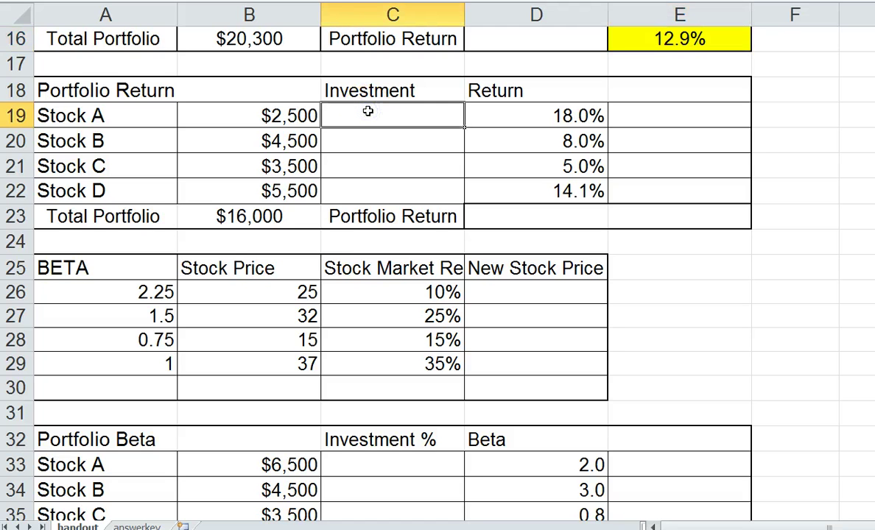
left_click(221, 222)
left_click(373, 115)
type("+")
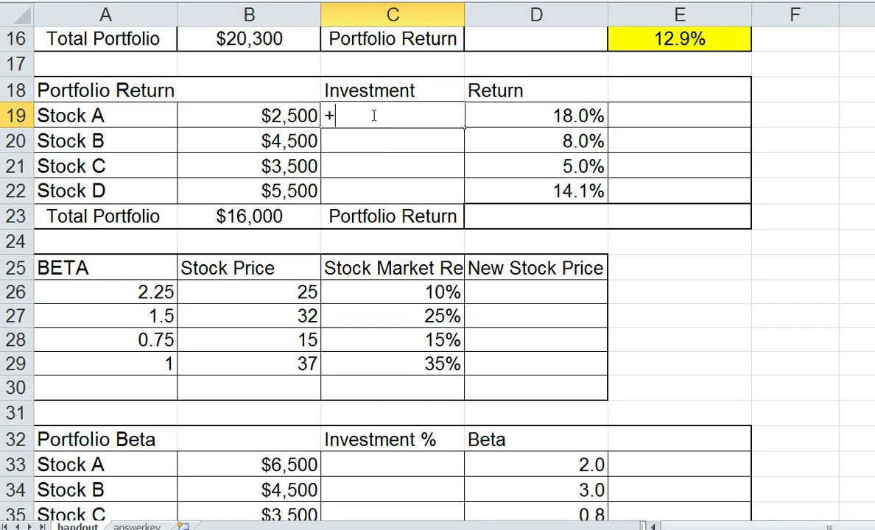
left_click(257, 221)
key("Return")
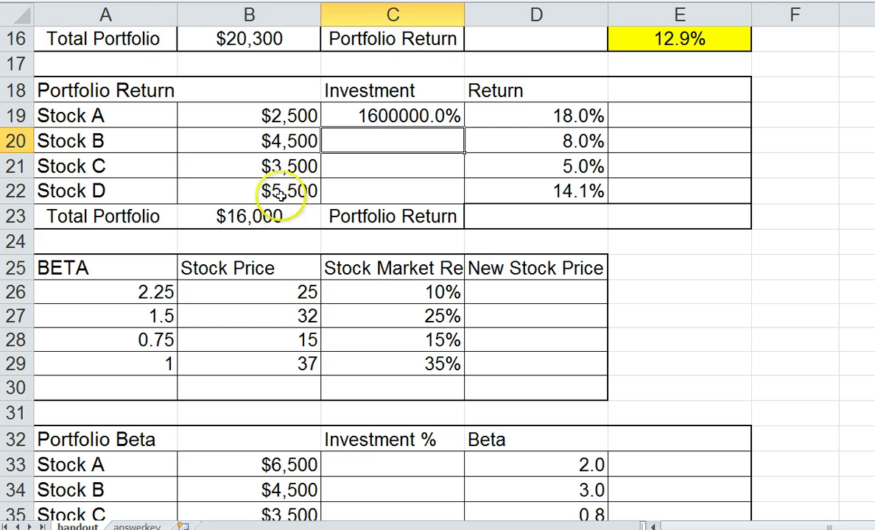
left_click(368, 115)
key("Delete")
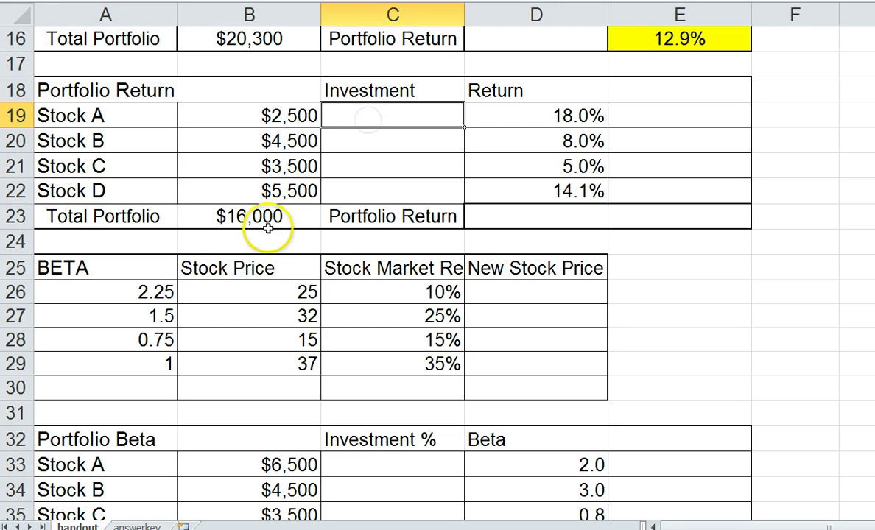
- Clear the second portfolio's total in B23 and recalculate it as the sum of B19:B22
left_click(263, 221)
left_click(242, 215)
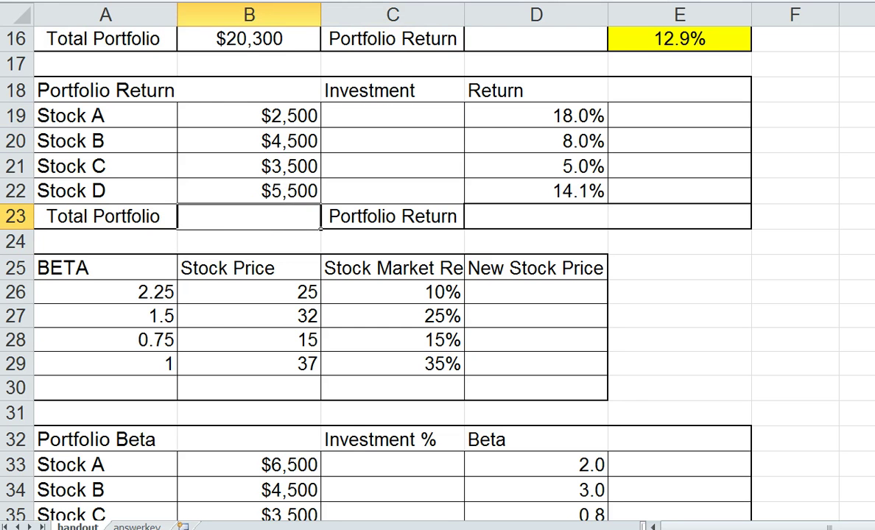
left_click(55, 0)
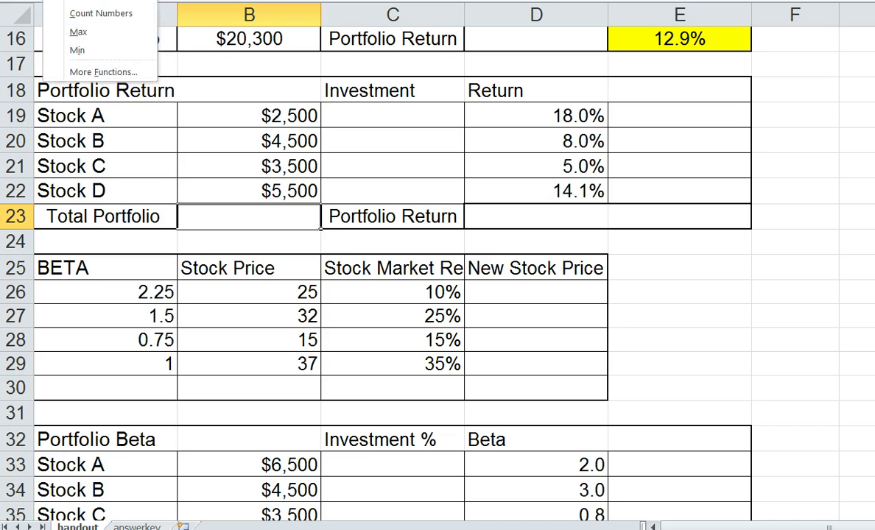
left_click(88, 0)
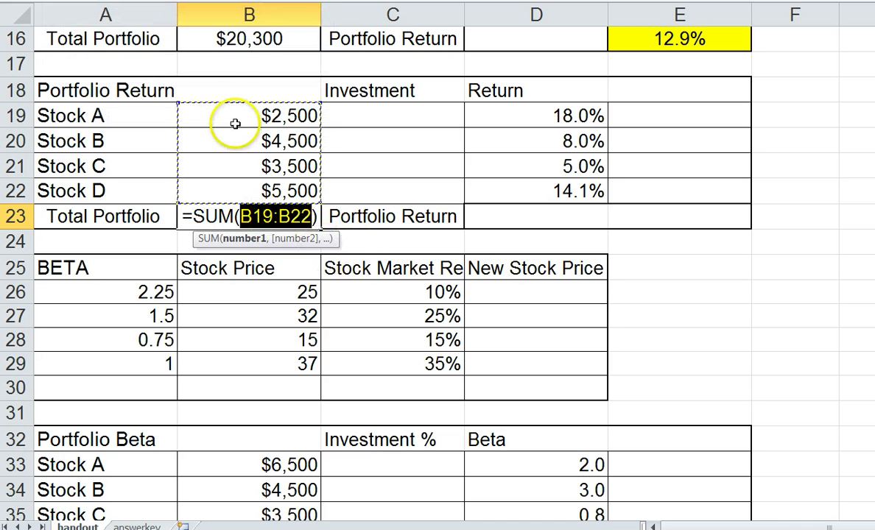
key("Return")
- Calculate Stock A's investment percentage in C19 by dividing B19 by the portfolio total in B23
left_click(363, 115)
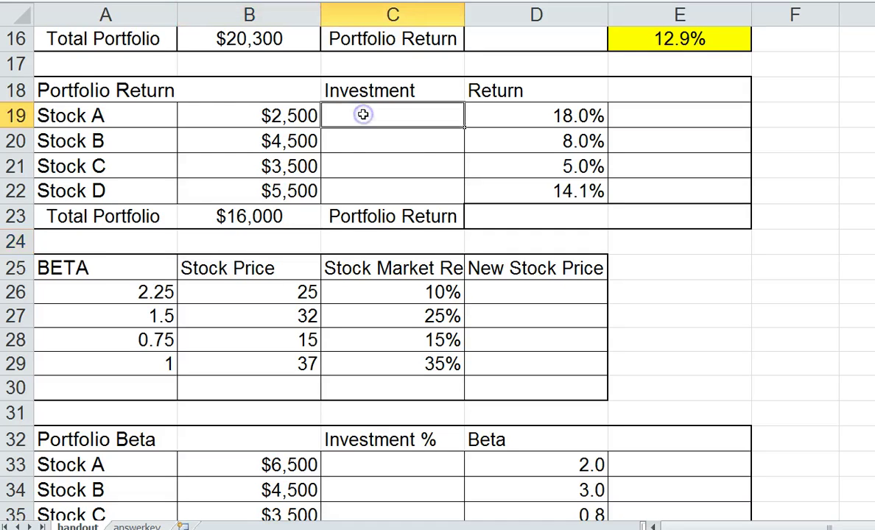
type("+")
left_click(291, 118)
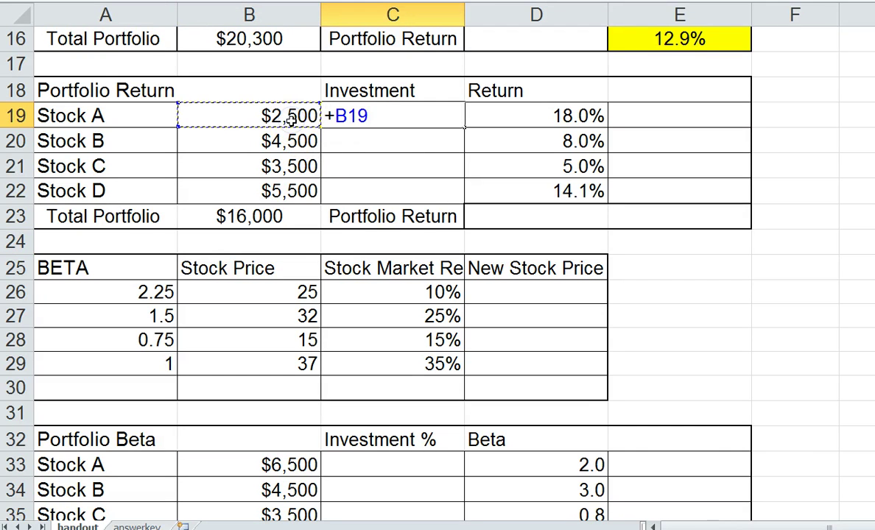
type("/")
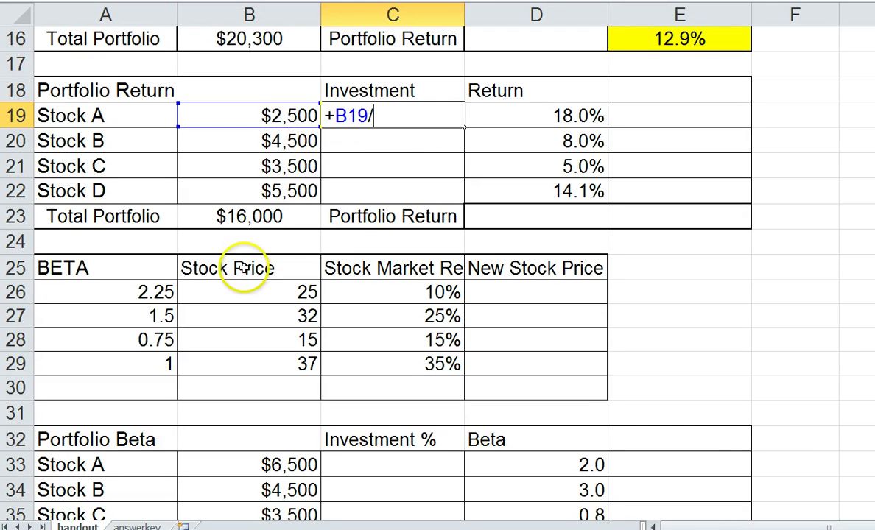
left_click(243, 216)
key("Return")
- Make the total an absolute reference in C19 (=+B19/$B$23) and copy the formula down to C20:C22
left_click(376, 117)
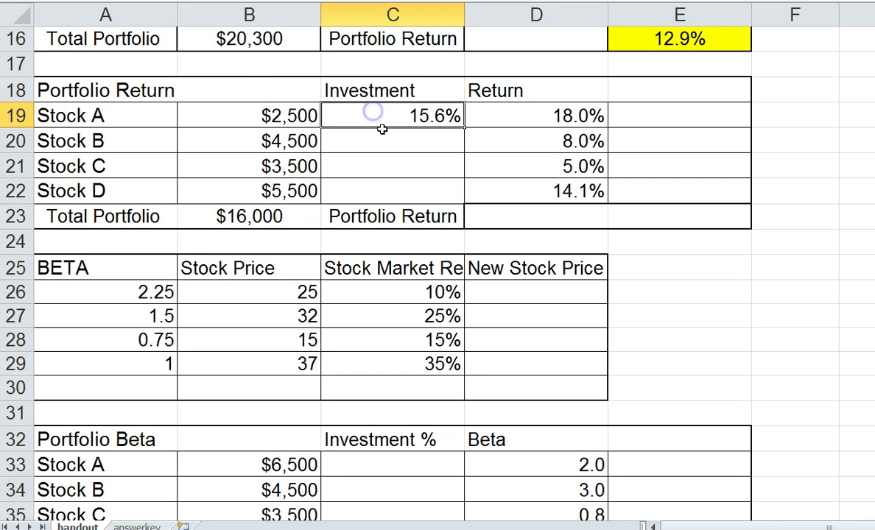
left_click(272, 118)
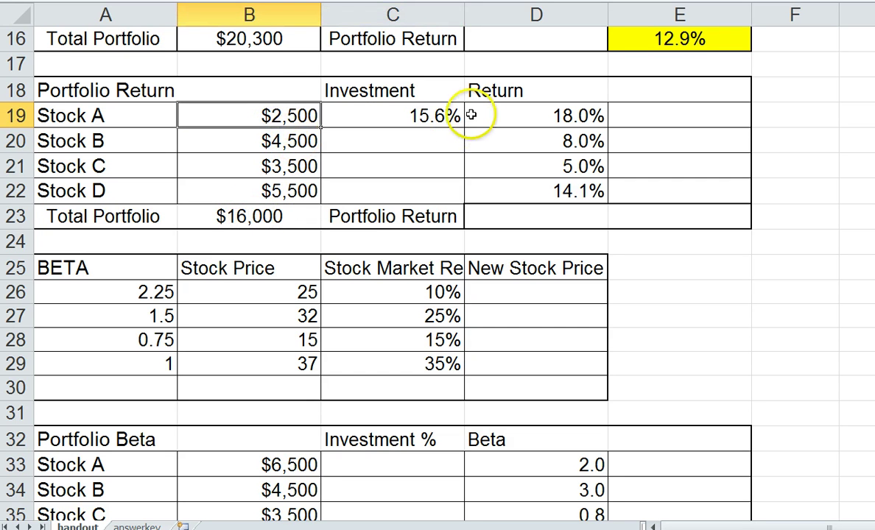
left_click(261, 216)
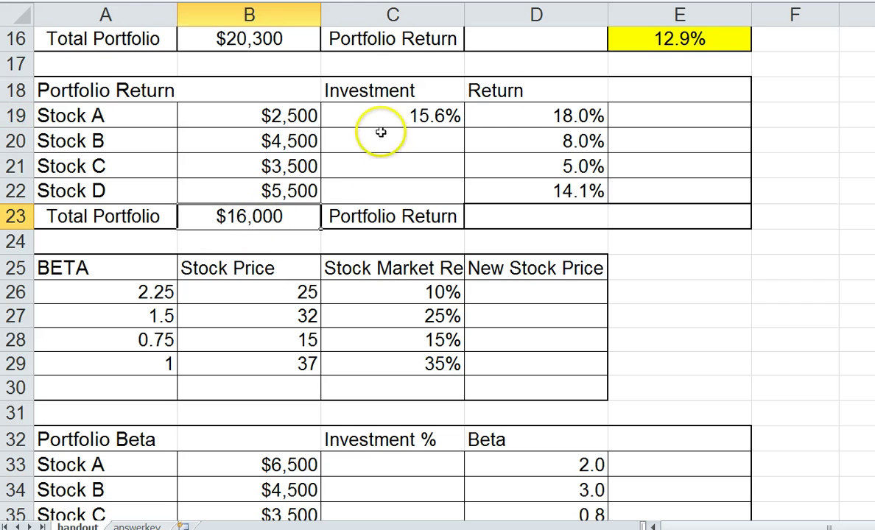
left_click(398, 119)
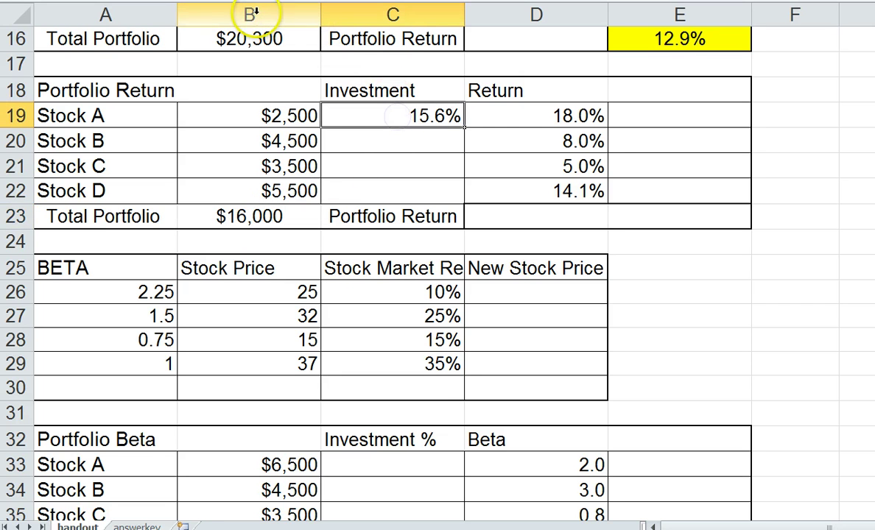
key("F2")
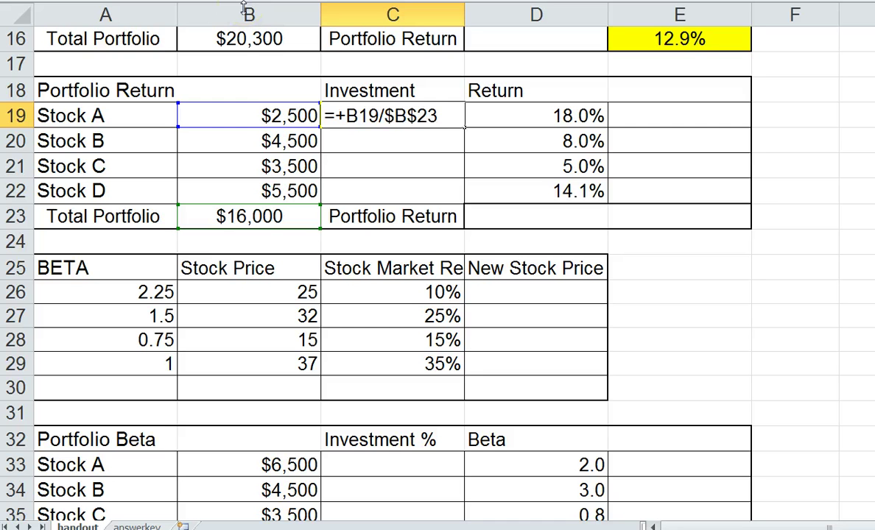
left_click(383, 140)
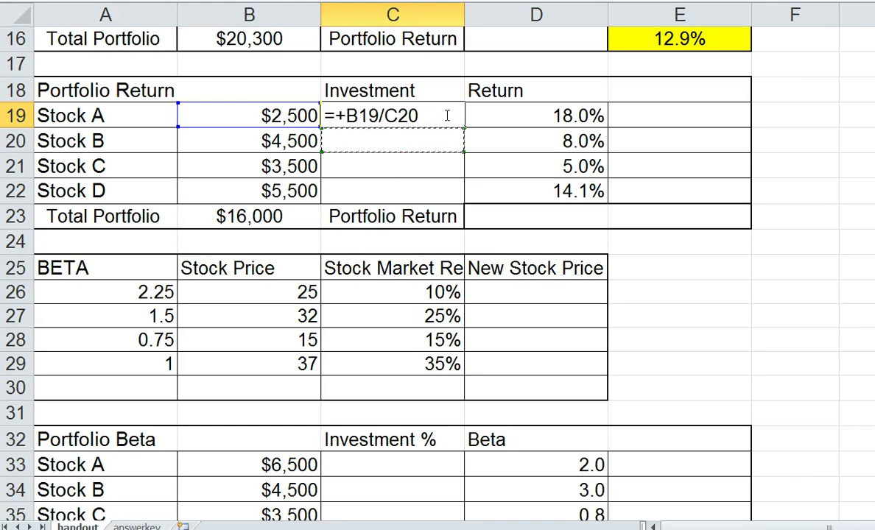
left_click(447, 115)
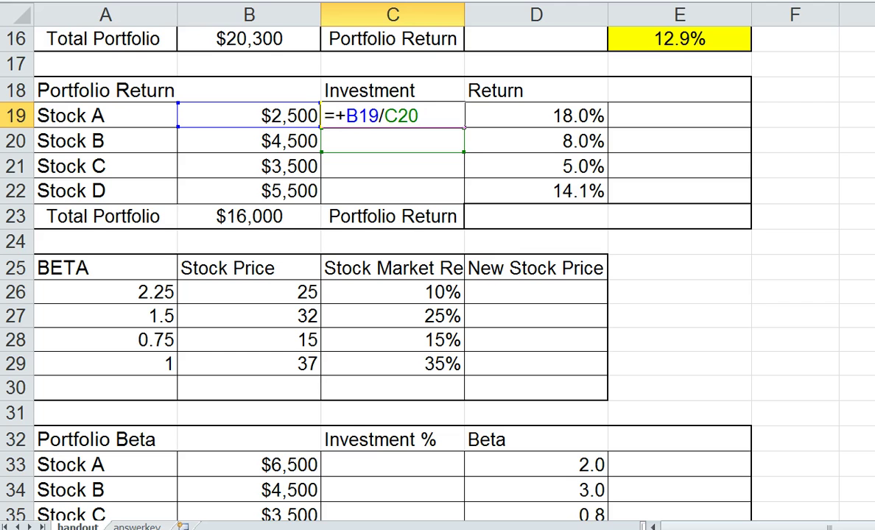
key("ctrl+z")
key("Return")
left_click(456, 120)
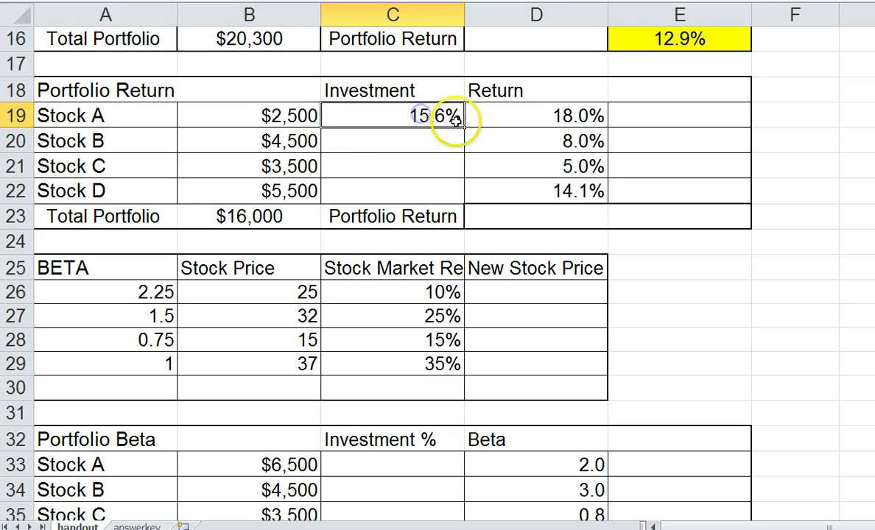
left_click_drag(463, 127, 462, 204)
left_click(380, 140)
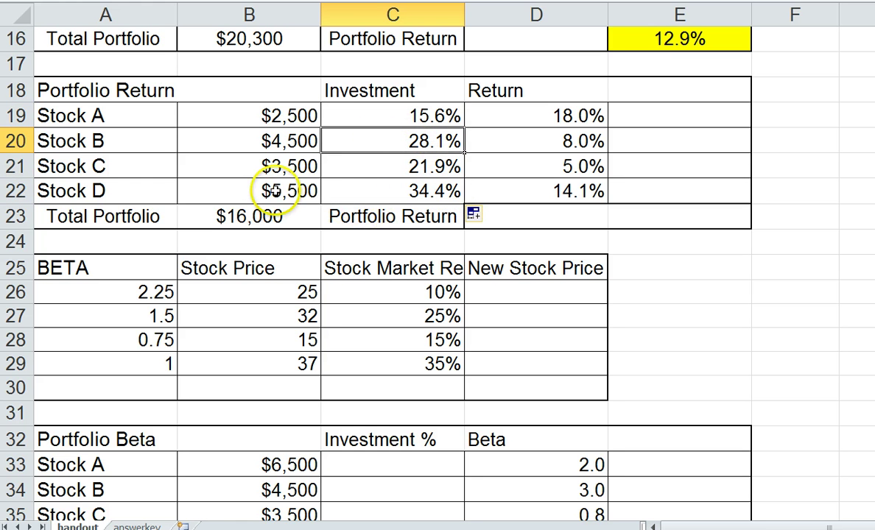
left_click(339, 191)
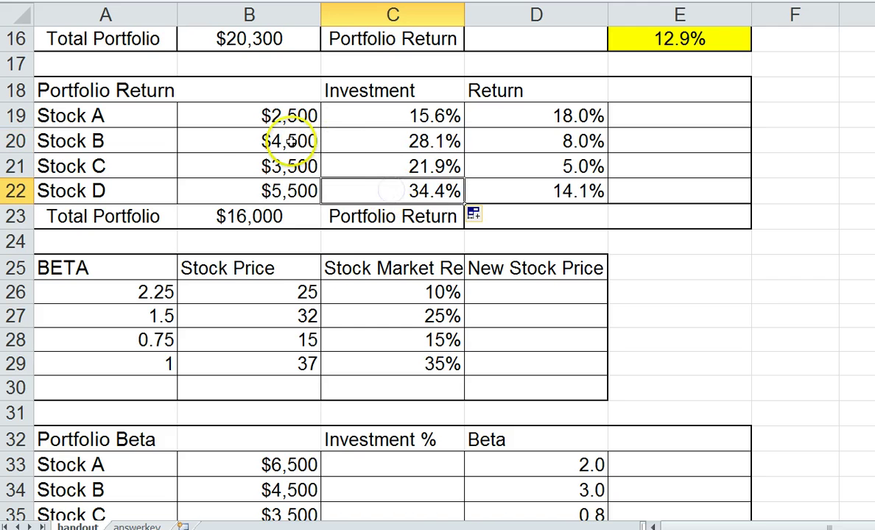
left_click(245, 220)
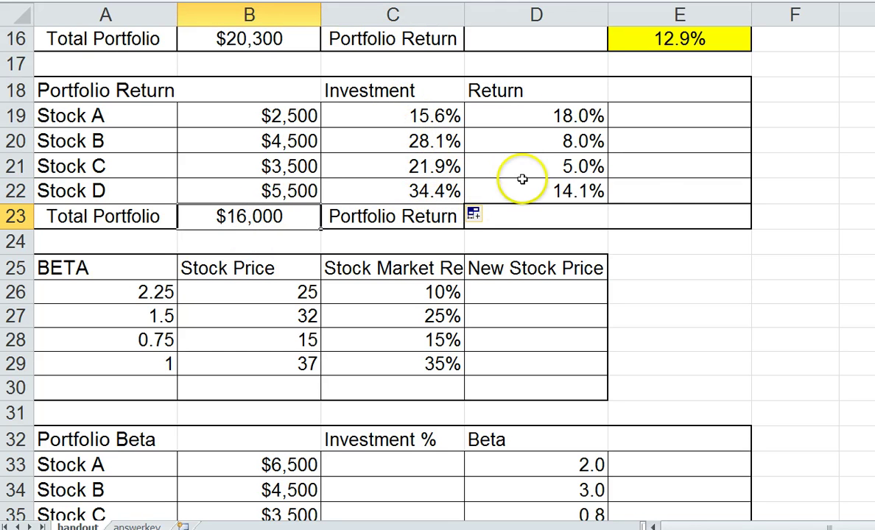
- Calculate Stock A's weighted return in E19 as C19*D19 and copy the formula down to E20:E22
left_click(689, 112)
type("+")
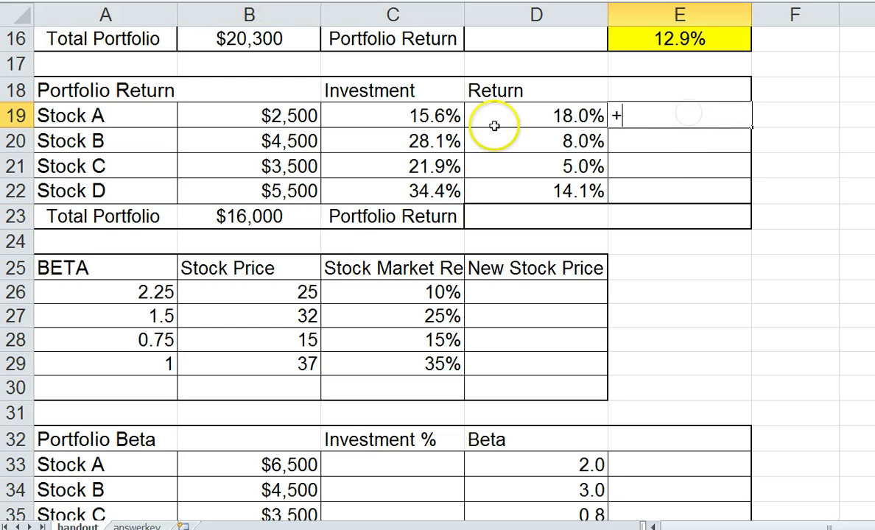
left_click(431, 115)
type("*")
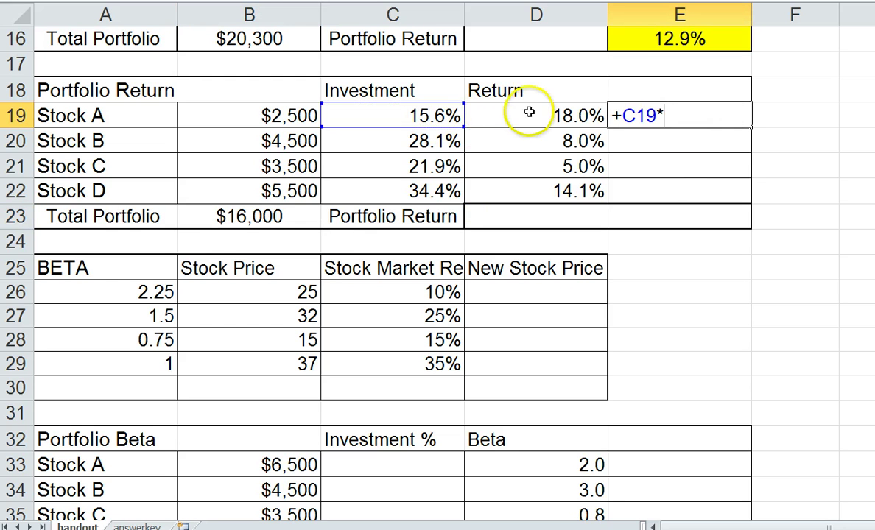
left_click(529, 114)
key("Return")
left_click(660, 115)
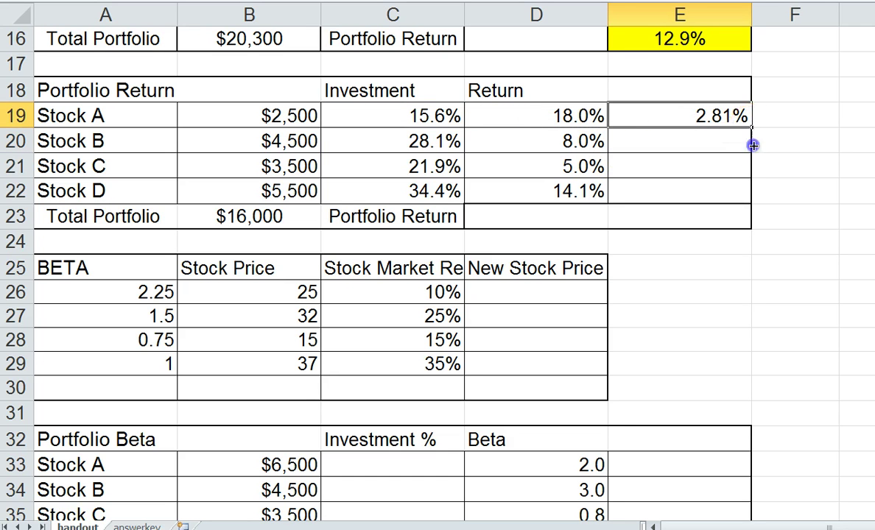
left_click_drag(753, 146, 751, 200)
- Calculate the second portfolio's return in E23 as the sum of its four weighted returns
left_click(695, 216)
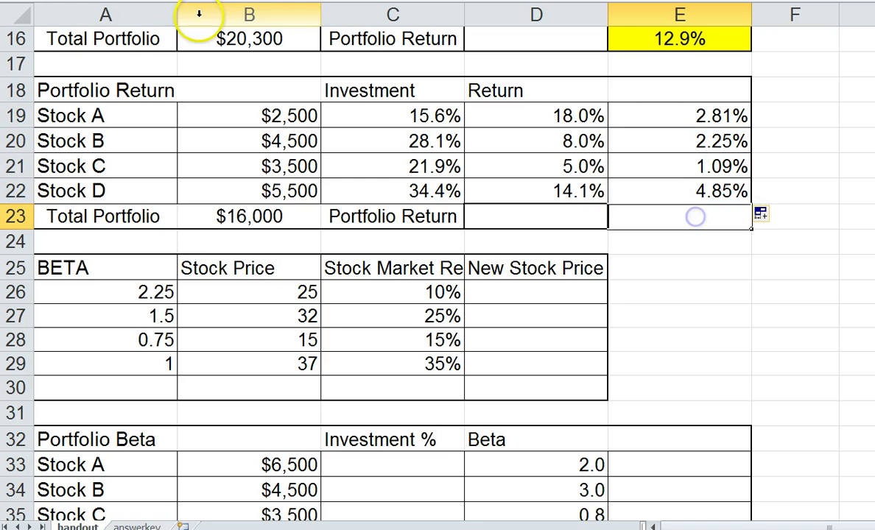
left_click(70, 0)
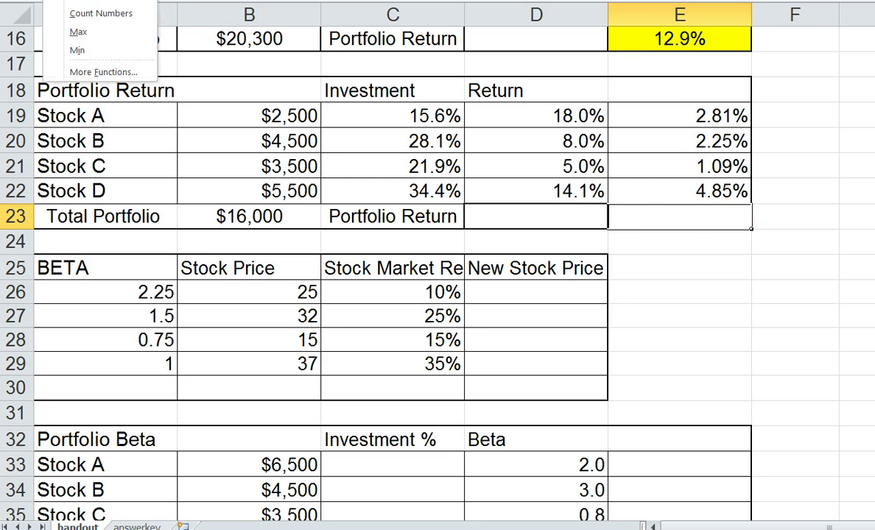
left_click(78, 0)
key("Return")
left_click(663, 216)
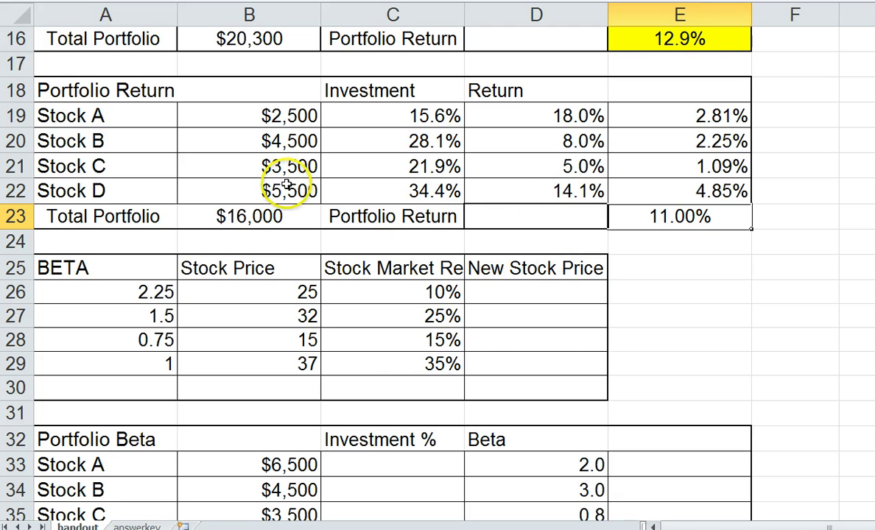
- Widen column C of the beta table and complete the heading in C25 as "Stock Market Return"
scroll(206, 245, "down", 2)
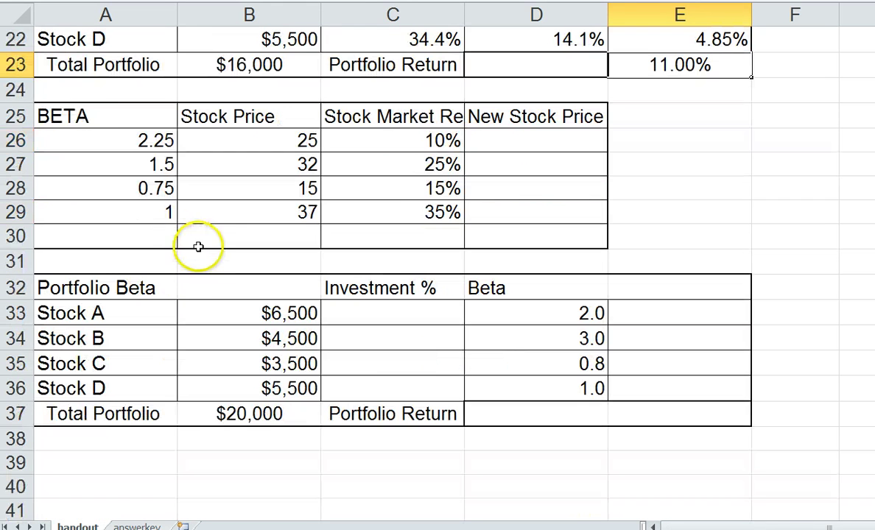
left_click(95, 118)
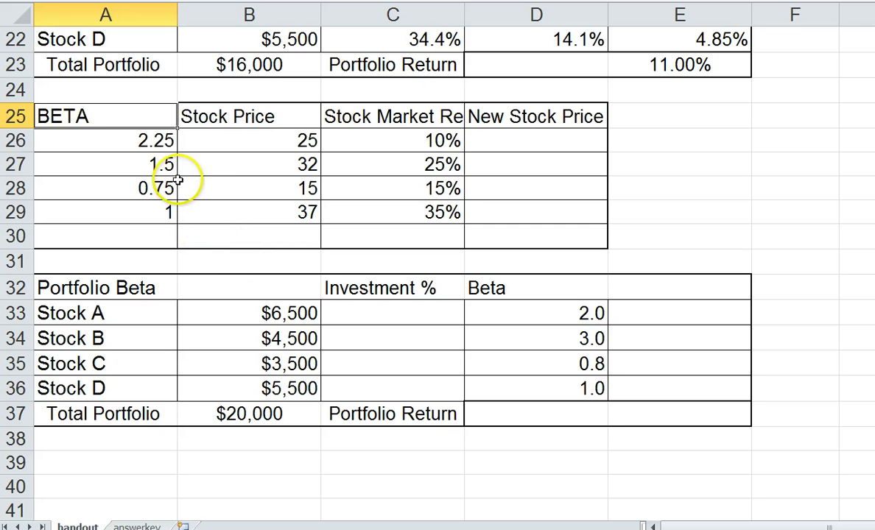
left_click_drag(137, 142, 164, 211)
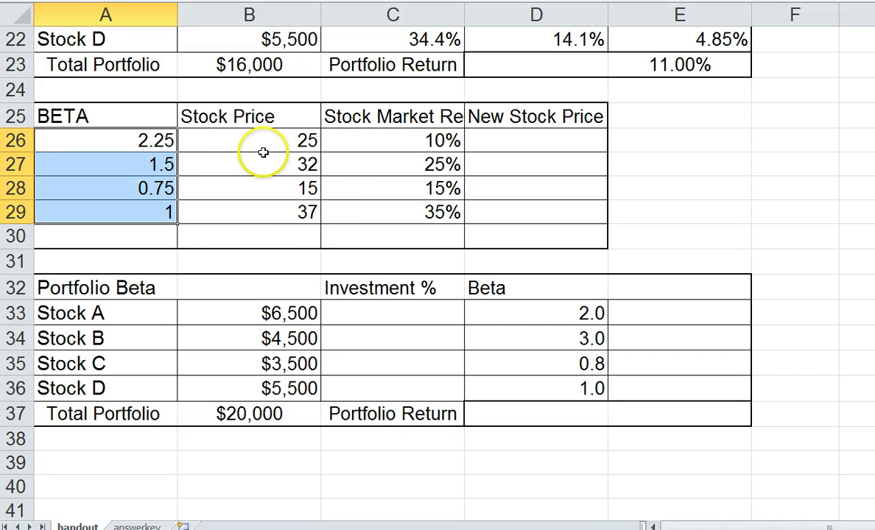
left_click_drag(258, 161, 264, 207)
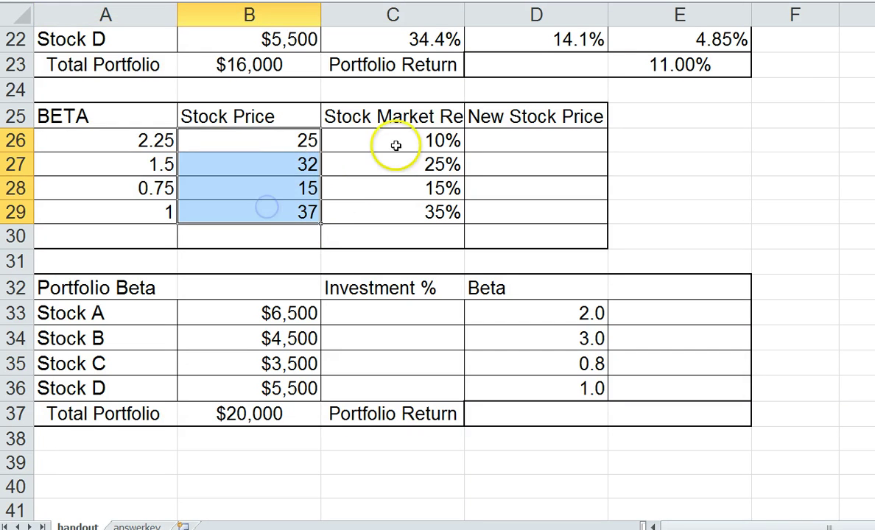
left_click_drag(475, 14, 520, 15)
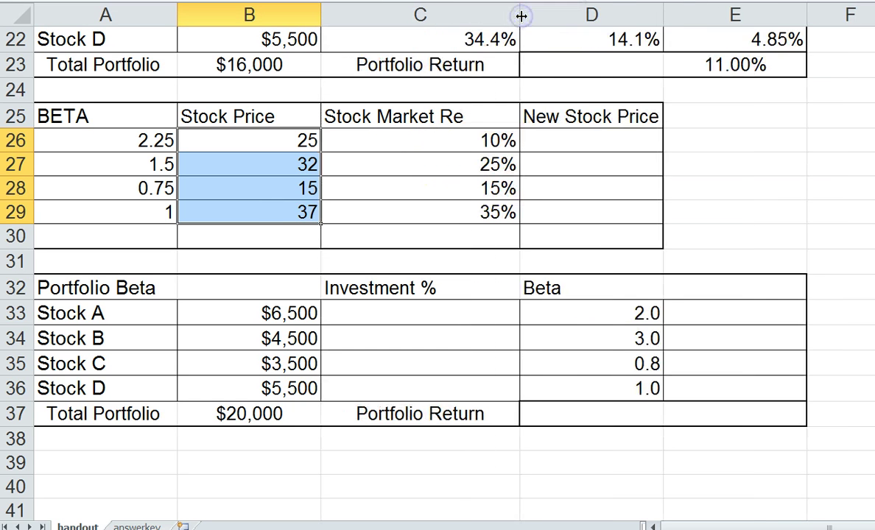
left_click(396, 116)
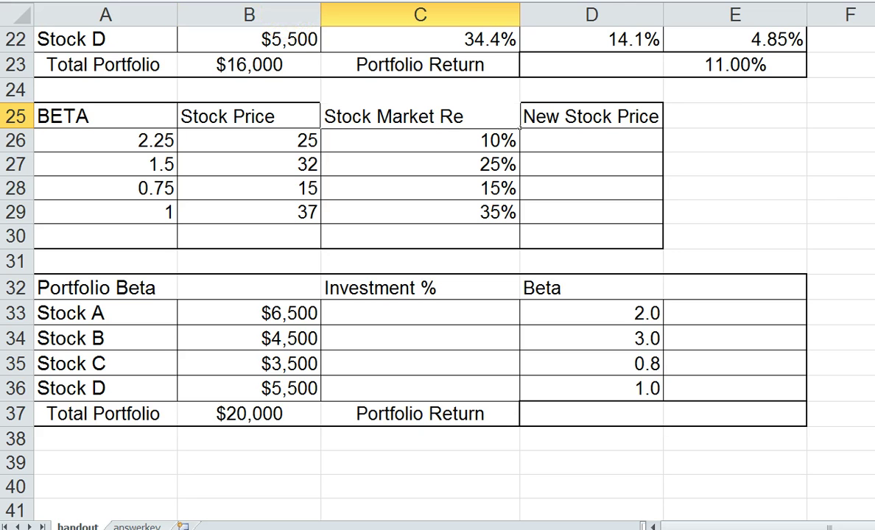
left_click(384, 186)
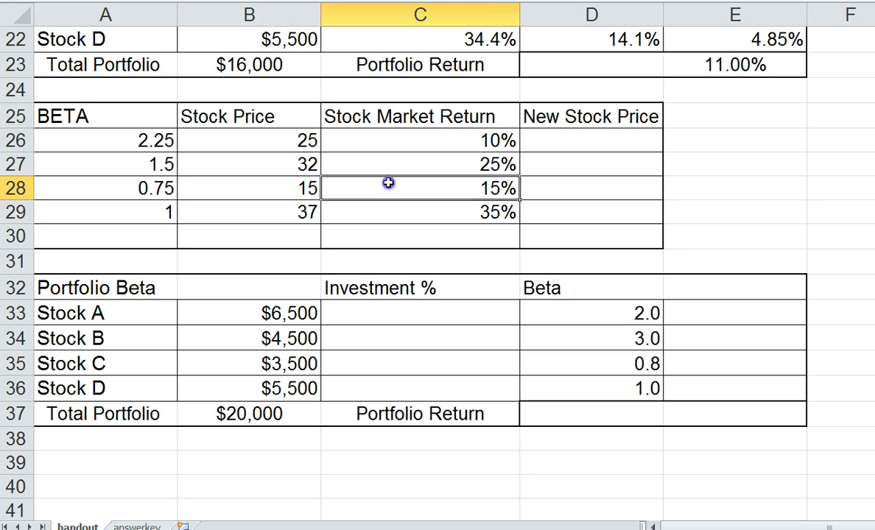
- Calculate the first stock's new price in D26 with the formula =+C26*A26*B26+B26
left_click(414, 142)
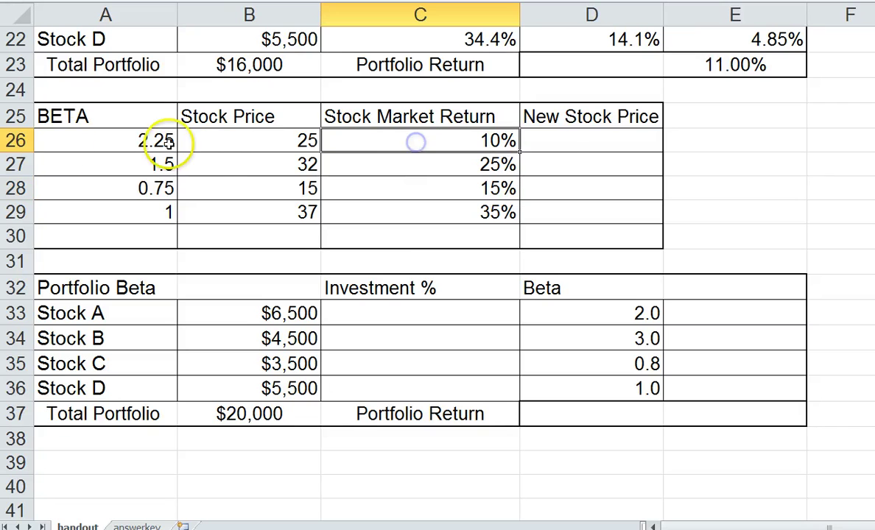
left_click(566, 140)
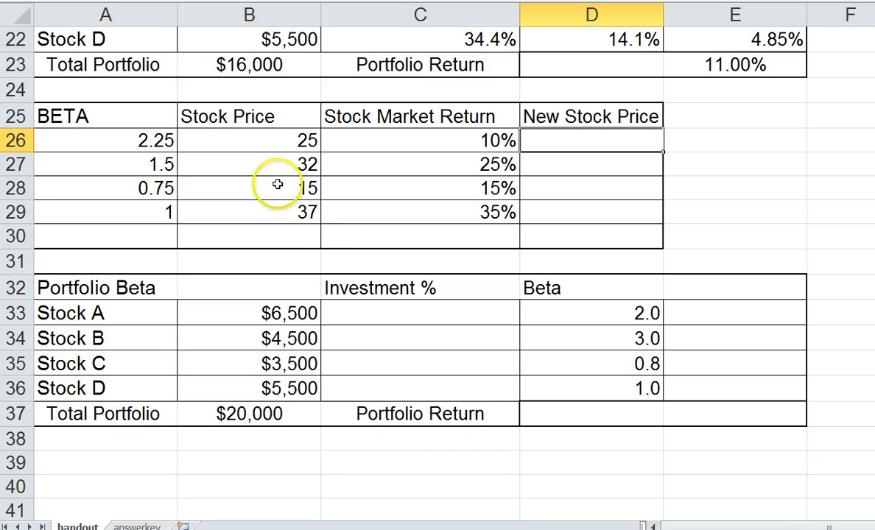
left_click(287, 142)
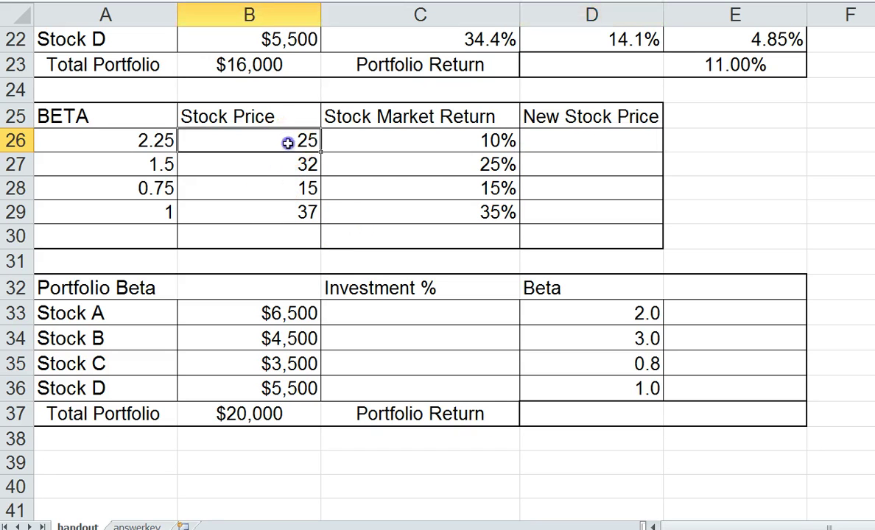
left_click(446, 143)
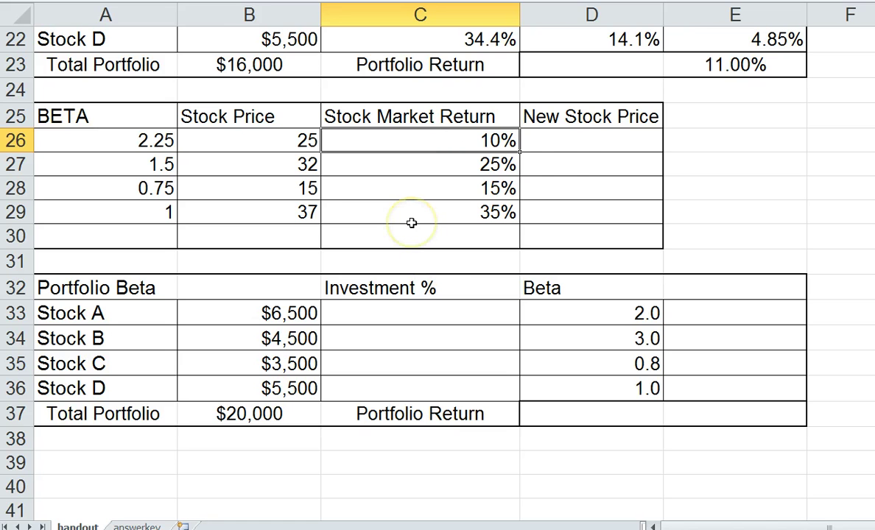
left_click(570, 147)
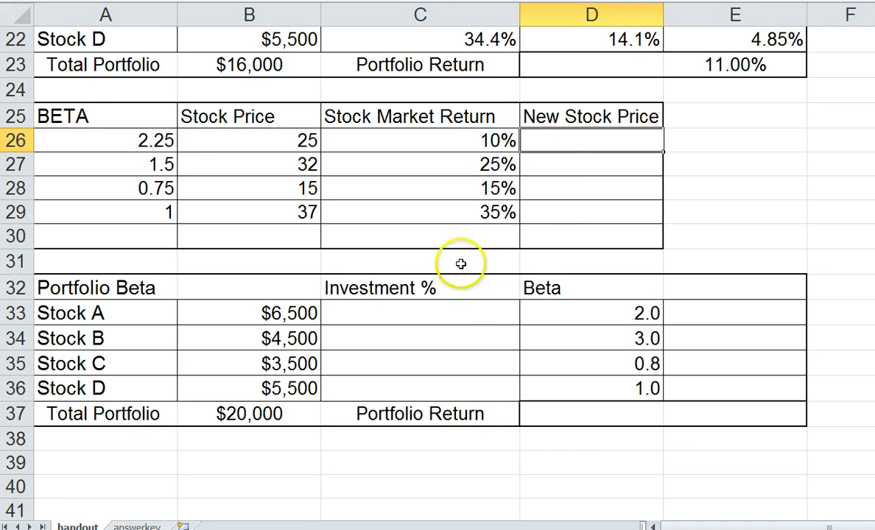
type("30.63")
left_click(598, 140)
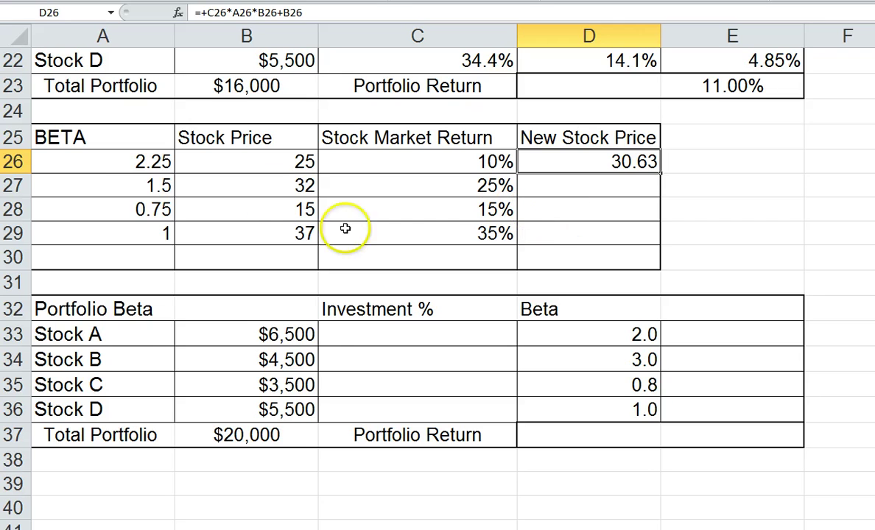
- Set the first stock's beta in A26 to 2 and review the new price formula in D26
left_click(127, 163)
type("2")
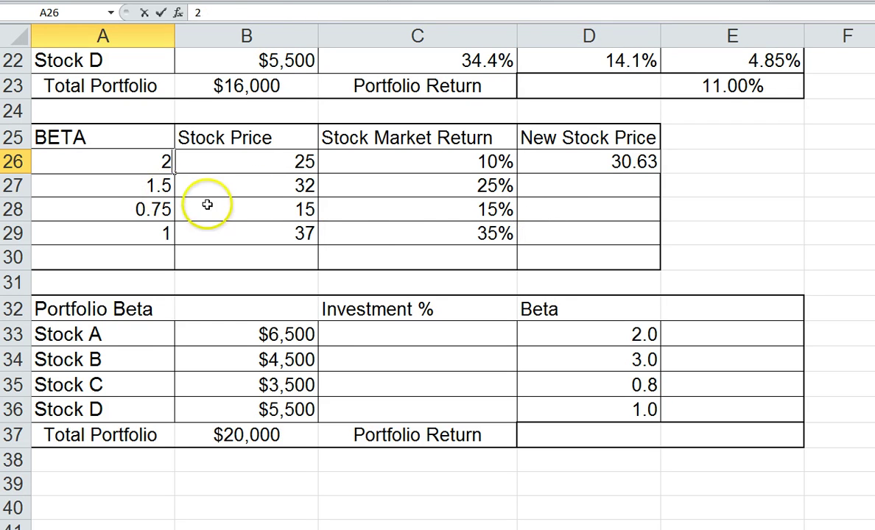
left_click(211, 204)
left_click(137, 162)
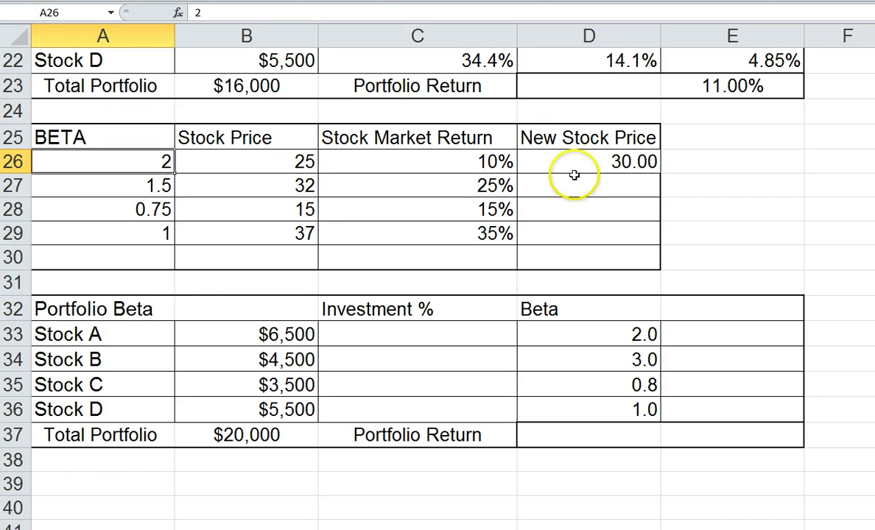
left_click(601, 162)
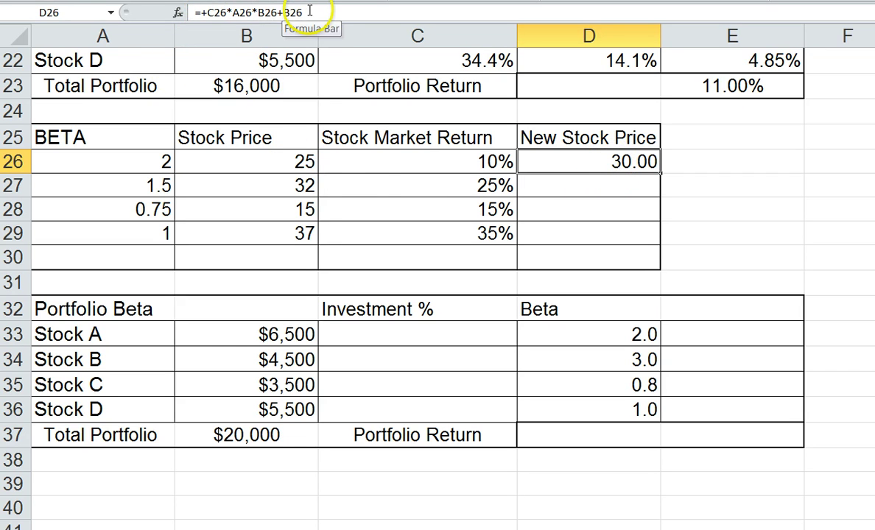
- Restore the first stock's beta in A26 to 2.25 and recheck the new price formula and its market return
left_click(99, 163)
type("2.")
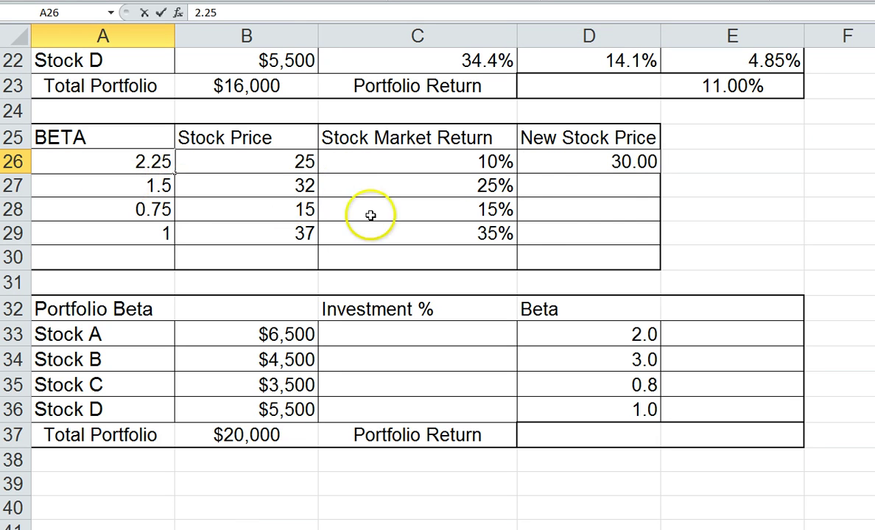
type("25")
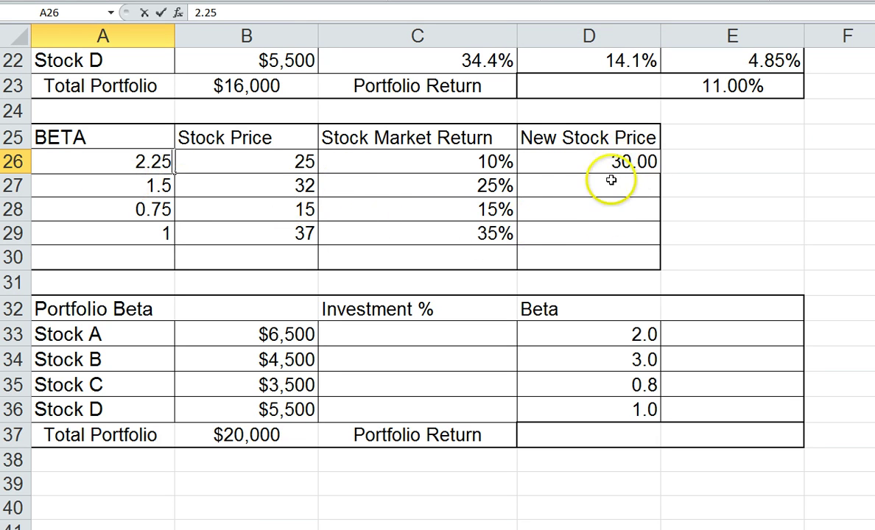
key("Return")
left_click(122, 160)
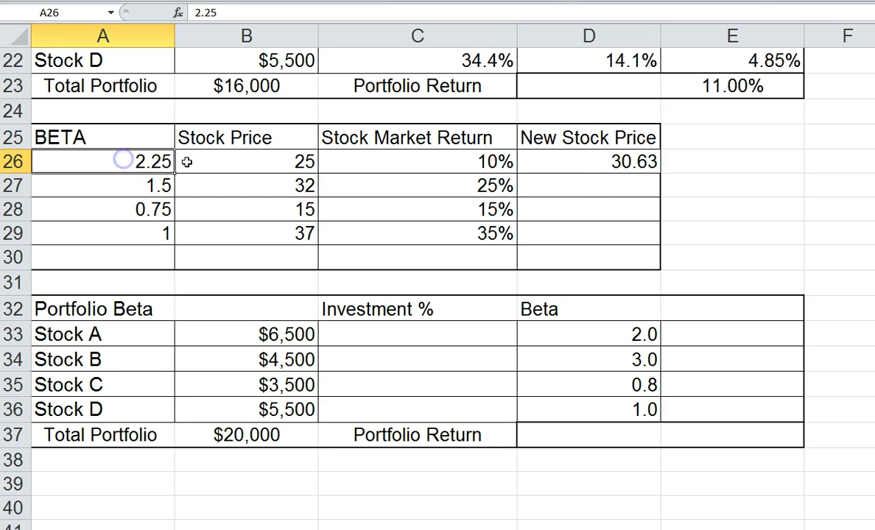
left_click(596, 163)
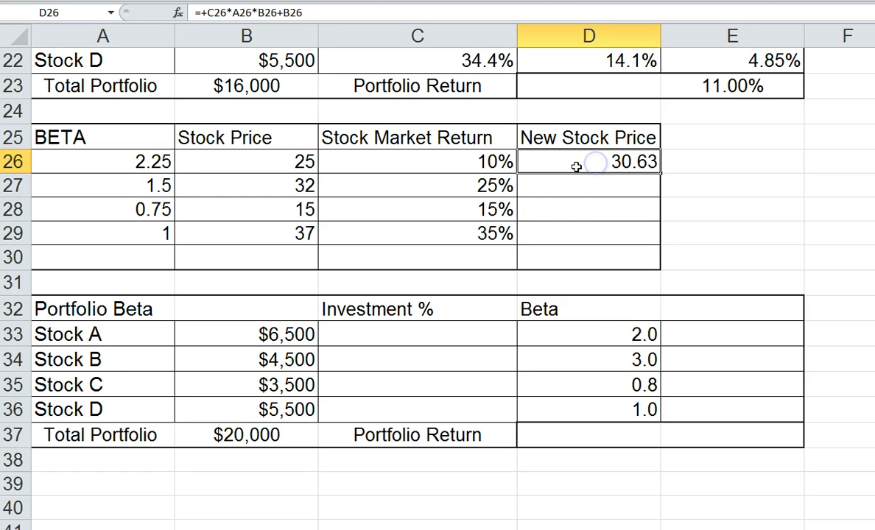
left_click(433, 165)
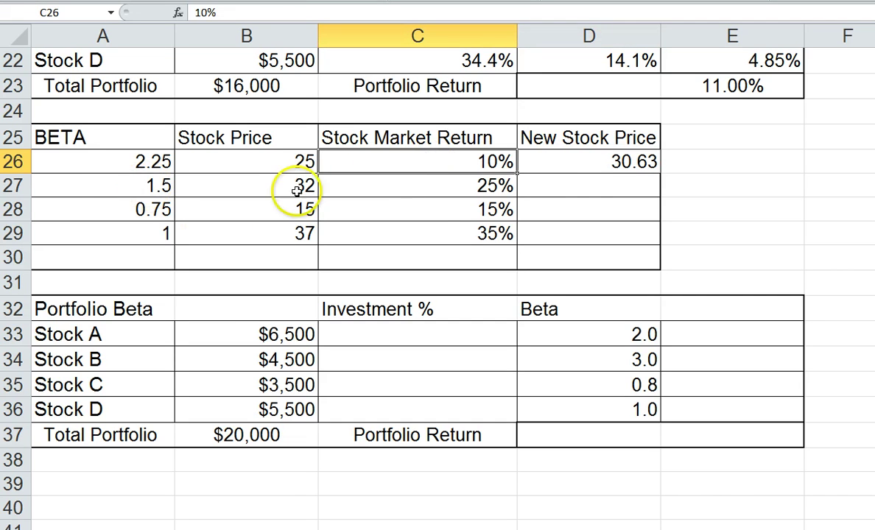
- Calculate the second stock's new price in D27 with the formula +C27*A27*B27+B27
left_click(597, 187)
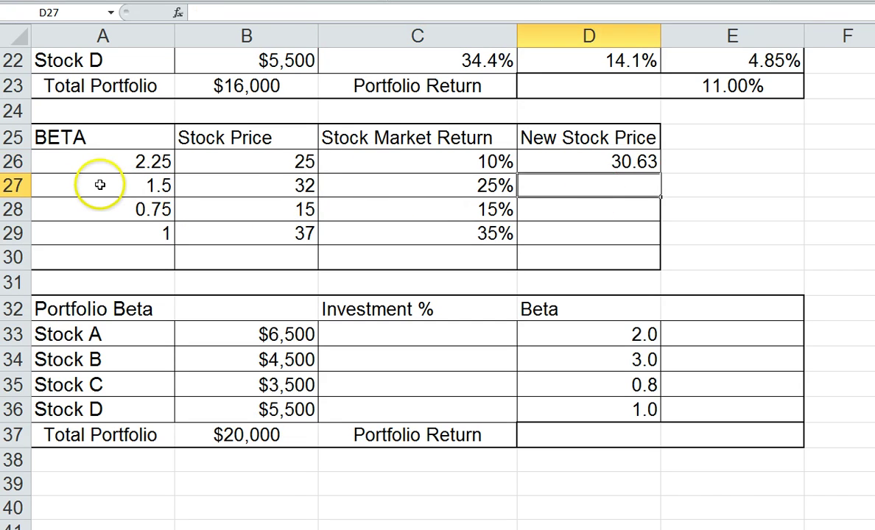
type("+")
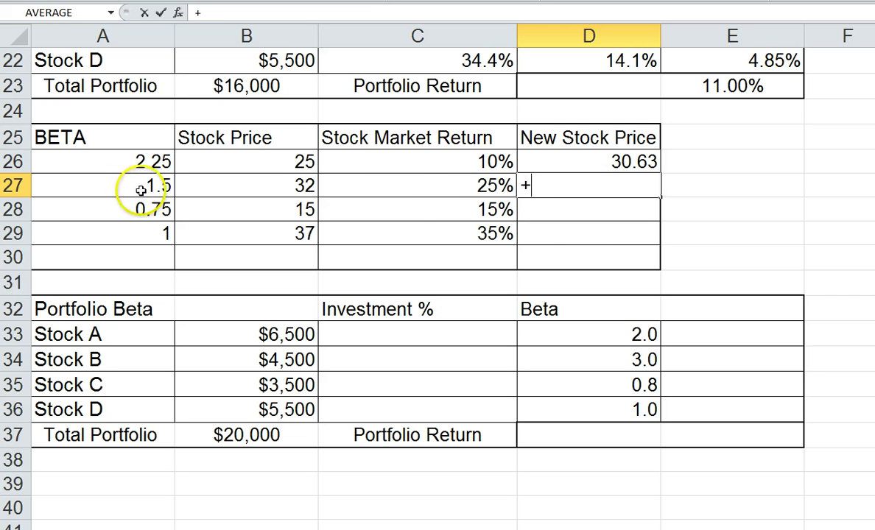
left_click(412, 186)
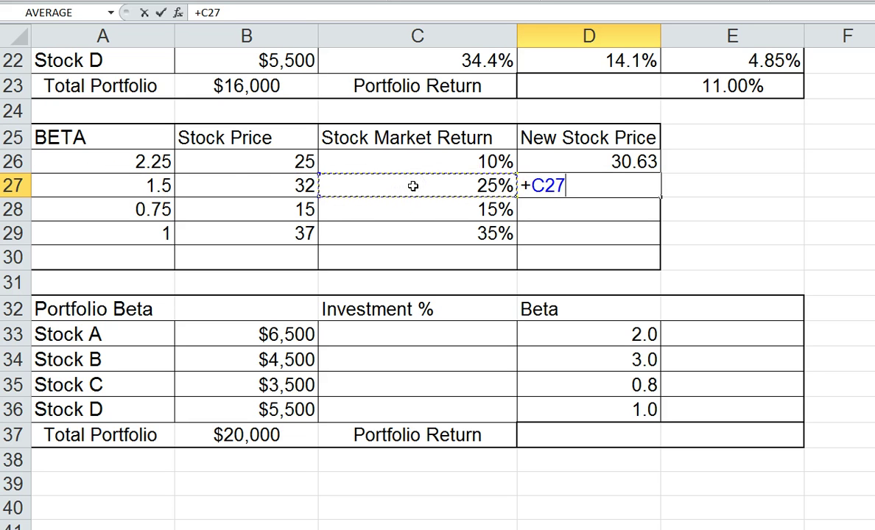
type("*")
left_click(114, 187)
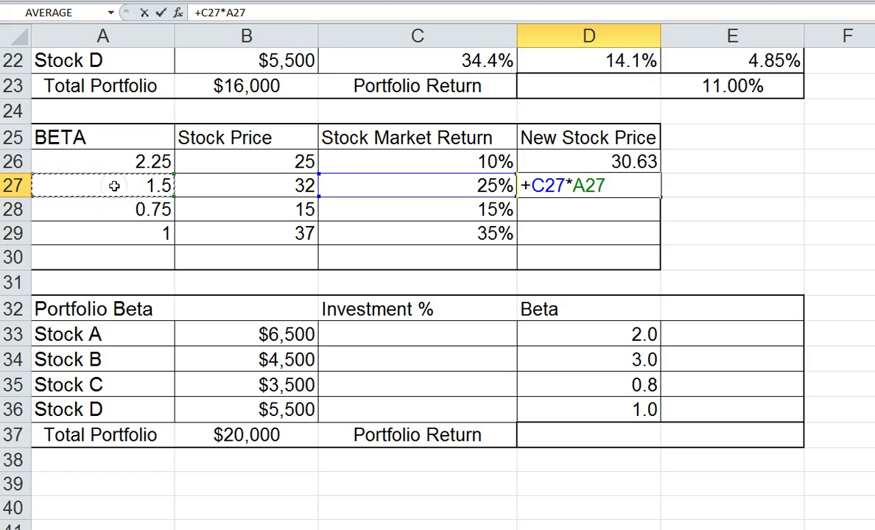
left_click(50, 188)
left_click(102, 184)
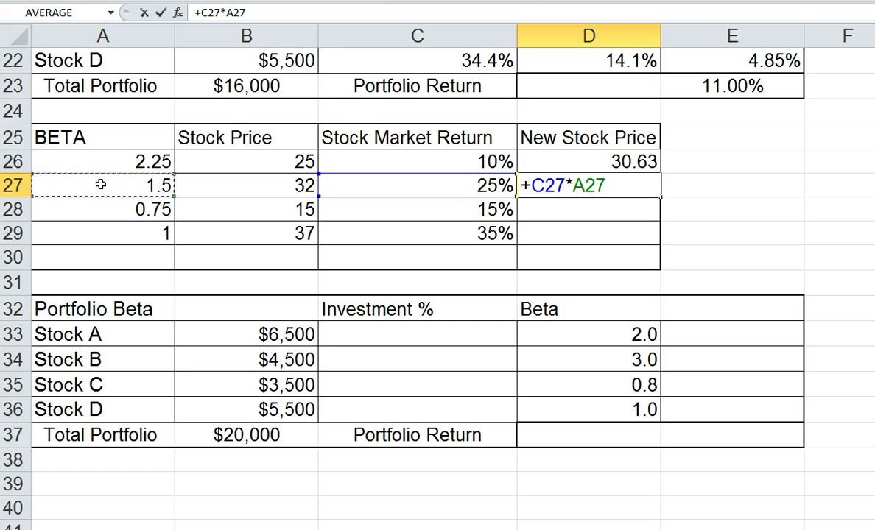
type("*")
left_click(232, 190)
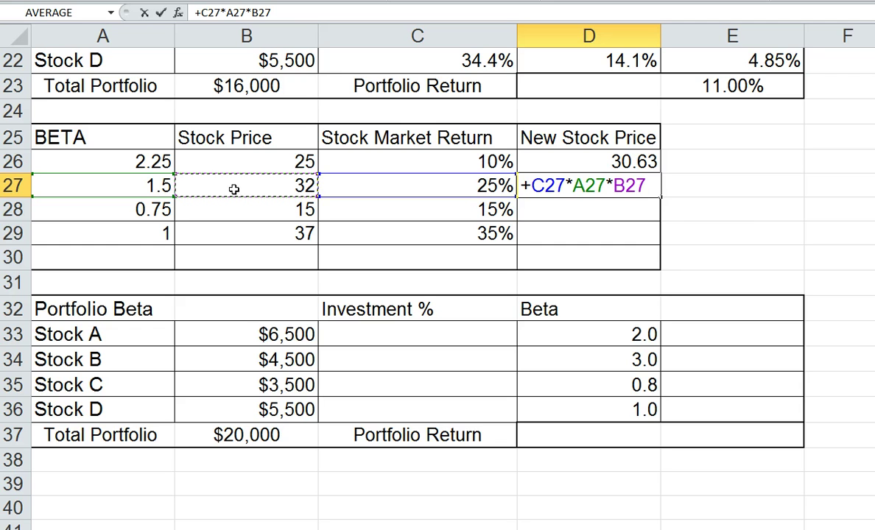
left_click(246, 186)
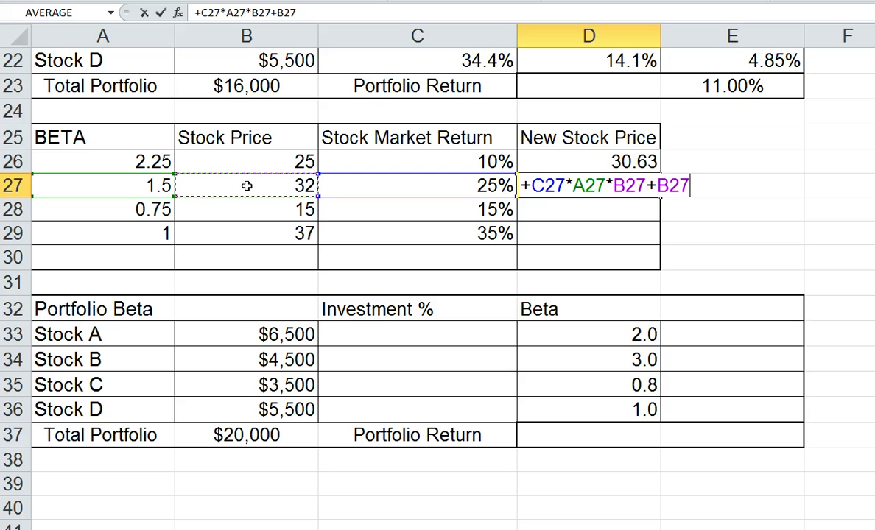
key("Return")
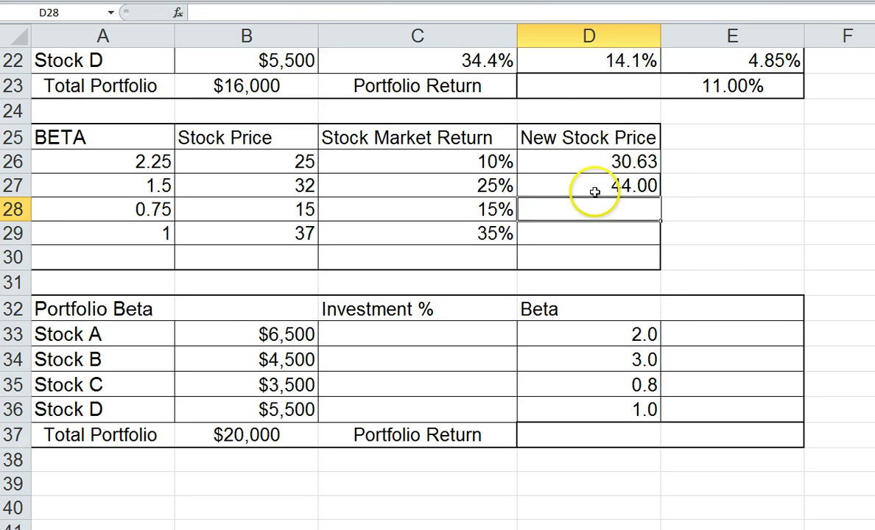
- Insert a column before the New Stock Price column and enter the heading "$ return" in D25
left_click(561, 33)
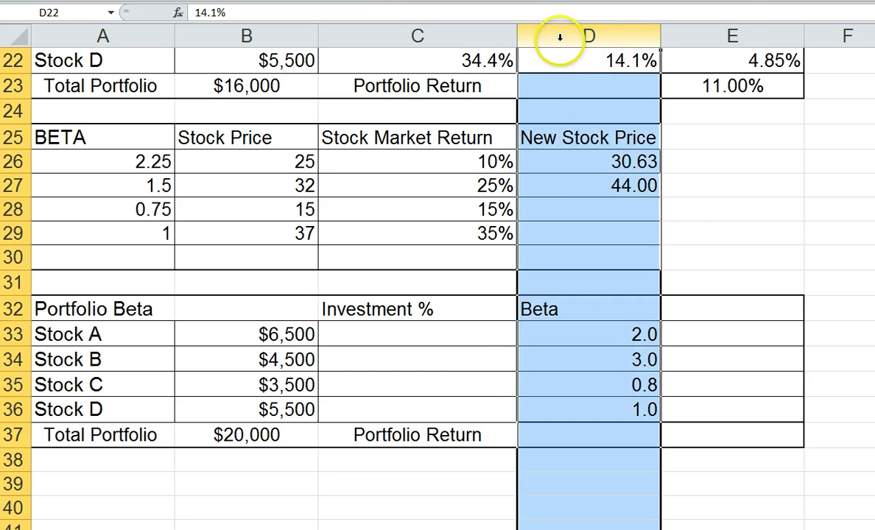
right_click(564, 33)
left_click(598, 150)
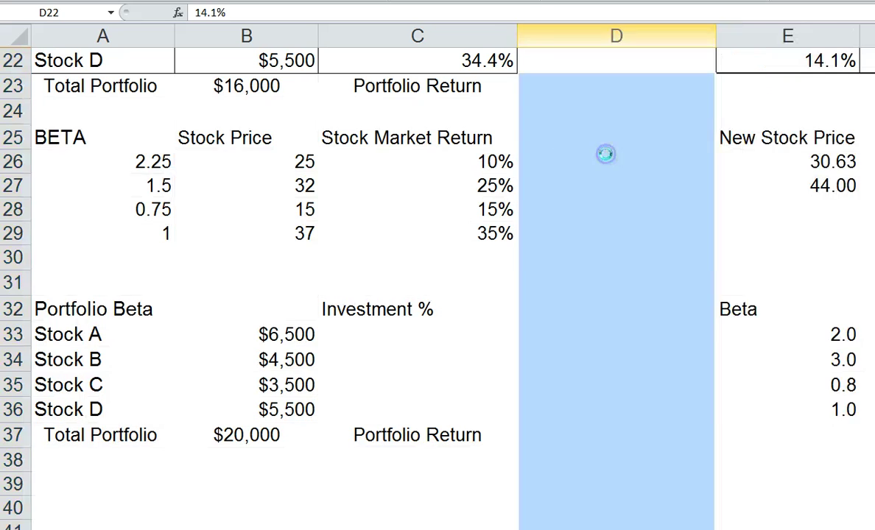
left_click(559, 140)
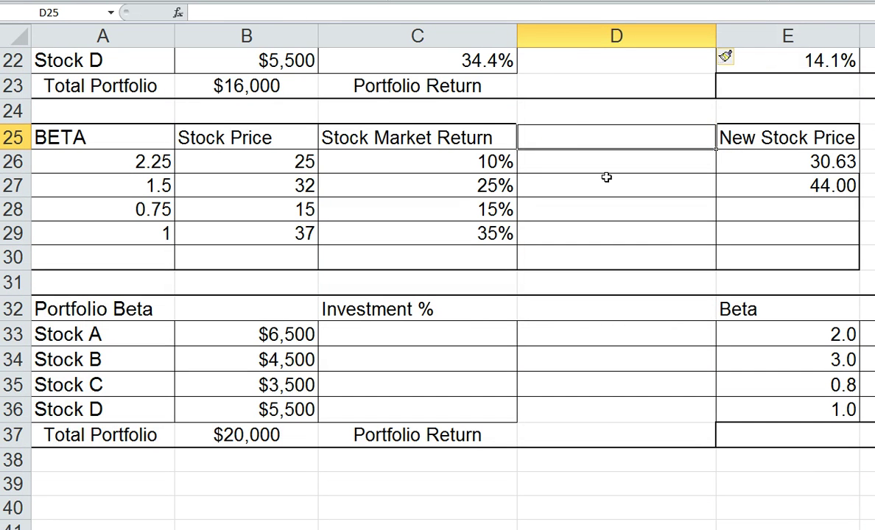
type("BE")
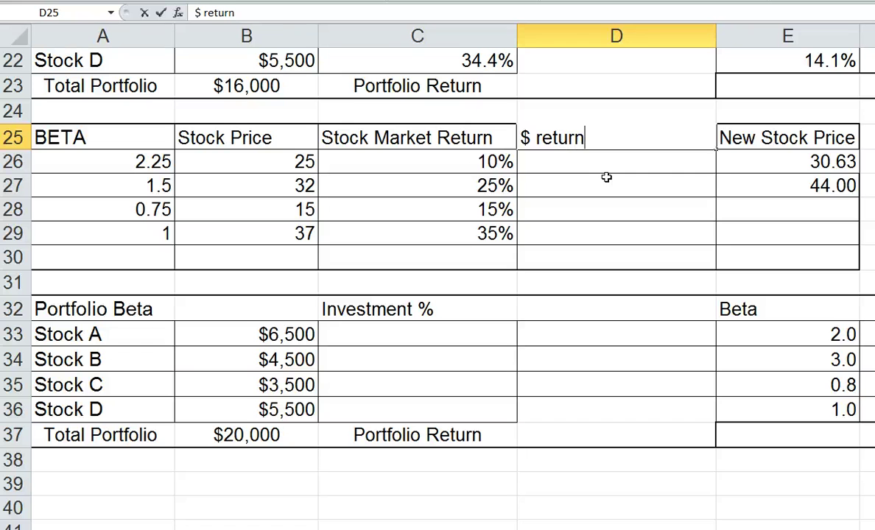
- Calculate the first stock's dollar return in D26 with the formula +C26*A26*B26 and format it as a two-decimal number
left_click(598, 163)
type("+")
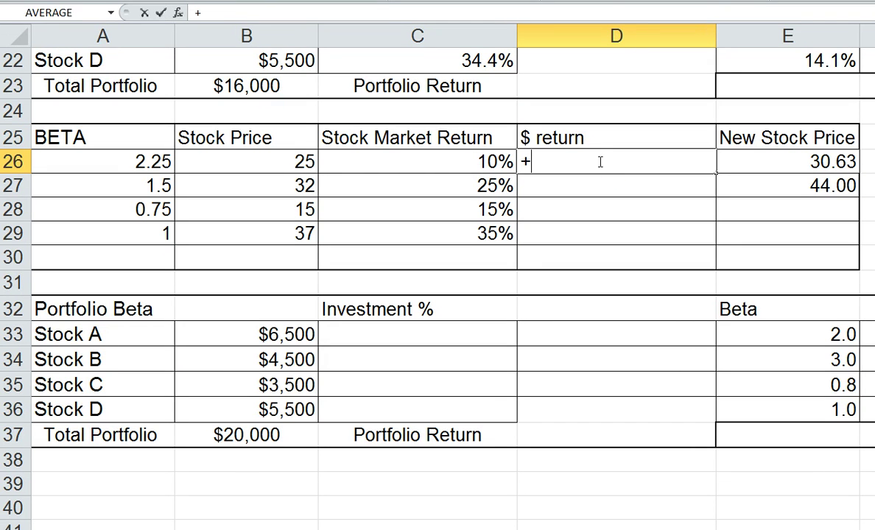
left_click(476, 164)
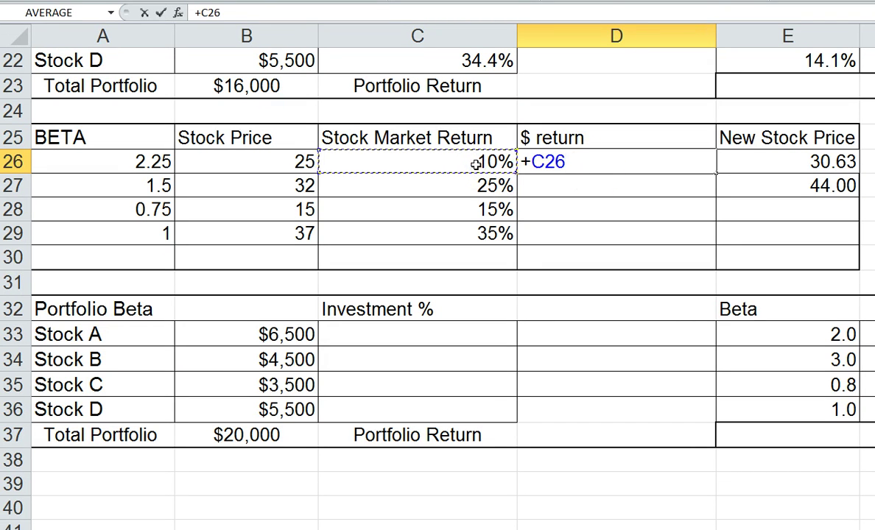
type("*")
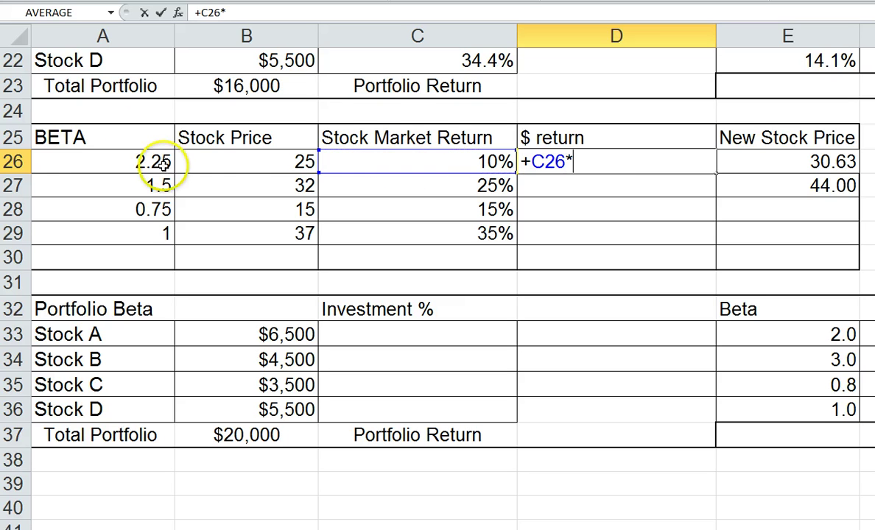
left_click(98, 160)
type("*")
left_click(243, 162)
key("Return")
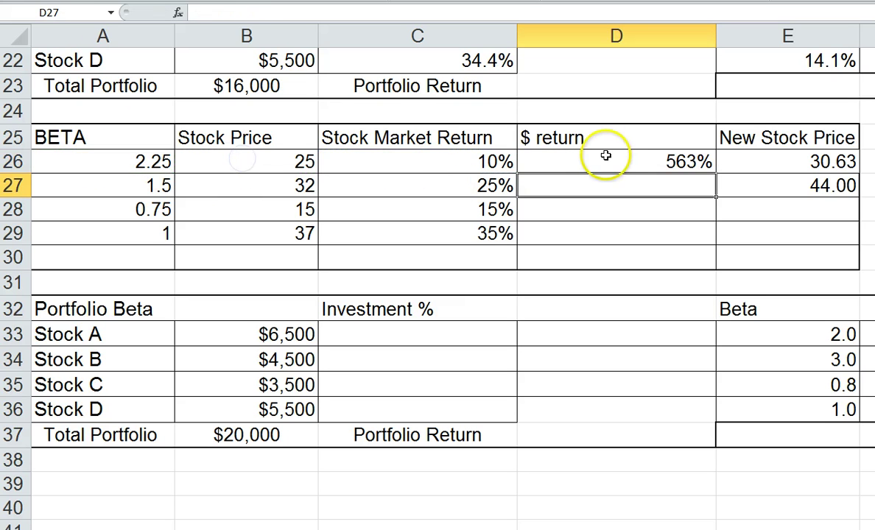
left_click(623, 166)
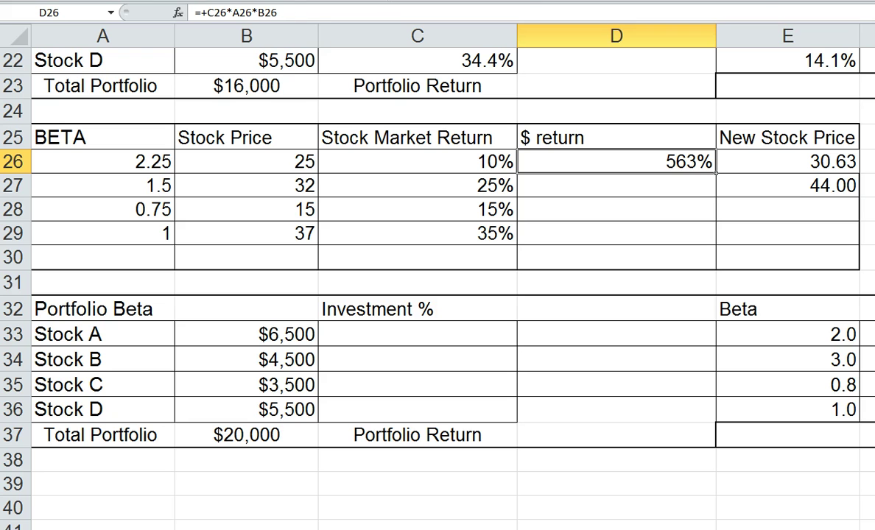
key("ctrl+shift+1")
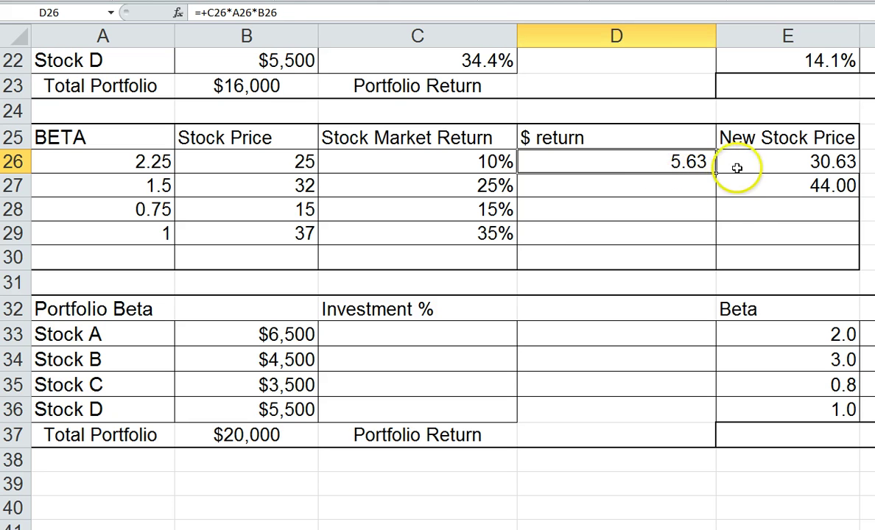
- Replace the first stock's new price formula in E26 with +B26+D26
left_click(758, 160)
key("ctrl+c")
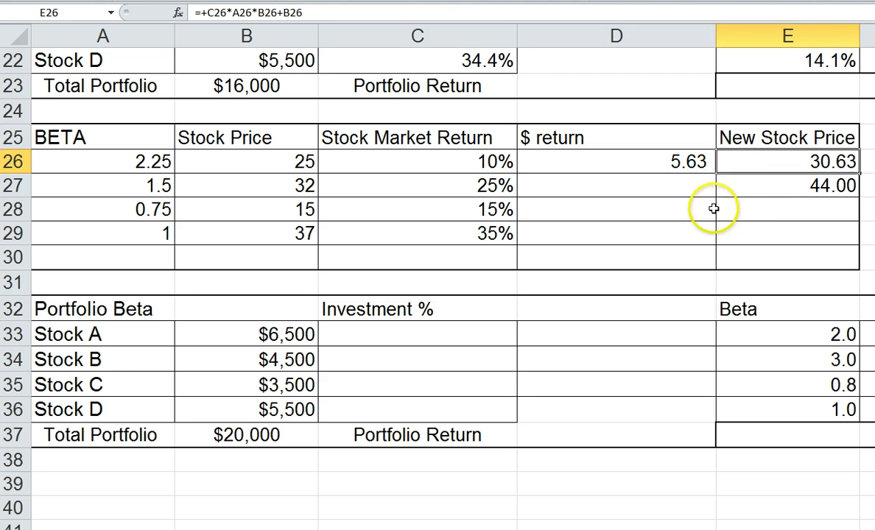
type("+")
left_click(229, 165)
type("+")
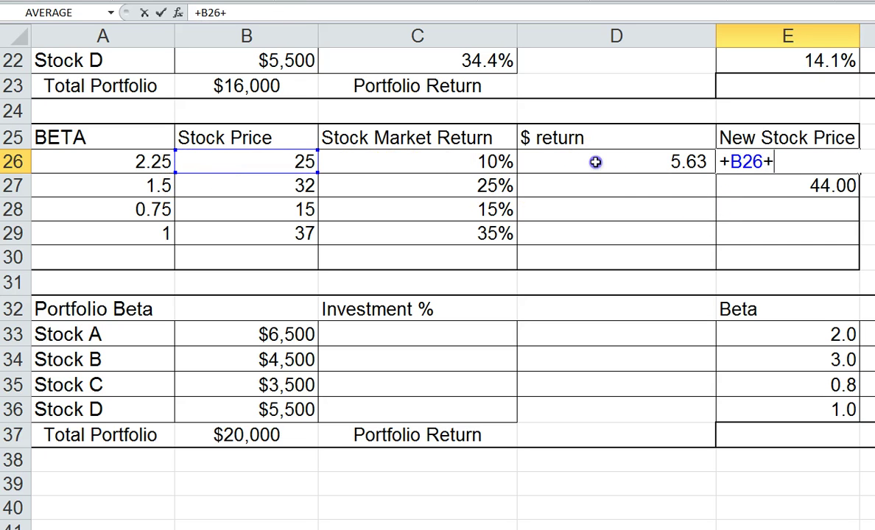
left_click(595, 162)
key("Return")
left_click(792, 157)
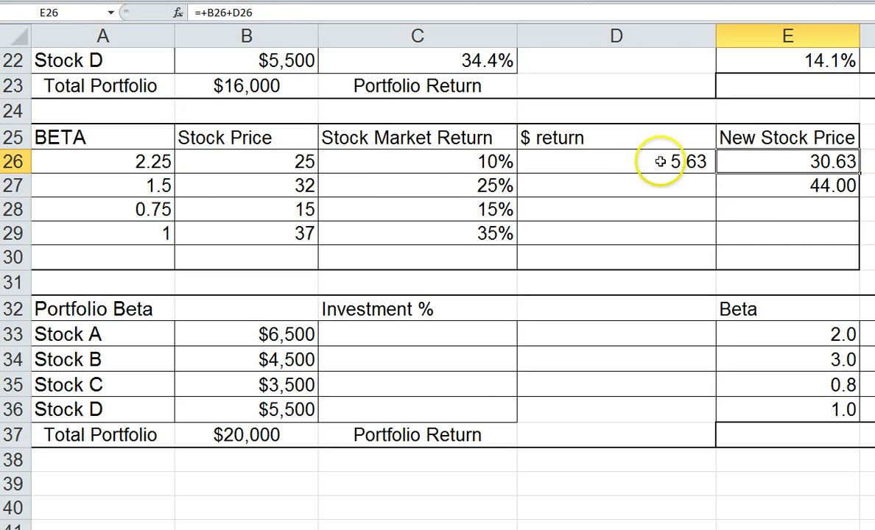
- Fill the dollar return formula from D26 down to D29 for the remaining stocks
left_click(704, 164)
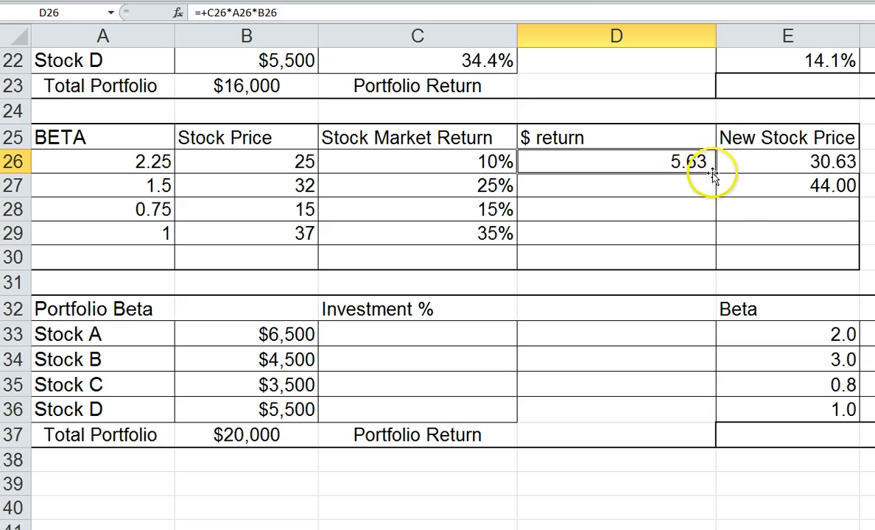
left_click_drag(713, 193, 605, 232)
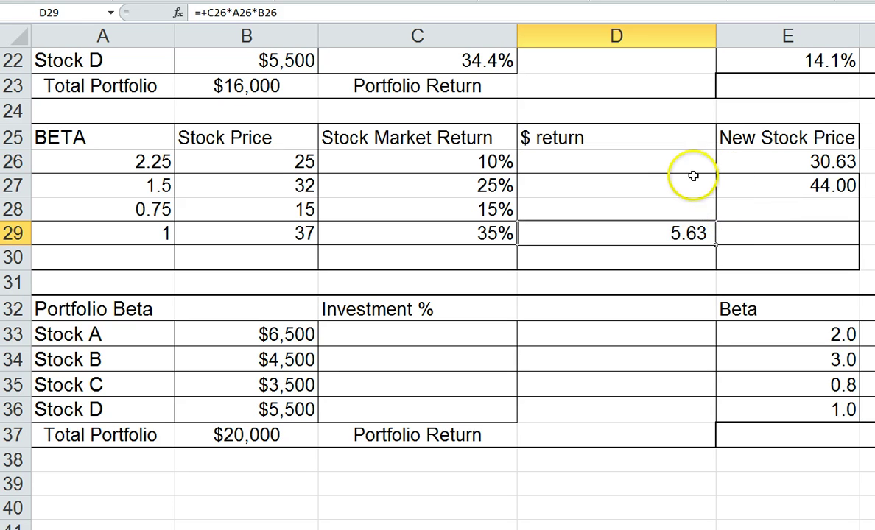
key("ctrl+z")
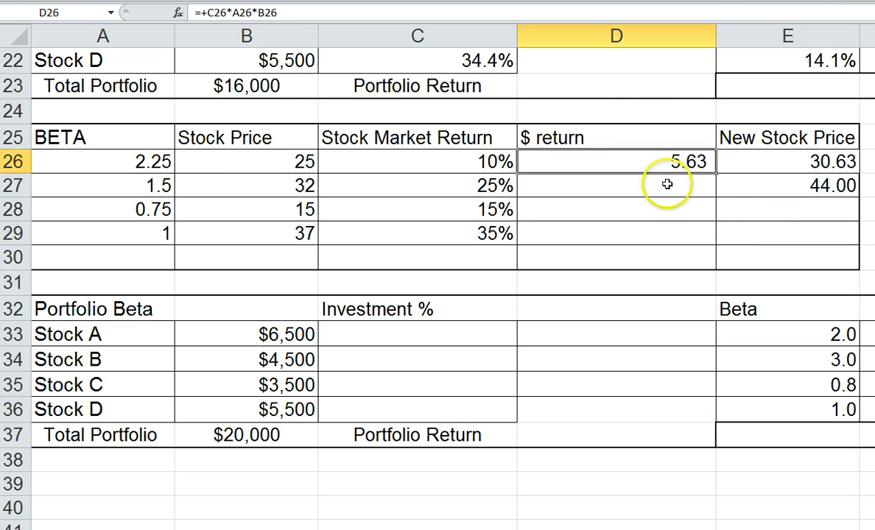
left_click_drag(715, 174, 611, 242)
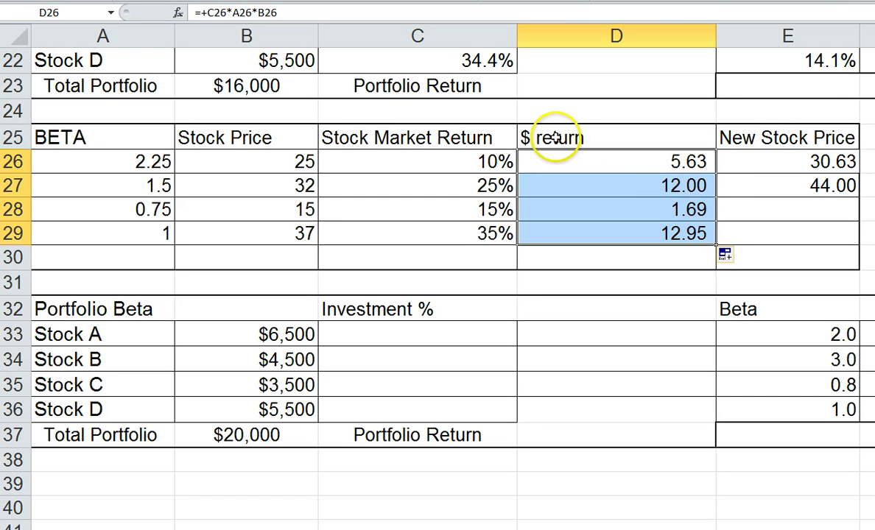
- Check the dollar return heading, stock price and second new price formula, and delete the "$ return" column
left_click(554, 137)
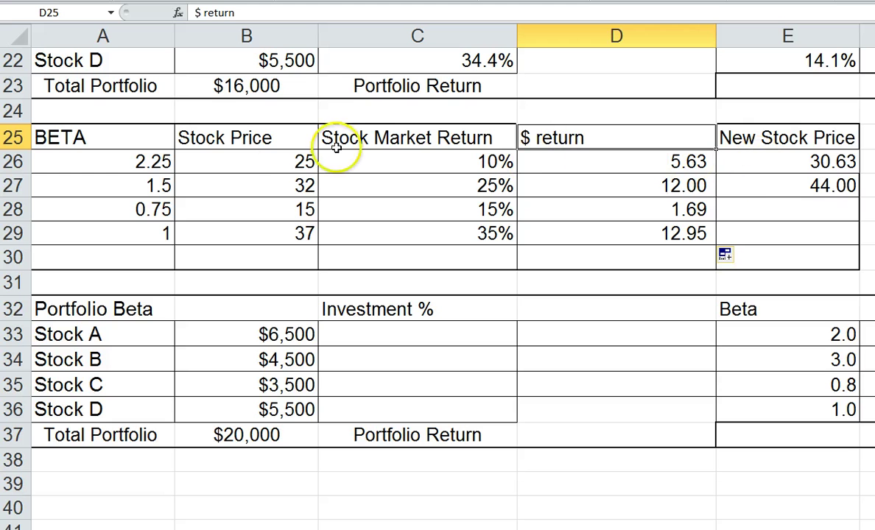
left_click(263, 160)
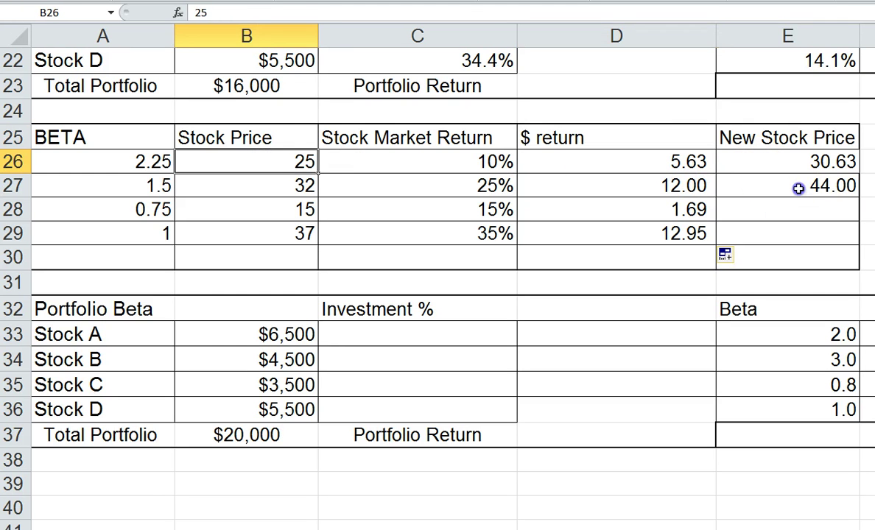
left_click(799, 185)
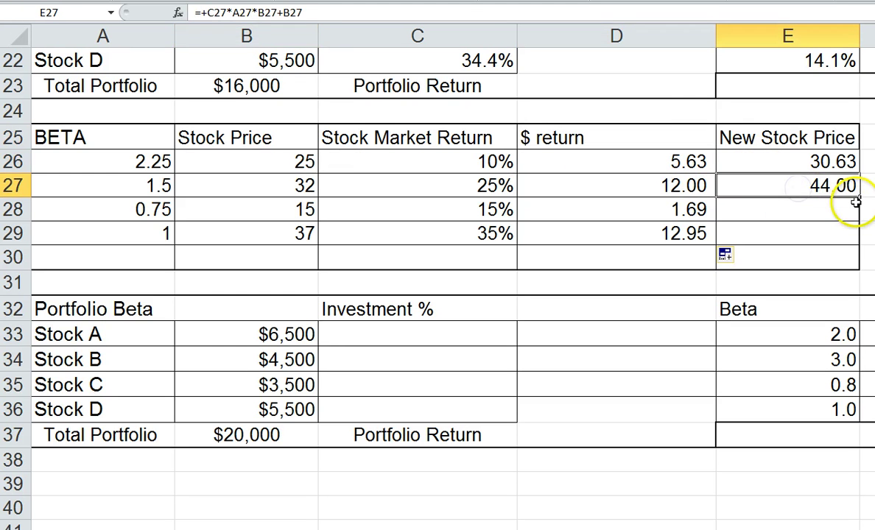
left_click(641, 42)
right_click(629, 36)
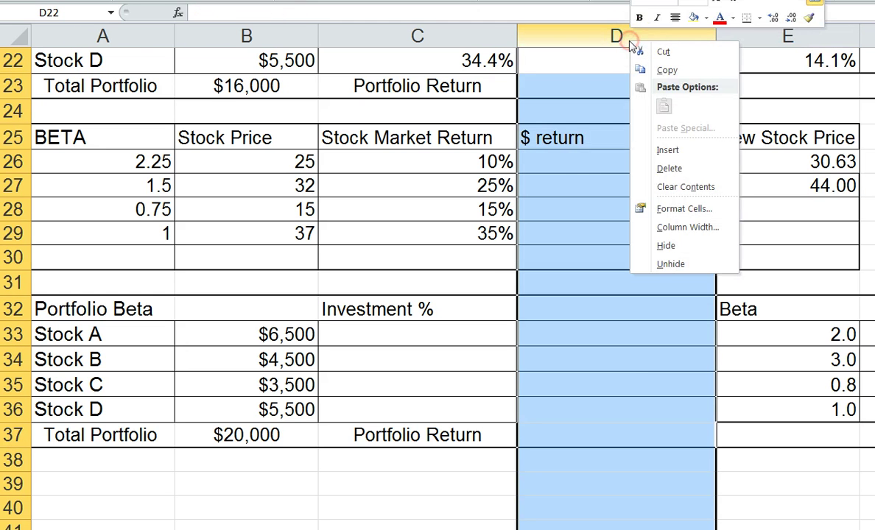
left_click(670, 169)
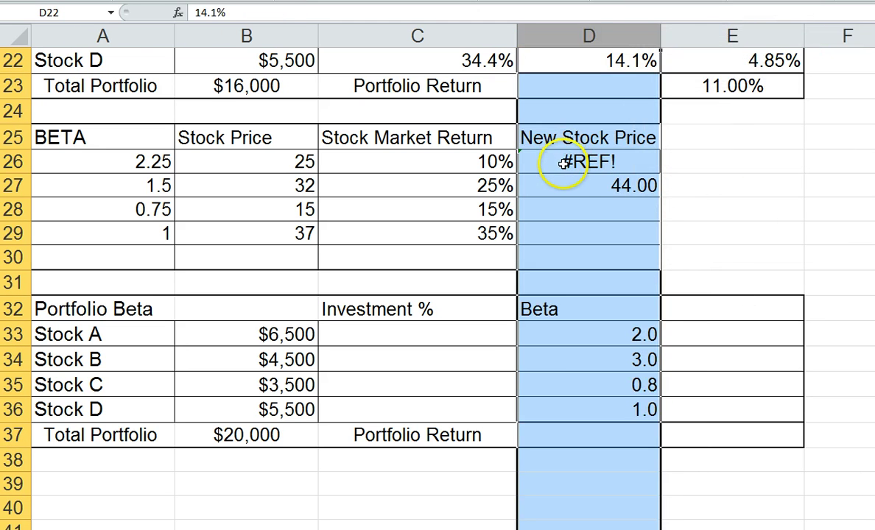
- Restore the first stock's new price formula in D26 as +C26*A26*B26+B26
left_click(579, 189)
key("Up")
key("ctrl+v")
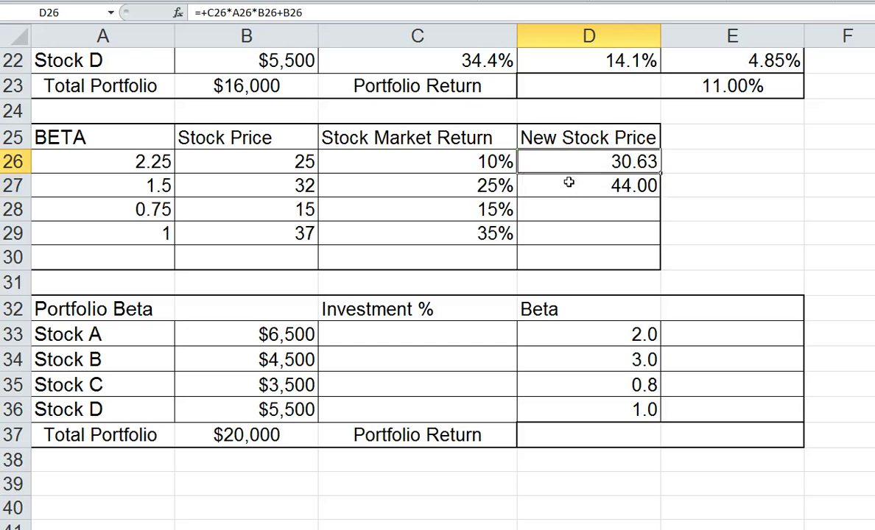
left_click(581, 164)
- Fill the New Stock Price formula from D27 down to D29
left_click(613, 191)
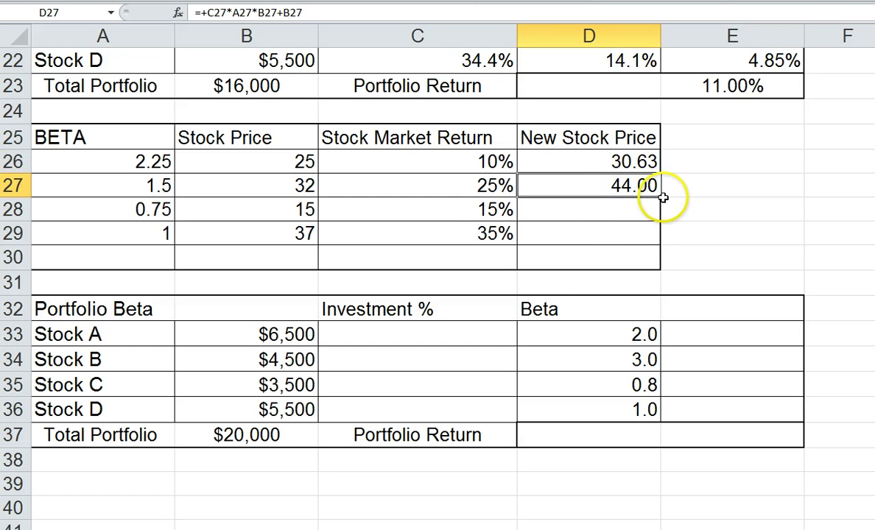
left_click_drag(662, 198, 662, 247)
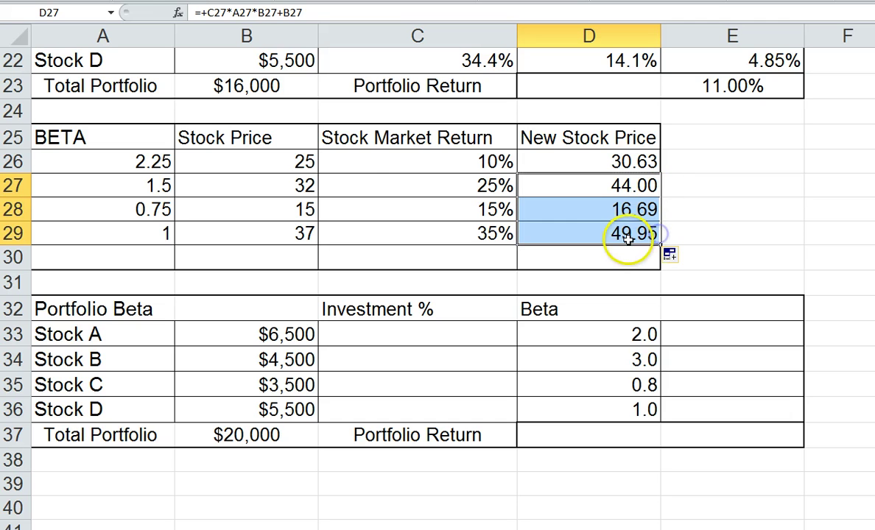
left_click(584, 181)
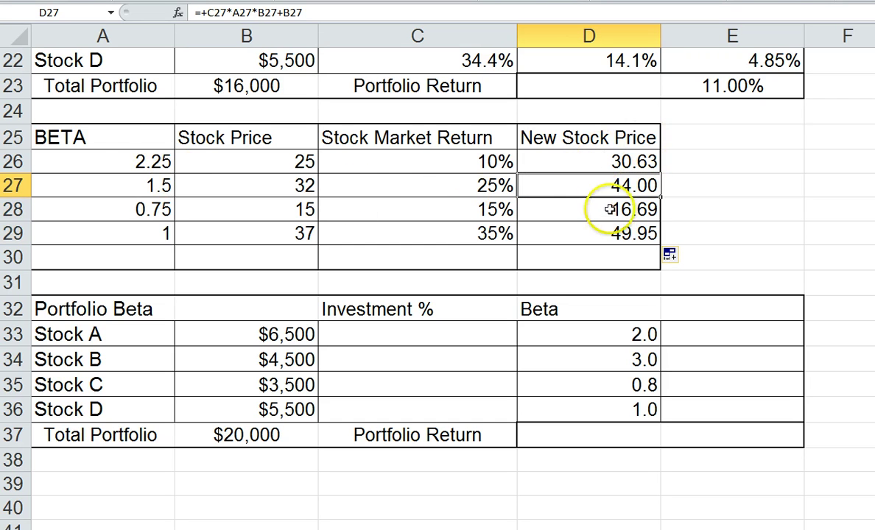
- Examine how the betas and the last stock's market return relate to its new price formula in D29
left_click(92, 163)
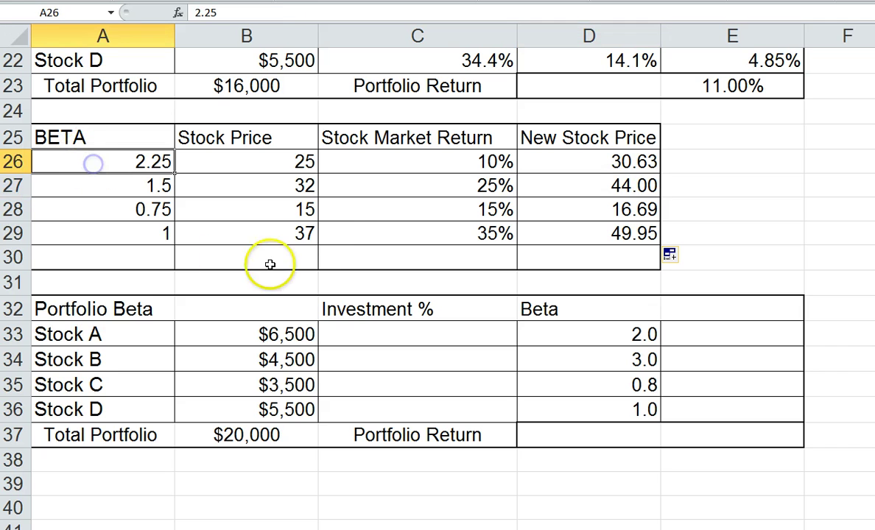
left_click(157, 234)
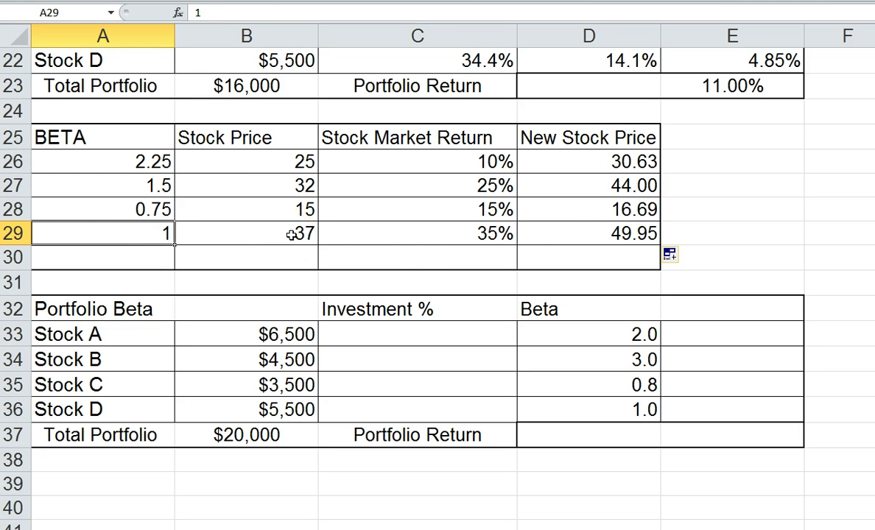
left_click(596, 235)
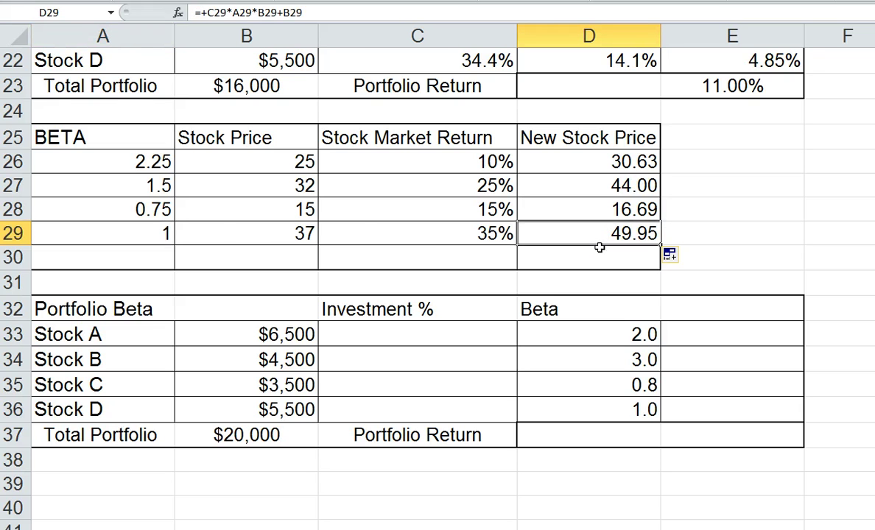
left_click(136, 230)
left_click(461, 240)
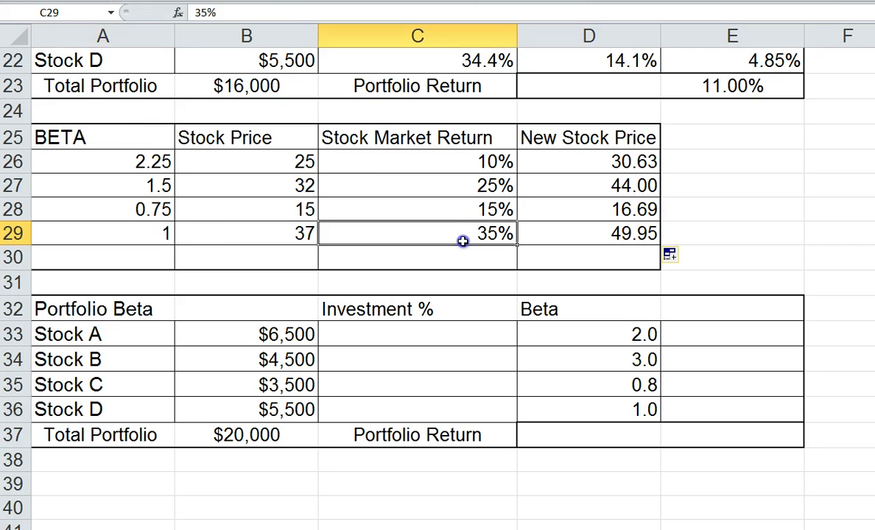
left_click(609, 234)
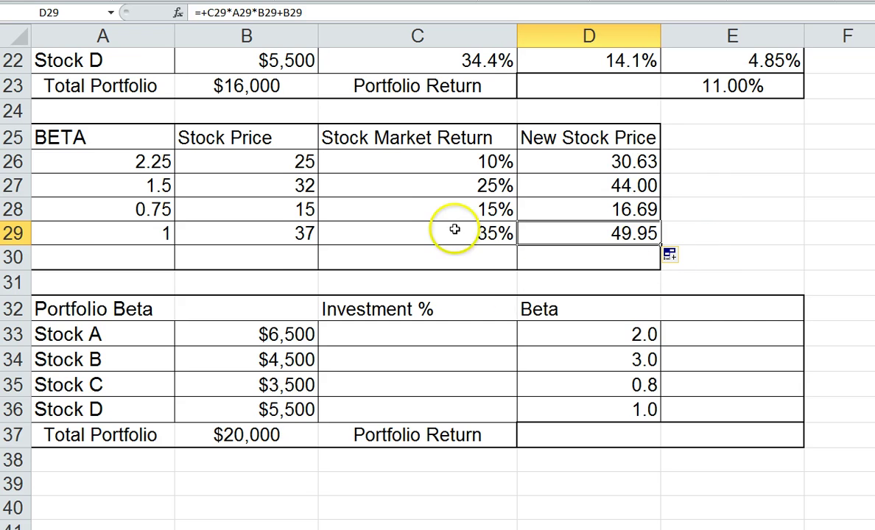
- Calculate Stock A's investment percentage in C33 of the Portfolio Beta table with the formula +B33/B37
scroll(444, 224, "down", 2)
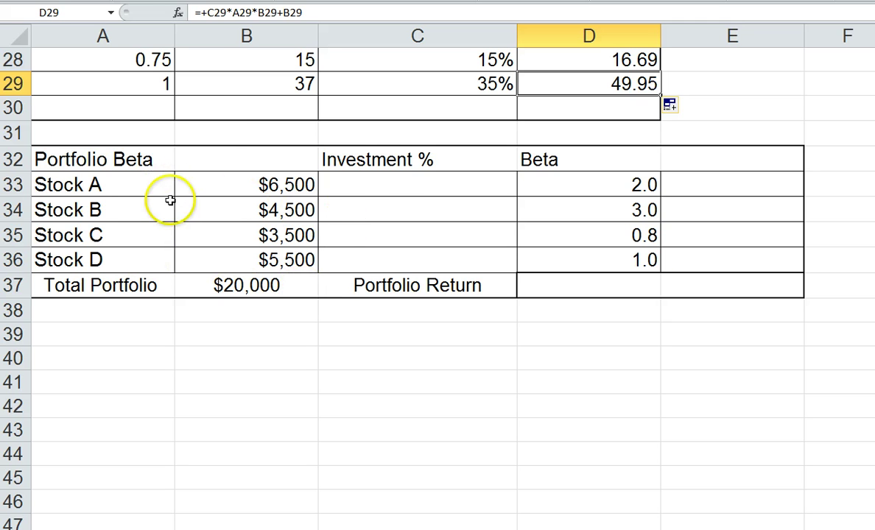
left_click(393, 186)
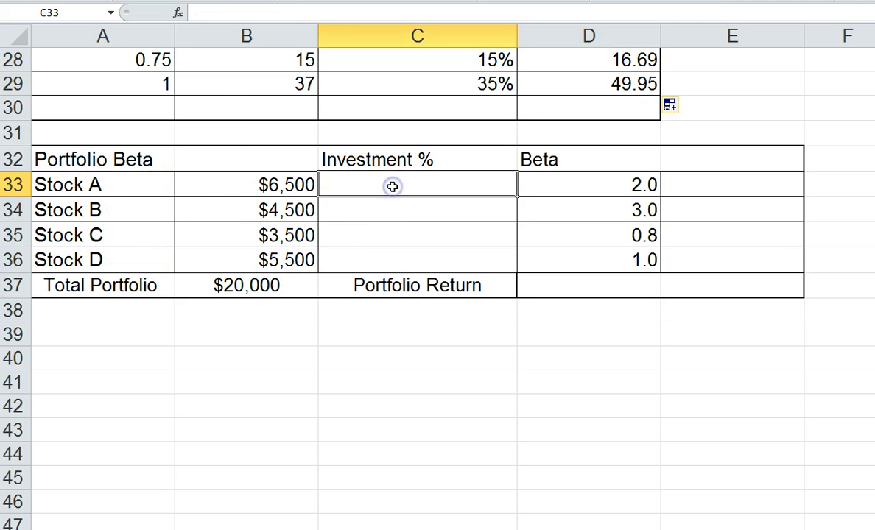
type("+")
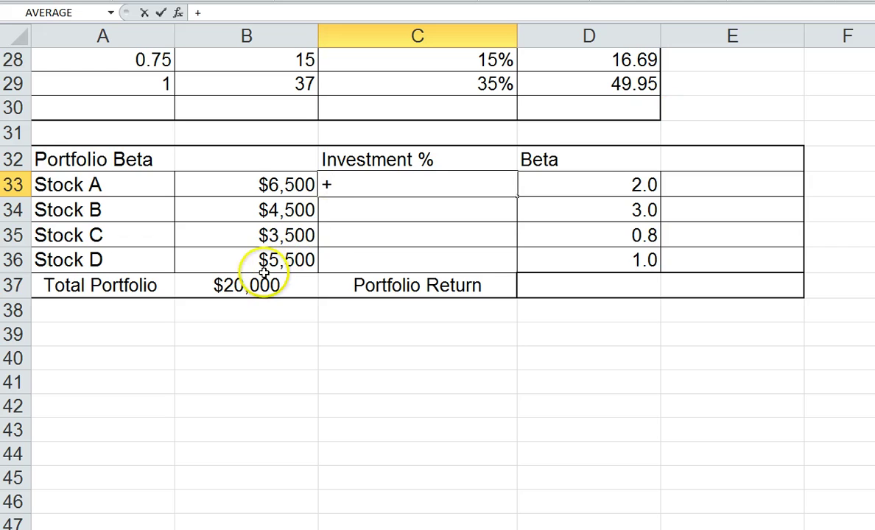
left_click(287, 185)
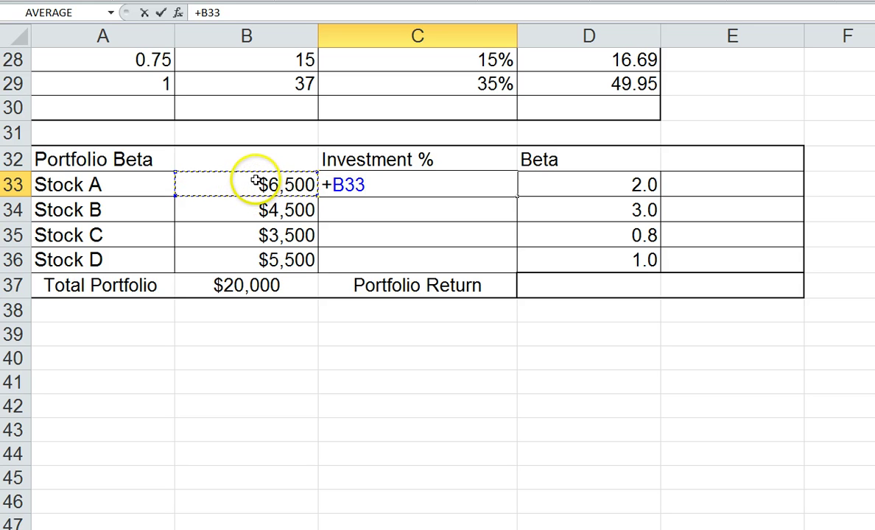
type("/")
left_click(242, 285)
key("Return")
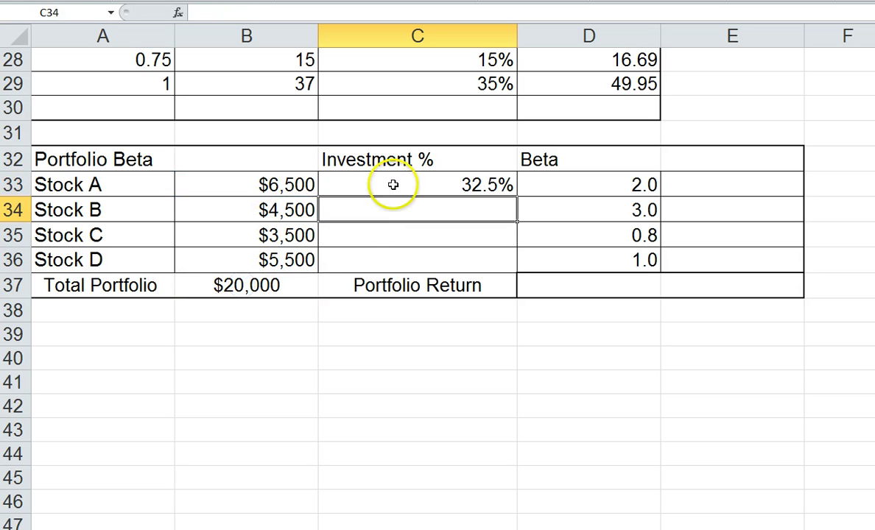
- Fill the Investment % formula from C33 down to C36 for Stocks B to D and reselect C33
left_click(394, 186)
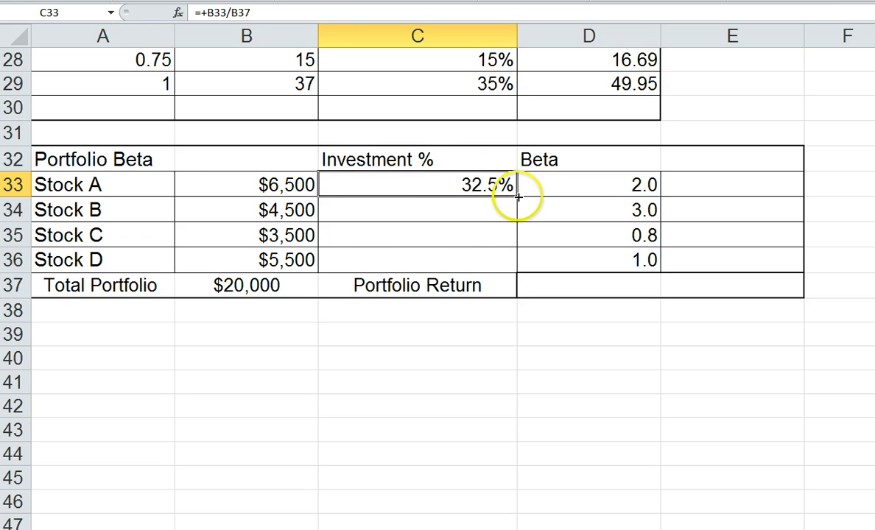
left_click_drag(515, 236, 513, 269)
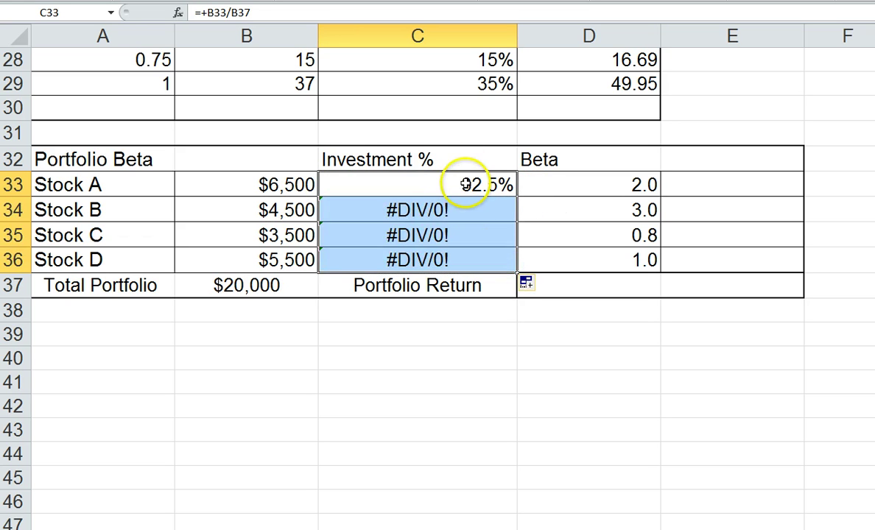
left_click(471, 184)
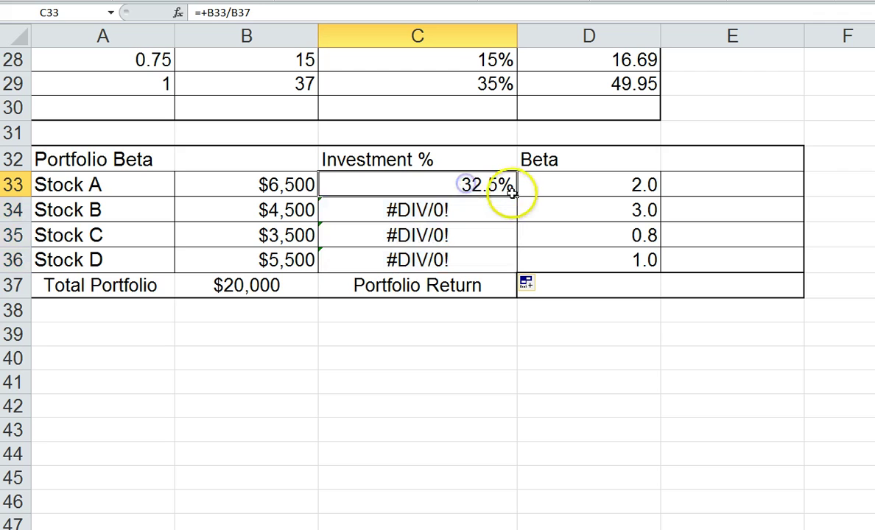
- Make the total portfolio reference absolute in Stock A's Investment % formula in C33, so it reads =+B33/$B$37
left_click(229, 12)
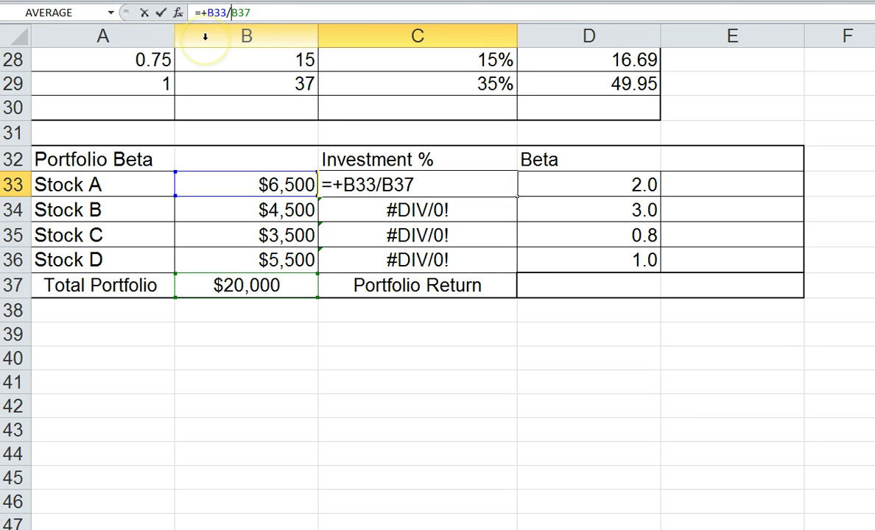
key("F4")
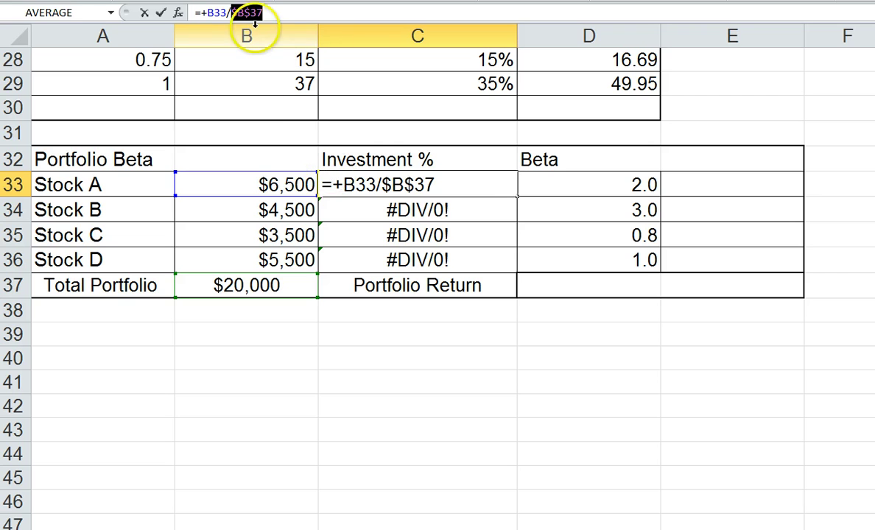
key("Return")
left_click(442, 183)
left_click(284, 286)
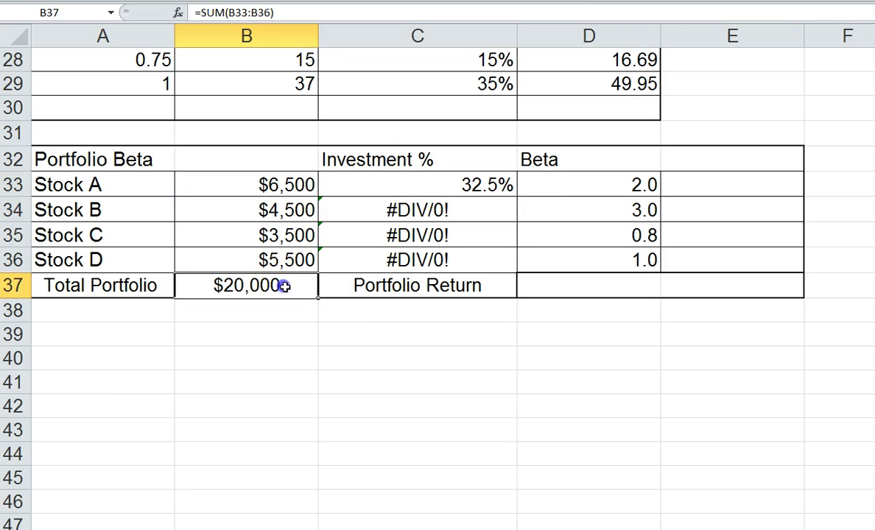
- Fill the corrected Investment % formula from C33 down to C36 for Stocks B to D
left_click(508, 192)
left_click_drag(518, 198, 518, 258)
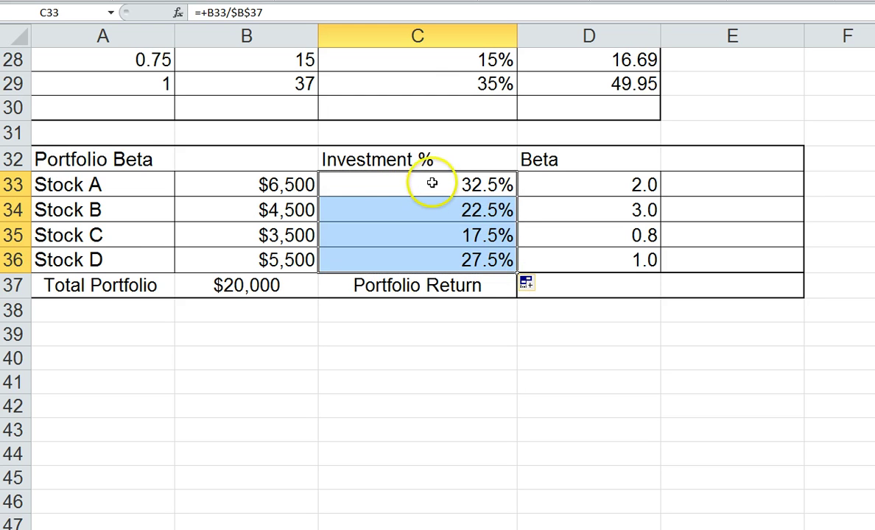
left_click_drag(434, 183, 442, 252)
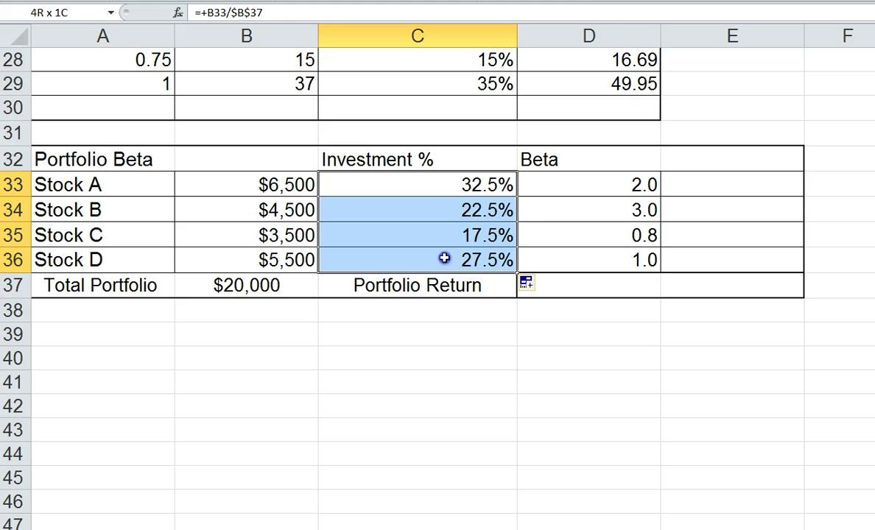
left_click_drag(436, 189, 448, 257)
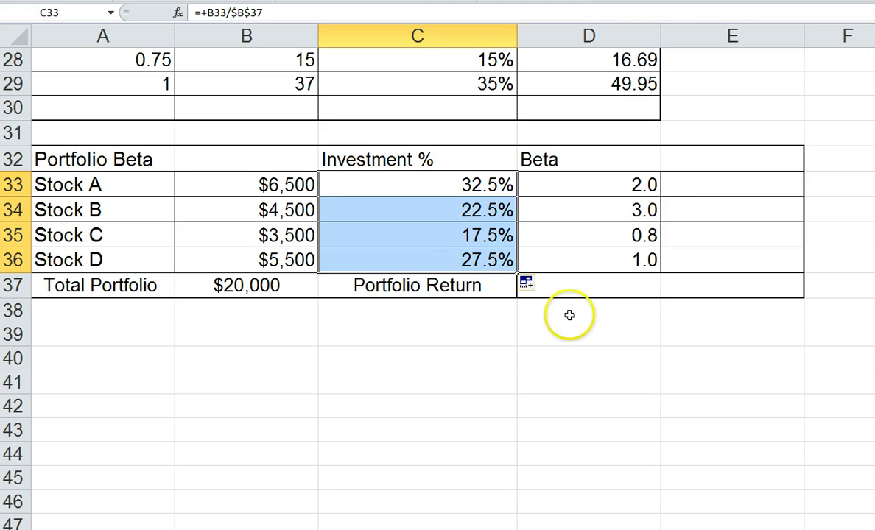
- Calculate Stock A's weighted beta in E33 with the formula +C33*D33 and fill it down to E36
left_click(700, 183)
type("+")
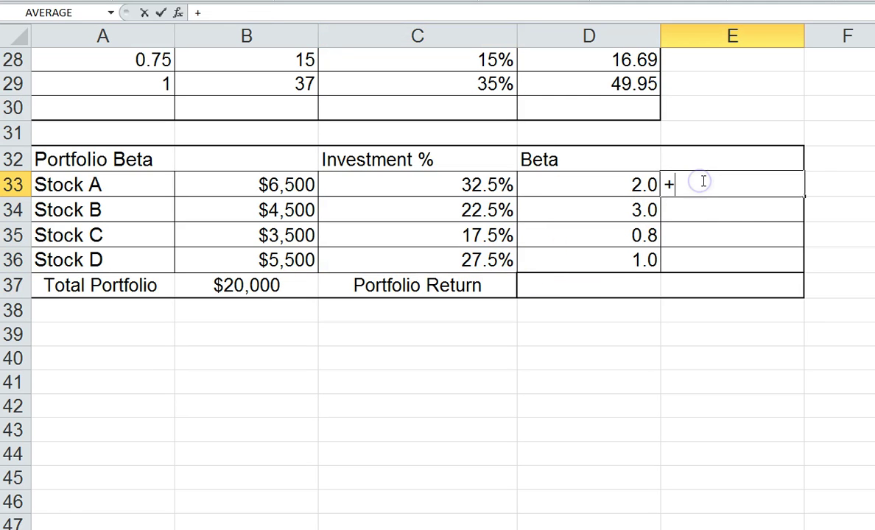
left_click(476, 185)
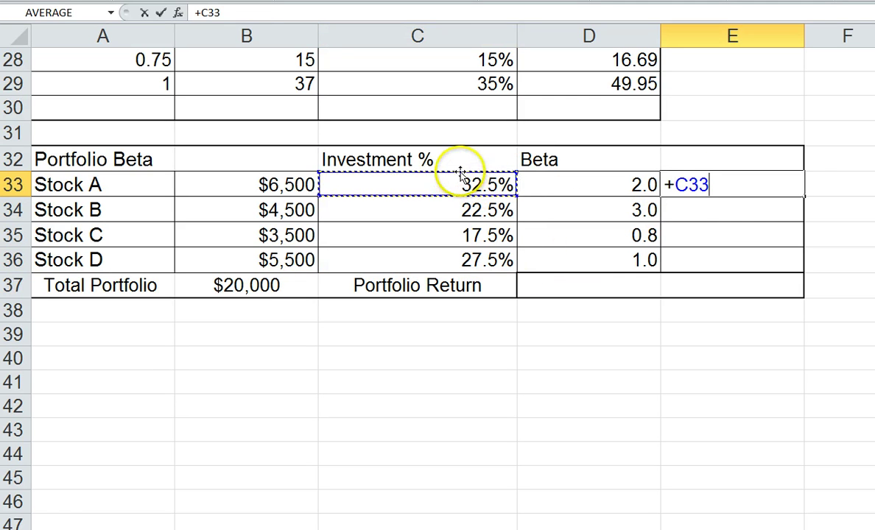
type("*")
left_click(585, 185)
key("Return")
left_click(711, 186)
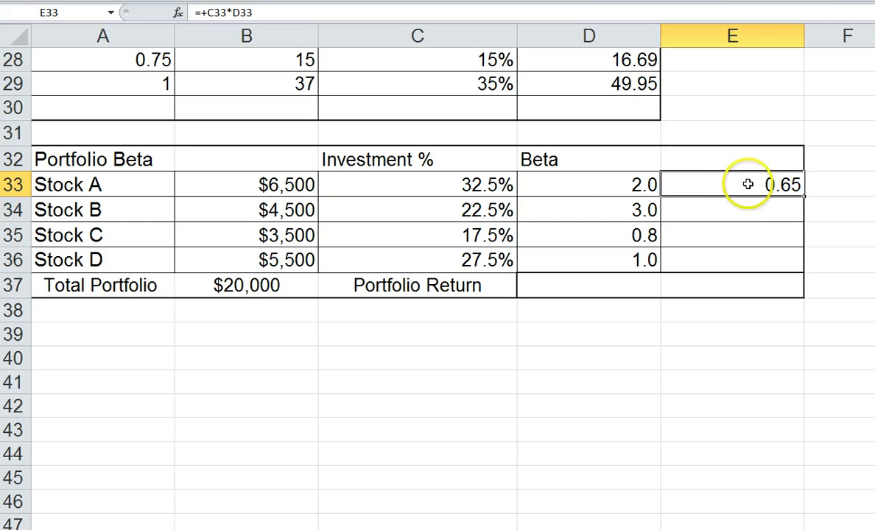
left_click_drag(804, 199, 803, 271)
- Total the weighted betas in E37 with the formula =SUM(E33:E36)
left_click(763, 287)
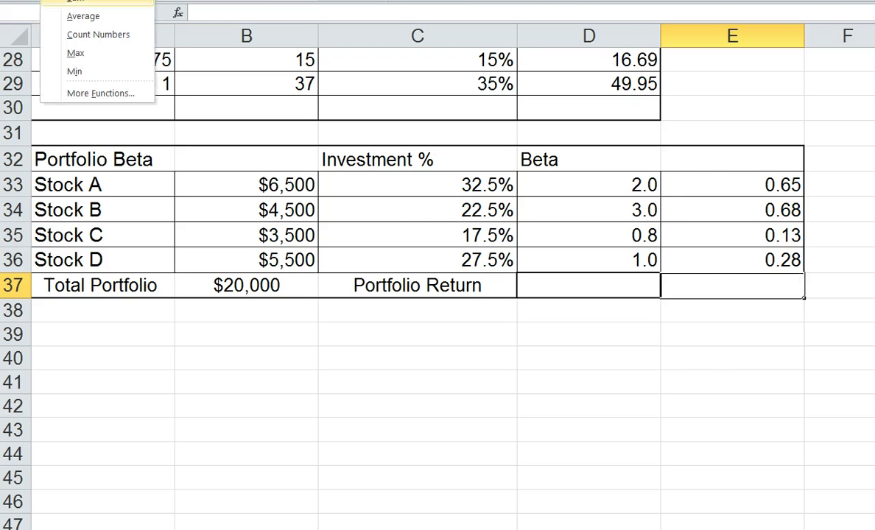
left_click(39, 11)
key("Return")
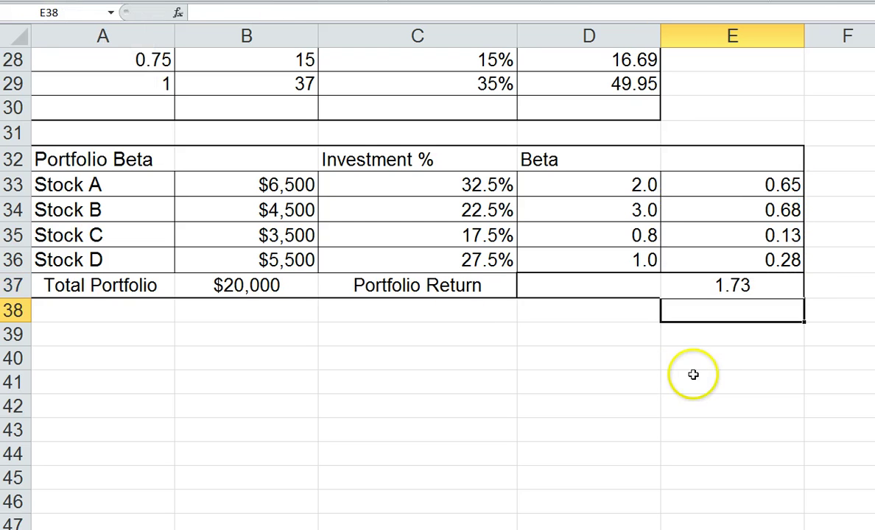
left_click(713, 283)
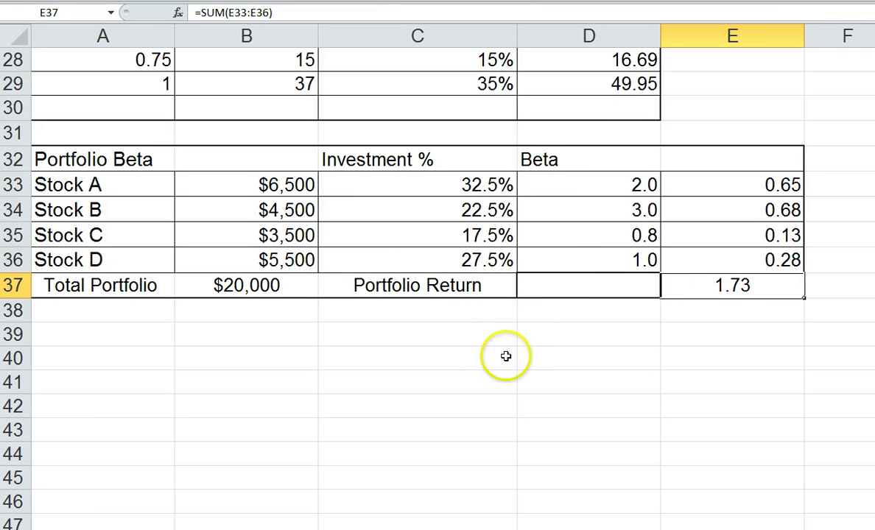
- Enter the correctly spelled label Portfolio Beta in D37, beside the weighted beta total
left_click(614, 284)
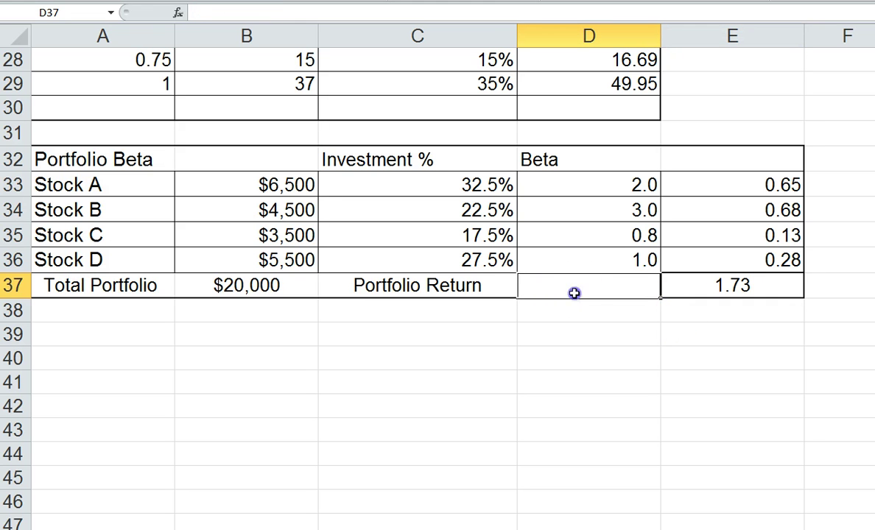
type("Port")
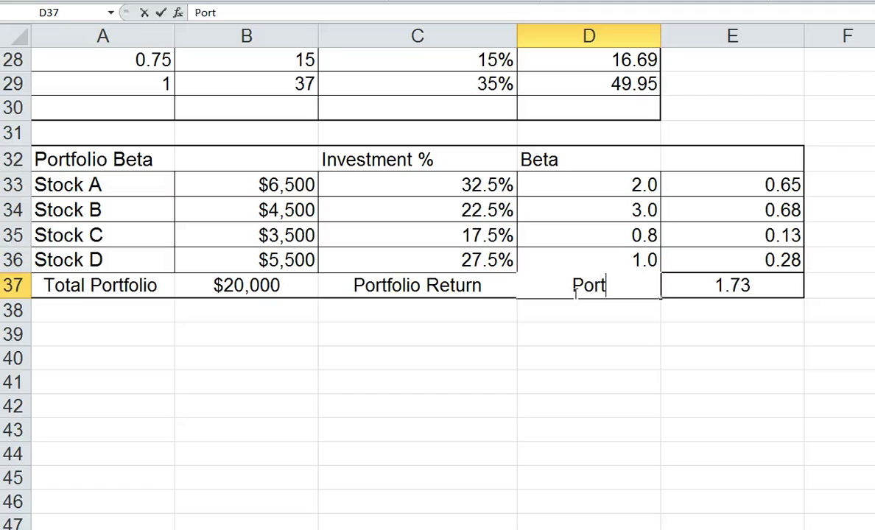
type("foliko")
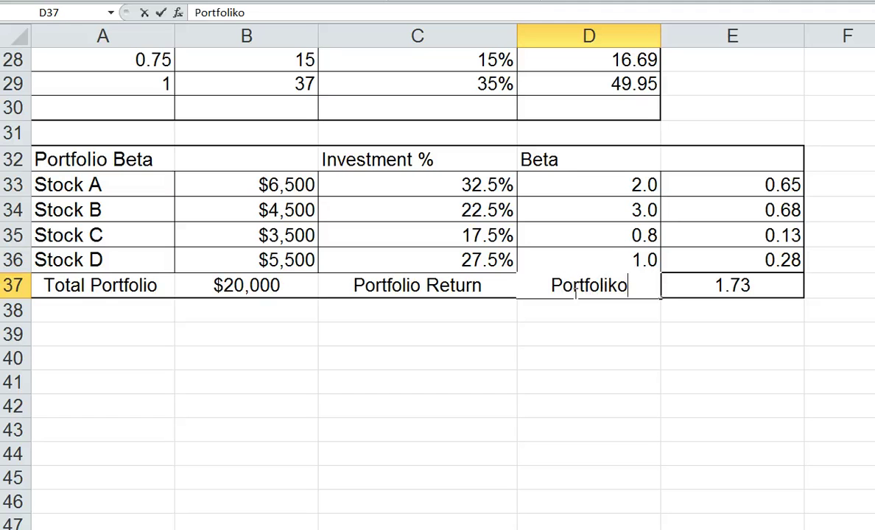
key("BackSpace")
key("BackSpace")
type("lo")
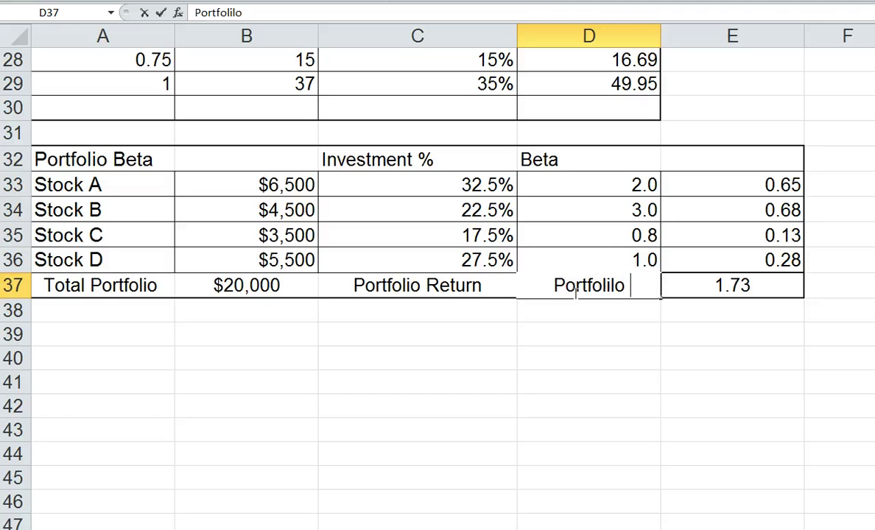
type(" G")
key("BackSpace")
type("BH")
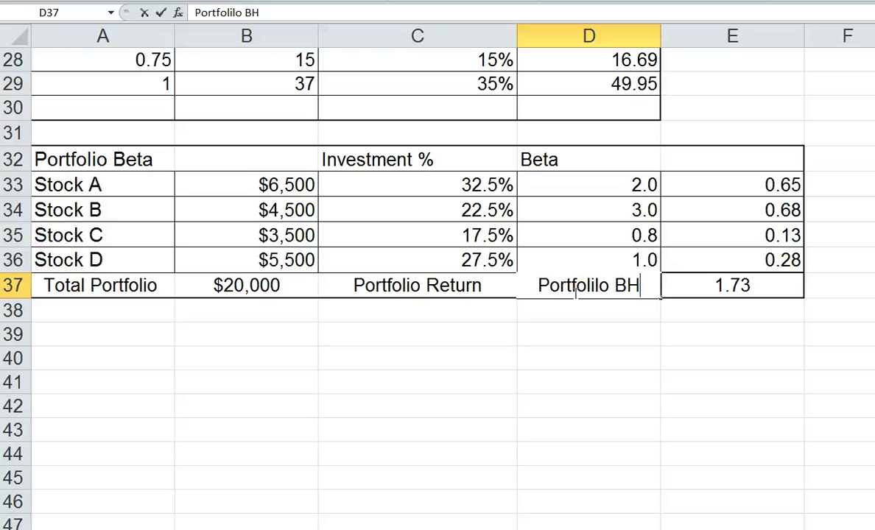
key("BackSpace")
type("ets")
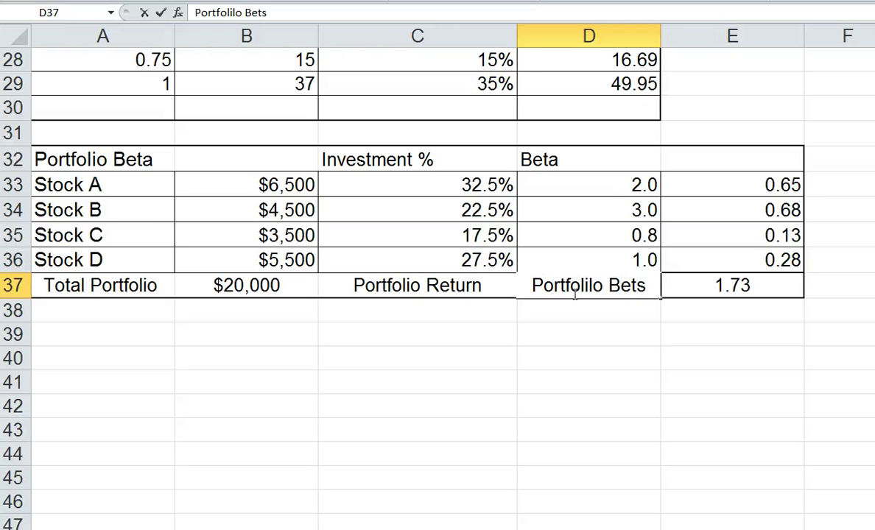
key("BackSpace")
type("a")
left_click(604, 323)
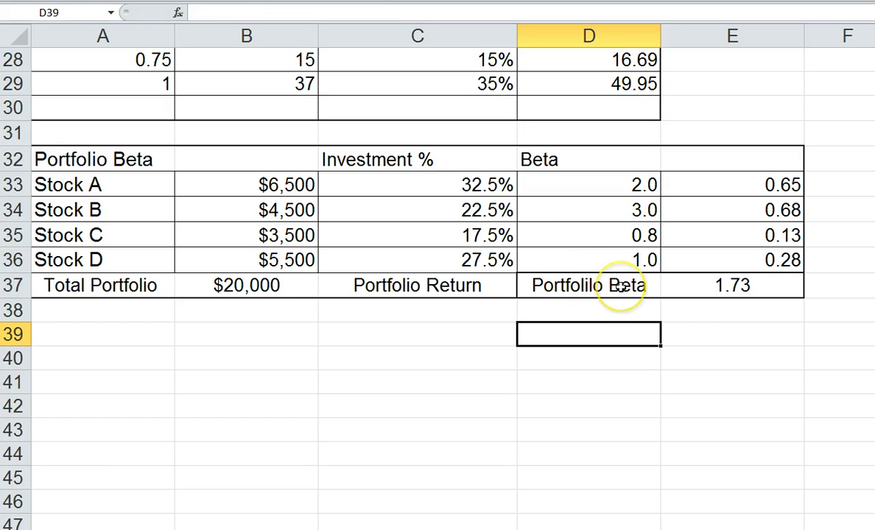
left_click(539, 287)
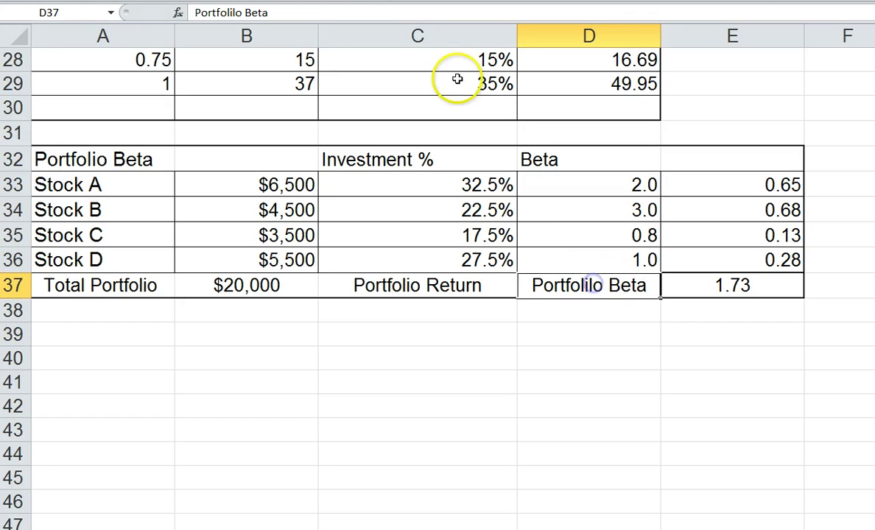
left_click(240, 12)
key("BackSpace")
key("BackSpace")
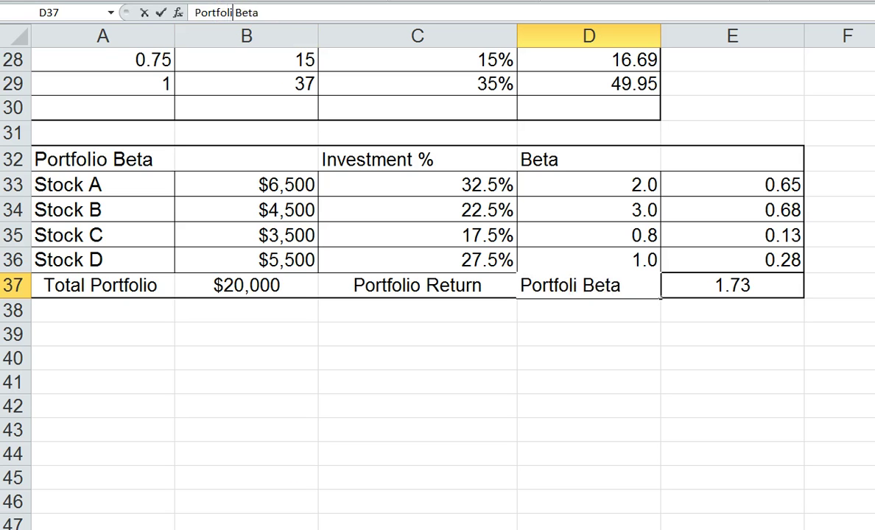
type("o")
left_click(541, 356)
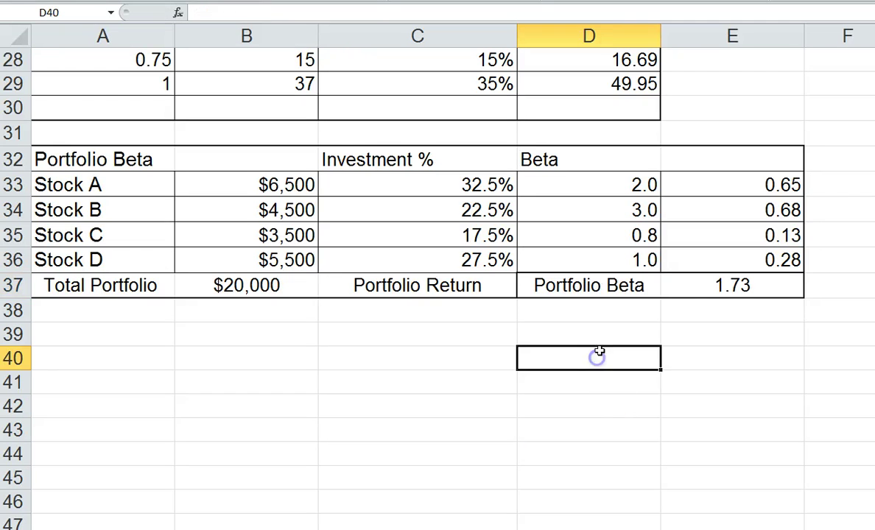
- Shade the Portfolio Beta label and its total in D37:E37 with a pale blue theme fill
left_click_drag(633, 285, 715, 278)
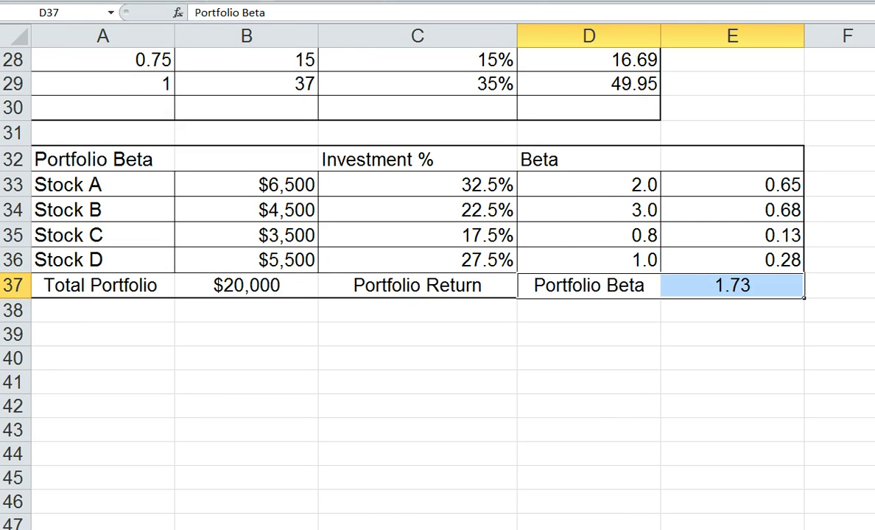
left_click(234, 0)
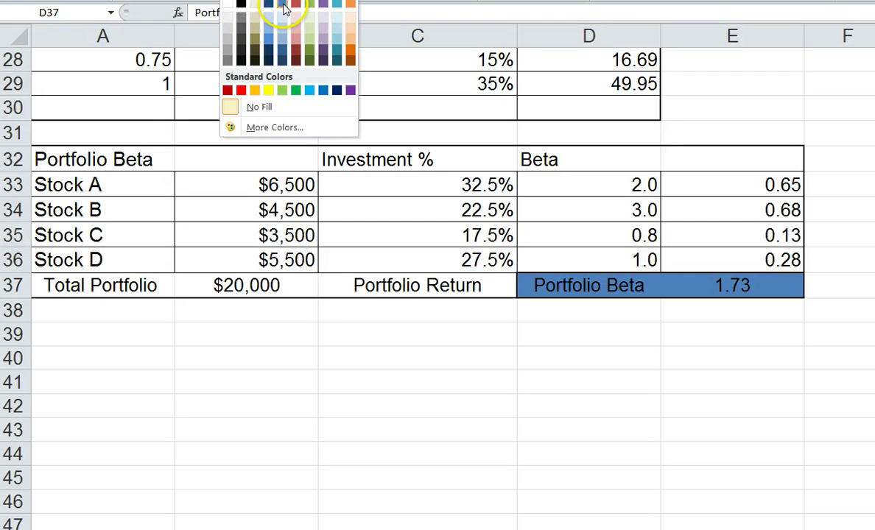
left_click(283, 19)
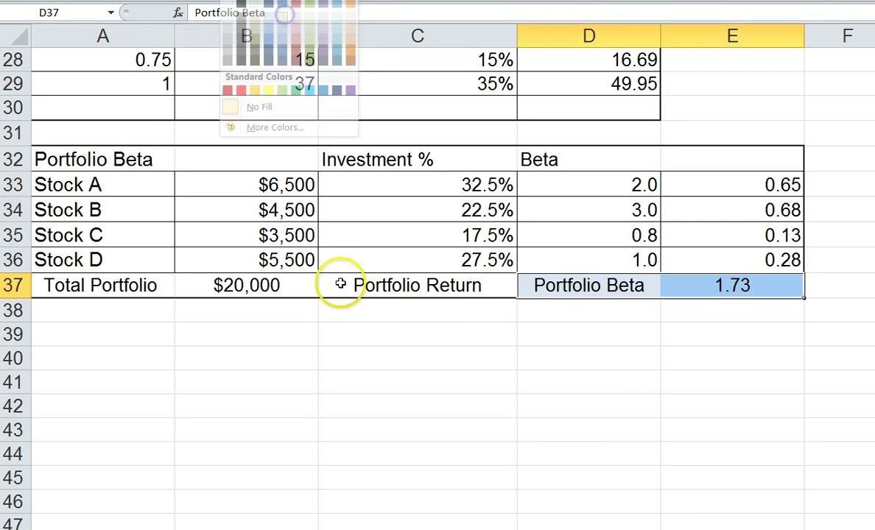
left_click_drag(442, 382, 605, 385)
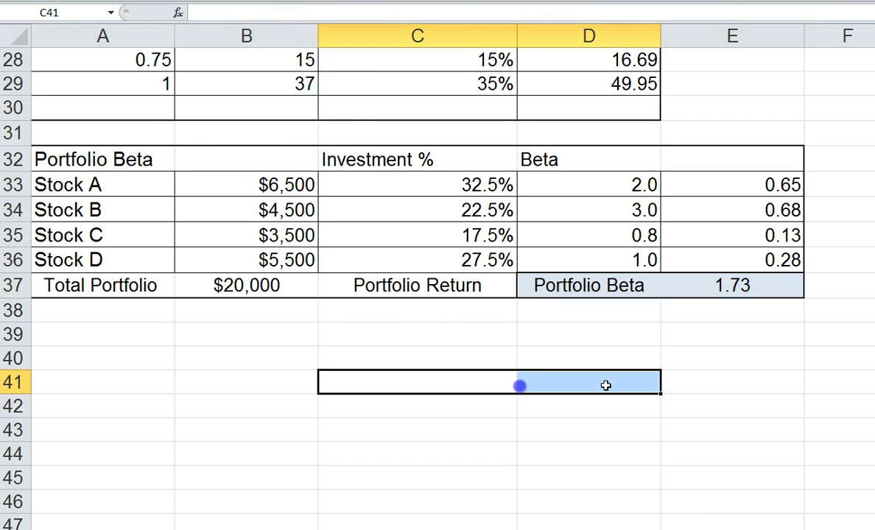
- Examine the portfolio beta in E37 against the stock betas in D33:D36, and review the portfolio return and CAPM tables above
left_click(705, 285)
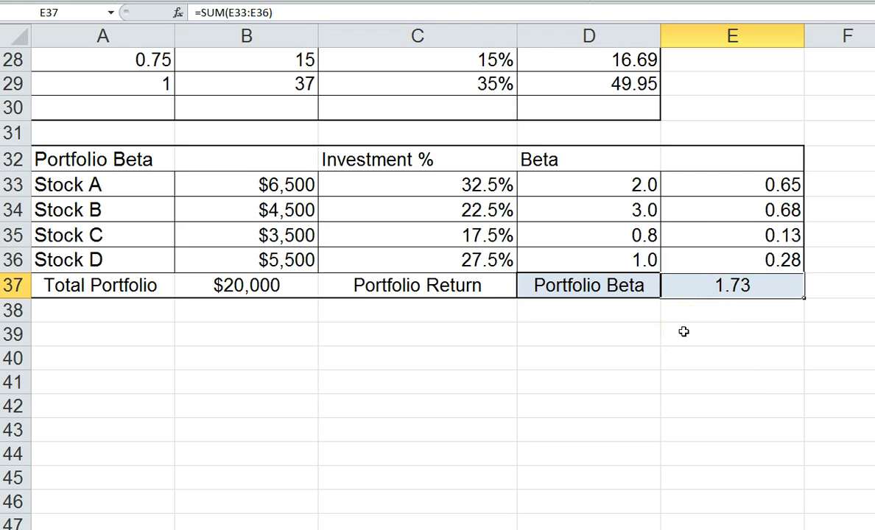
left_click_drag(564, 187, 588, 260)
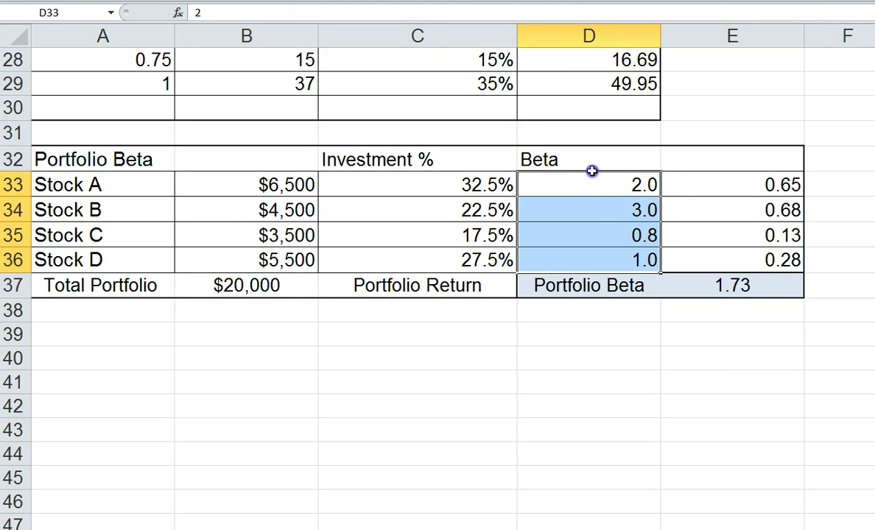
left_click_drag(590, 168, 619, 255)
left_click_drag(597, 187, 611, 251)
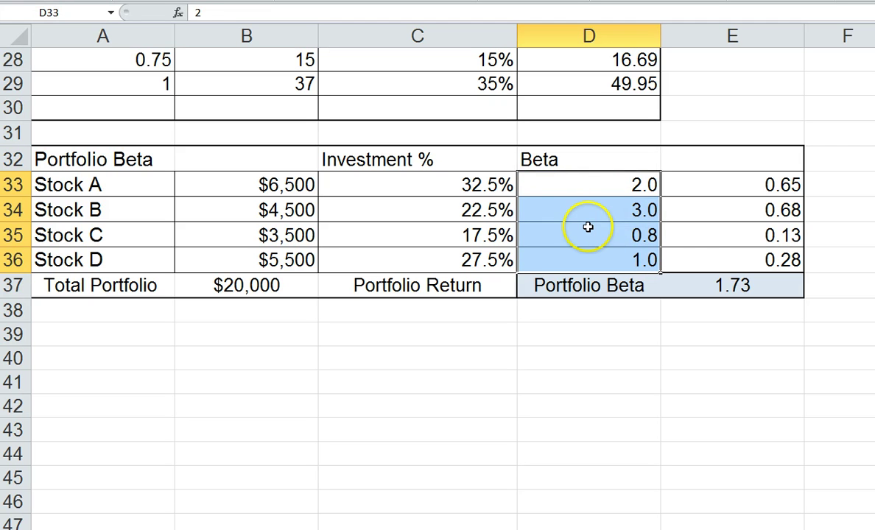
left_click(708, 291)
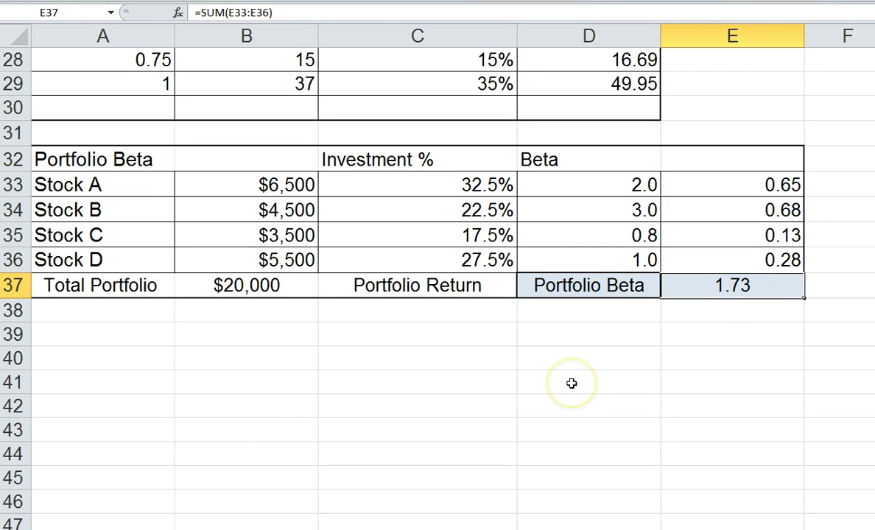
scroll(404, 201, "up", 6)
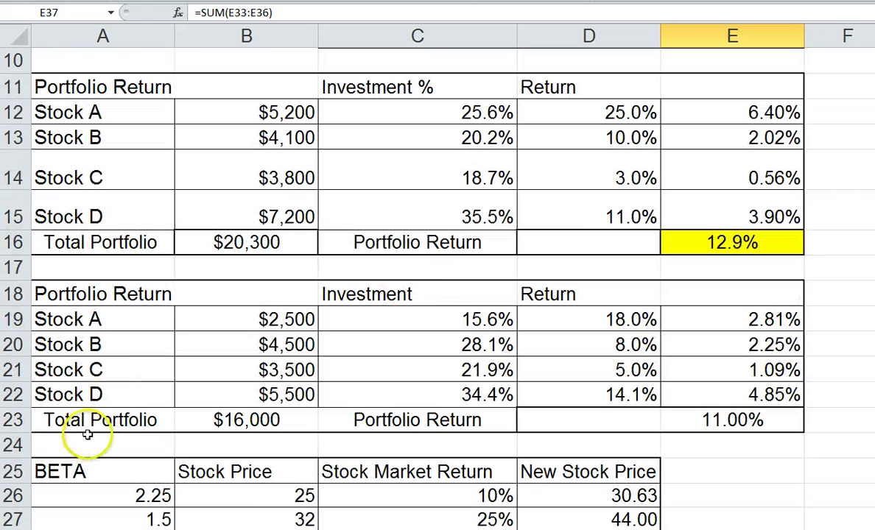
left_click(81, 424)
left_click(413, 421)
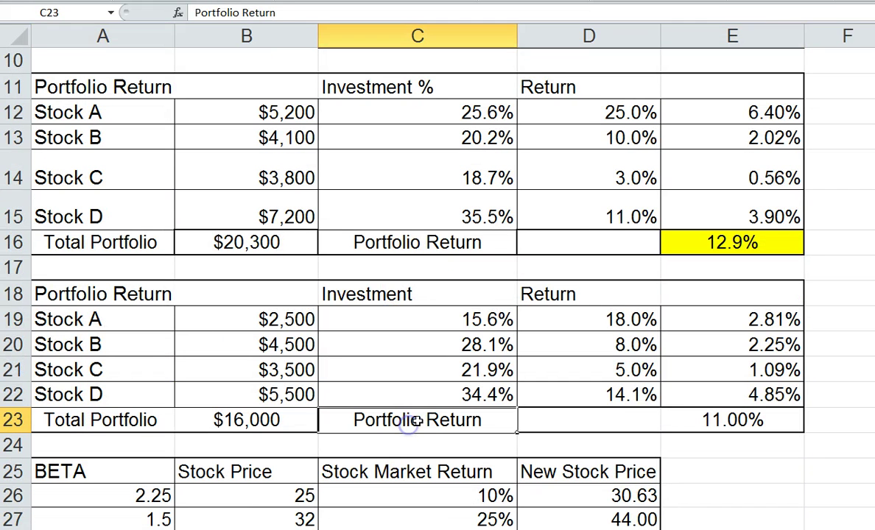
scroll(720, 423, "down", 4)
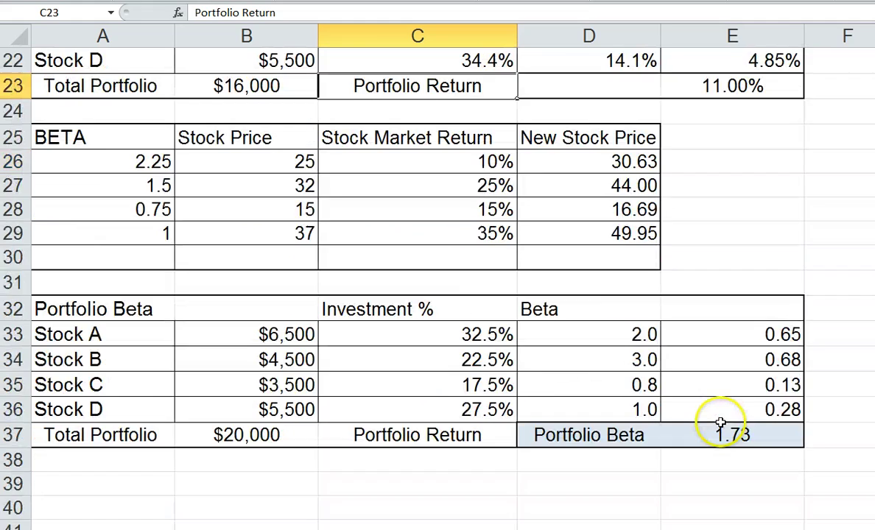
left_click(561, 434)
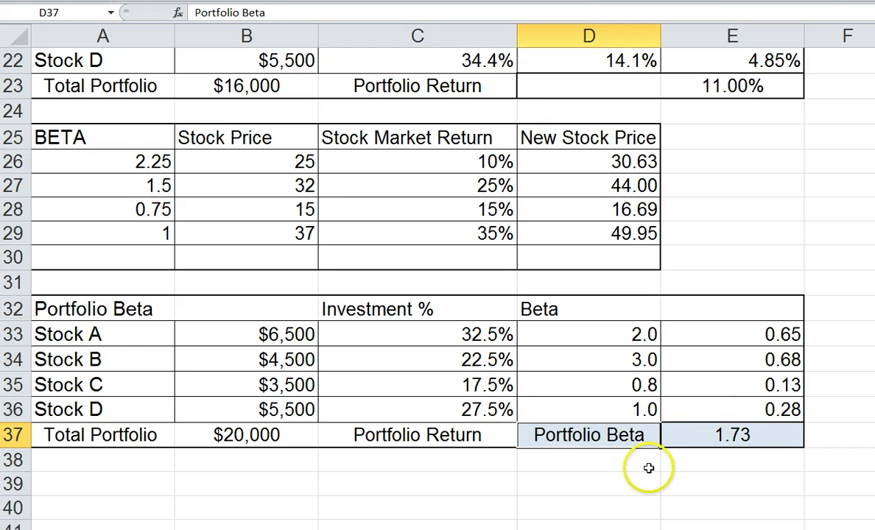
left_click(590, 479)
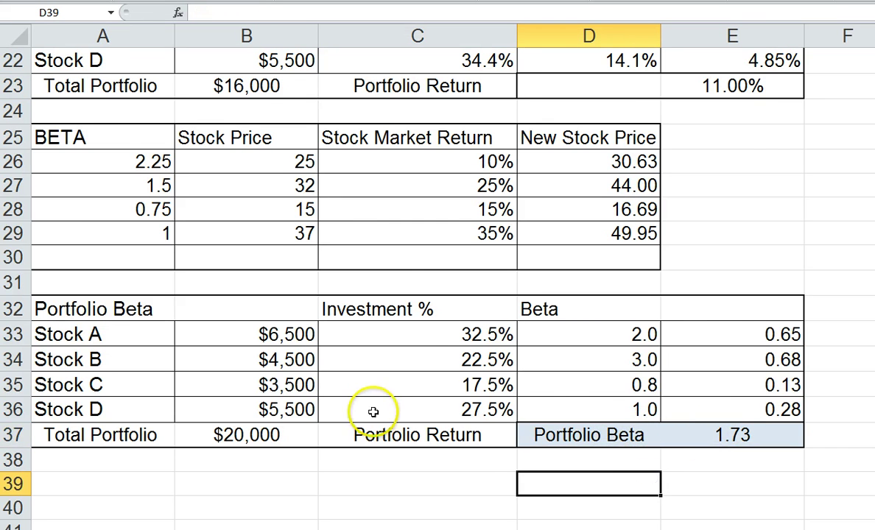
scroll(373, 411, "up", 7)
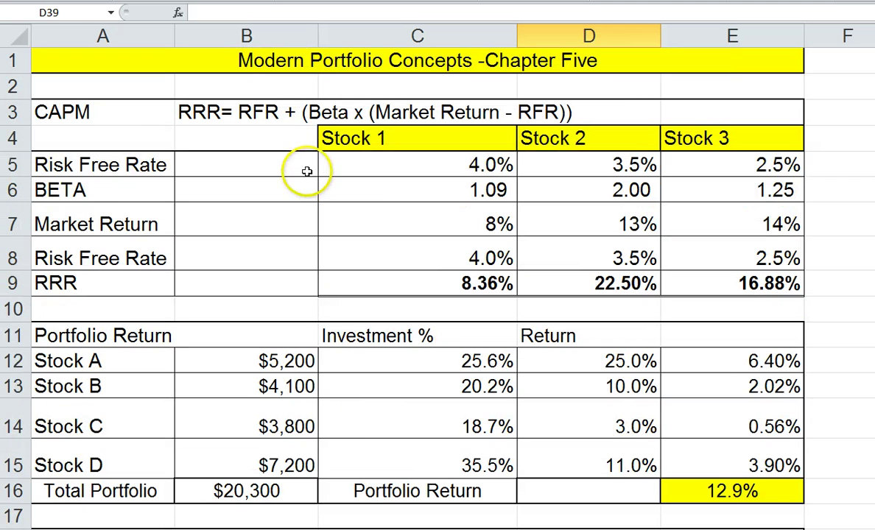